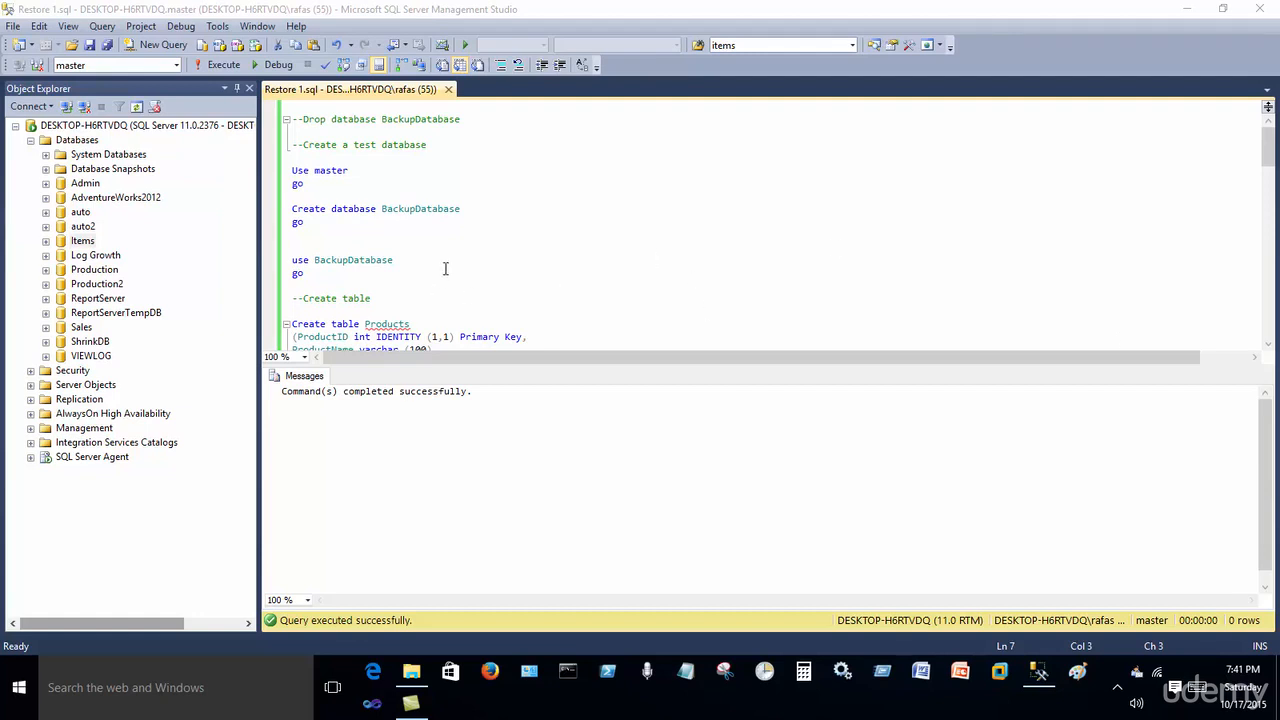
# Step: Run the script statements that create the BackupDatabase database and its Products table with ProductID, ProductName and Brand columns
pyautogui.moveTo(340, 235); pyautogui.dragTo(263, 166)
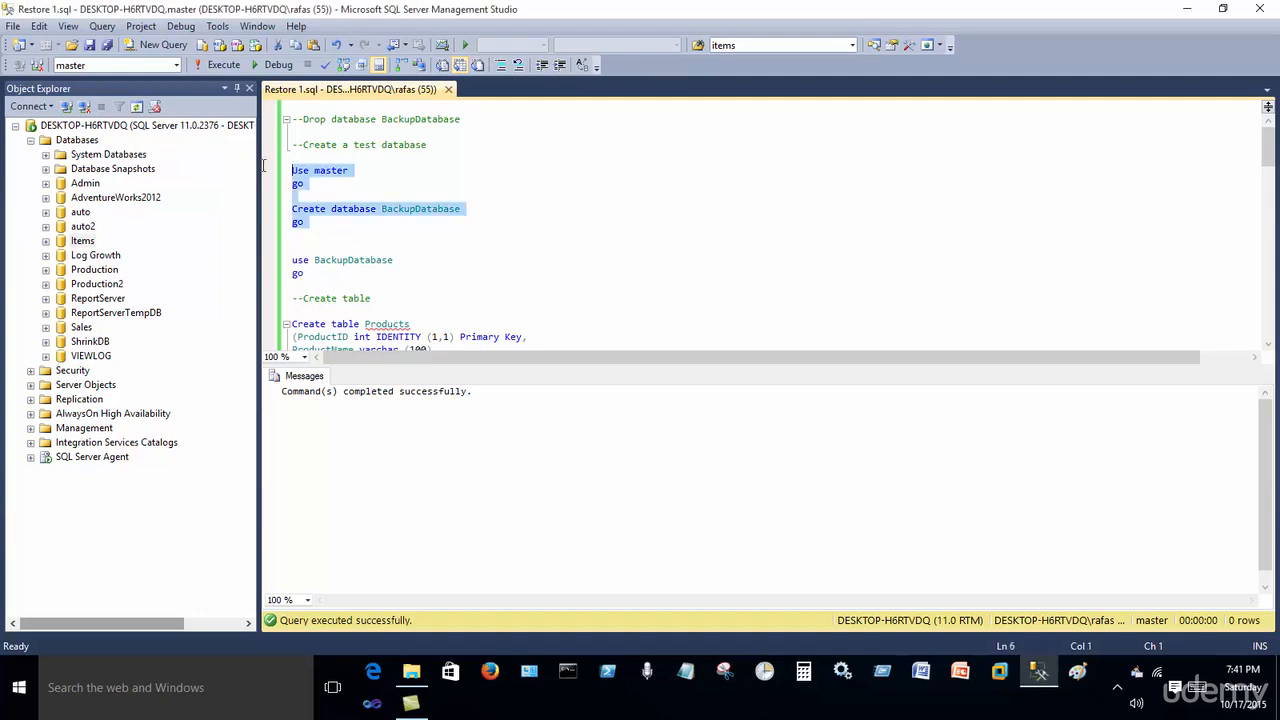
pyautogui.click(217, 64)
pyautogui.scroll(-4, 521, 264)
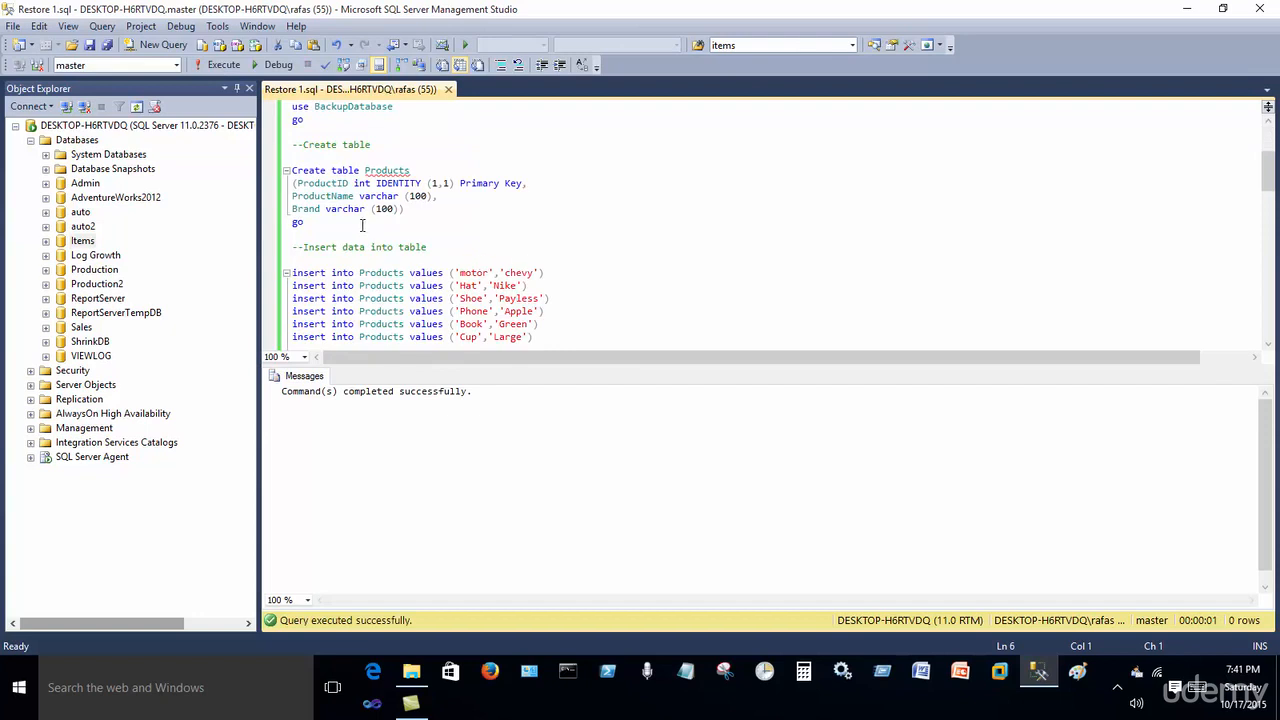
pyautogui.moveTo(363, 226); pyautogui.dragTo(290, 170)
pyautogui.click(217, 65)
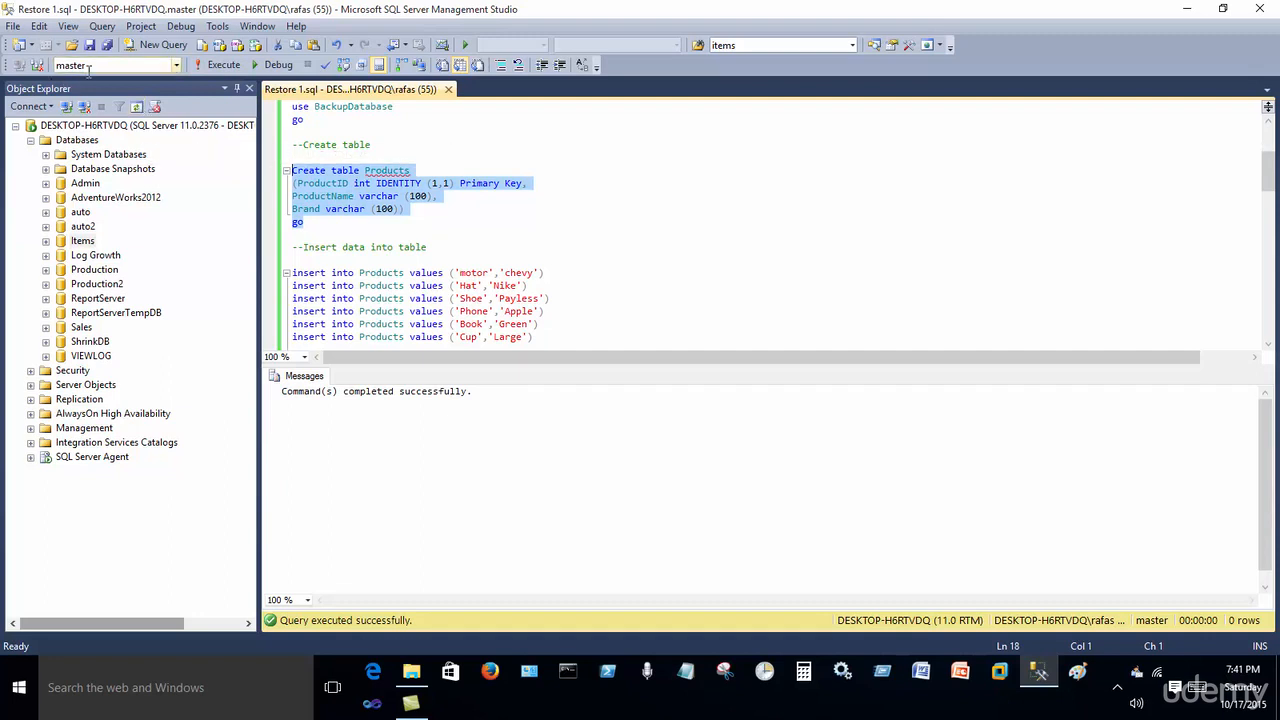
pyautogui.click(313, 229)
pyautogui.moveTo(313, 229); pyautogui.dragTo(290, 106)
pyautogui.click(217, 64)
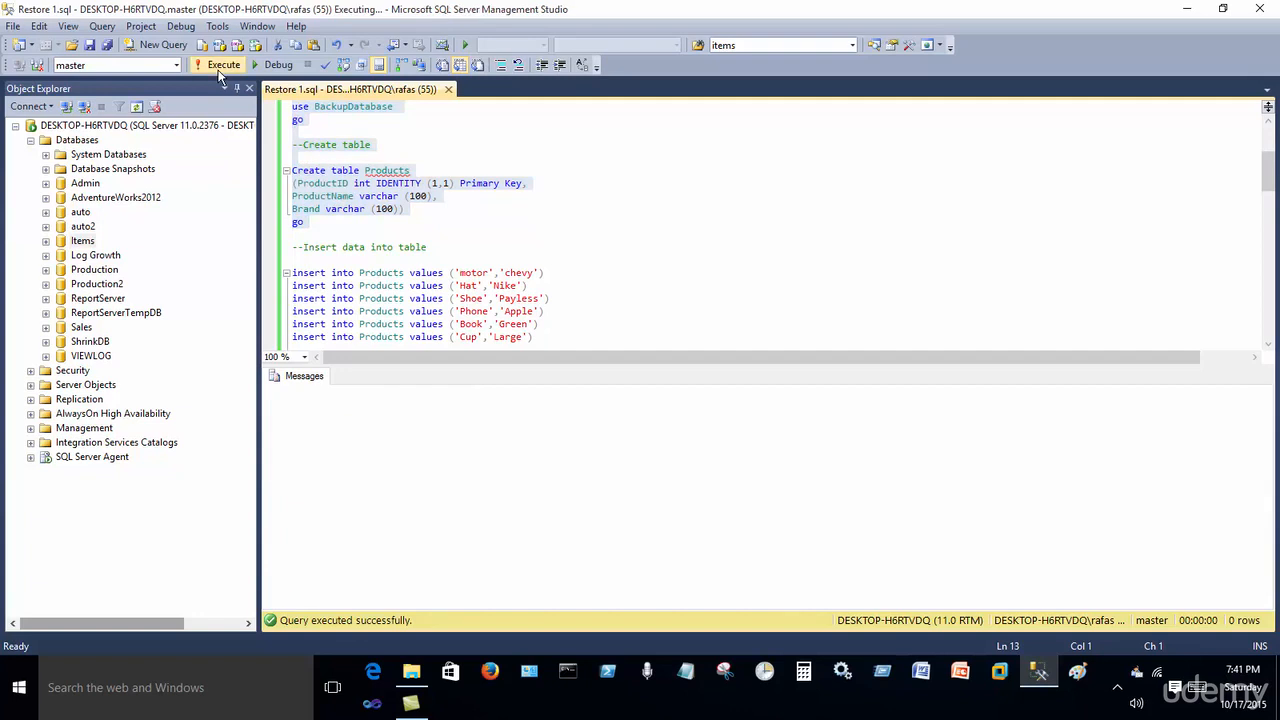
# Step: Run the six insert statements that add the motor, Hat, Shoe, Phone, Book and Cup rows to Products
pyautogui.scroll(-2, 485, 237)
pyautogui.moveTo(576, 264); pyautogui.dragTo(242, 198)
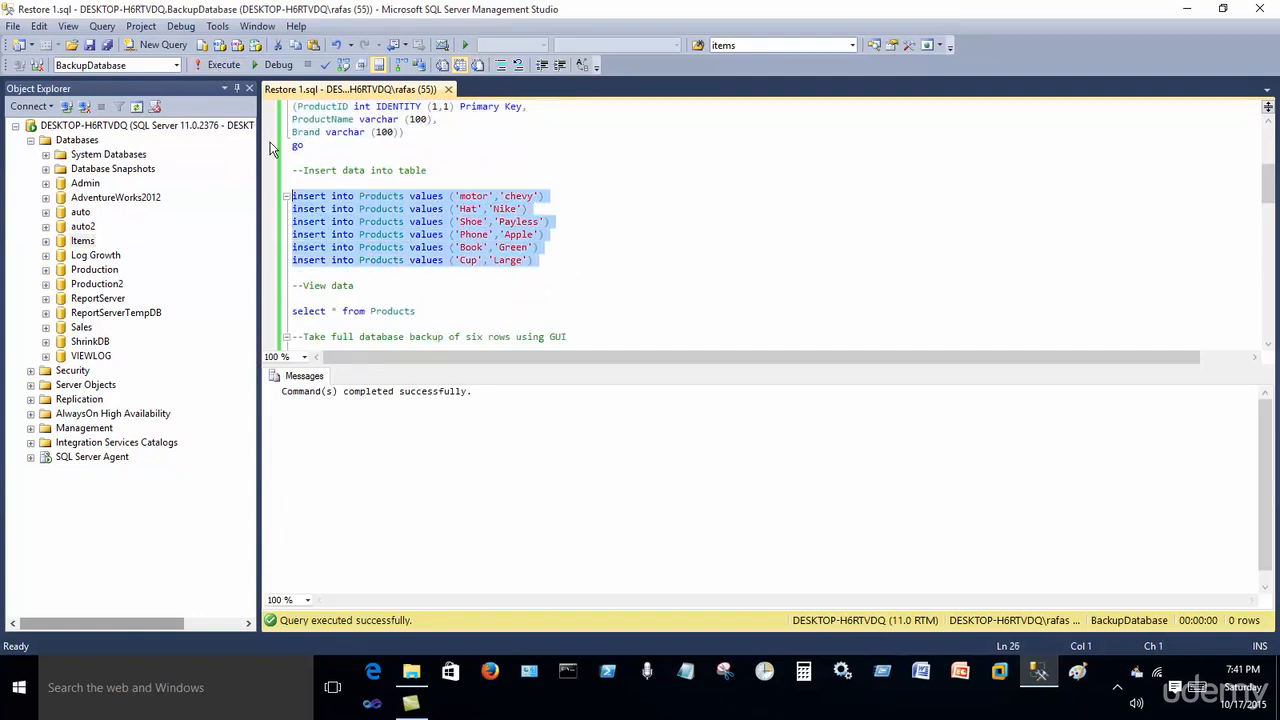
pyautogui.click(217, 64)
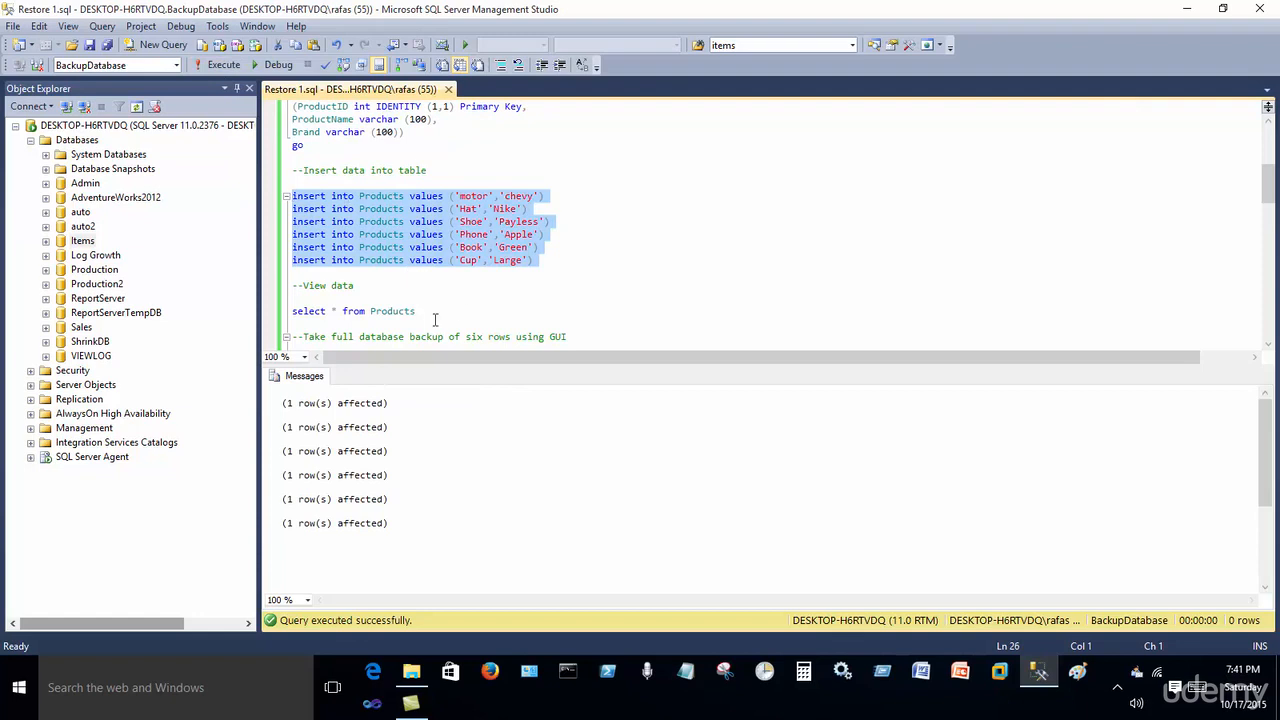
# Step: Run the select query under the first View data comment to list all Products rows
pyautogui.scroll(-1, 557, 257)
pyautogui.scroll(-1, 557, 257)
pyautogui.moveTo(418, 234); pyautogui.dragTo(292, 234)
pyautogui.click(205, 66)
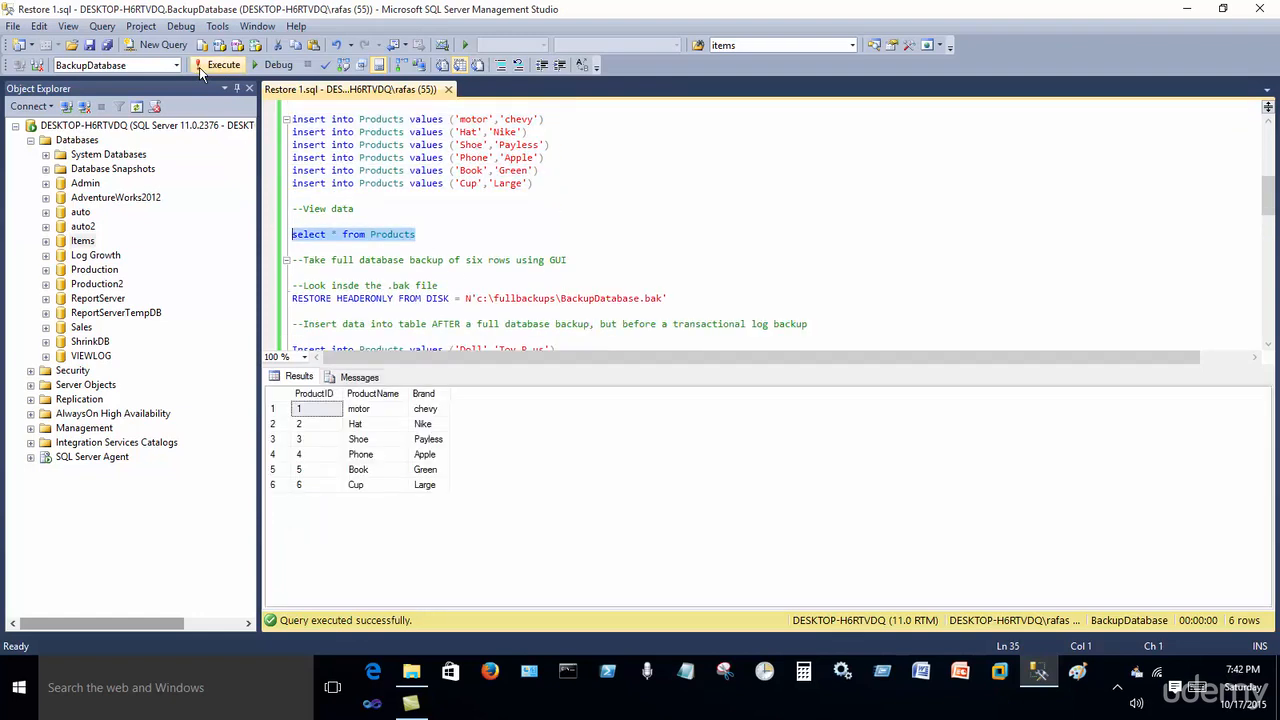
# Step: Refresh the Databases list in Object Explorer so that it includes the new BackupDatabase
pyautogui.scroll(-2, 384, 273)
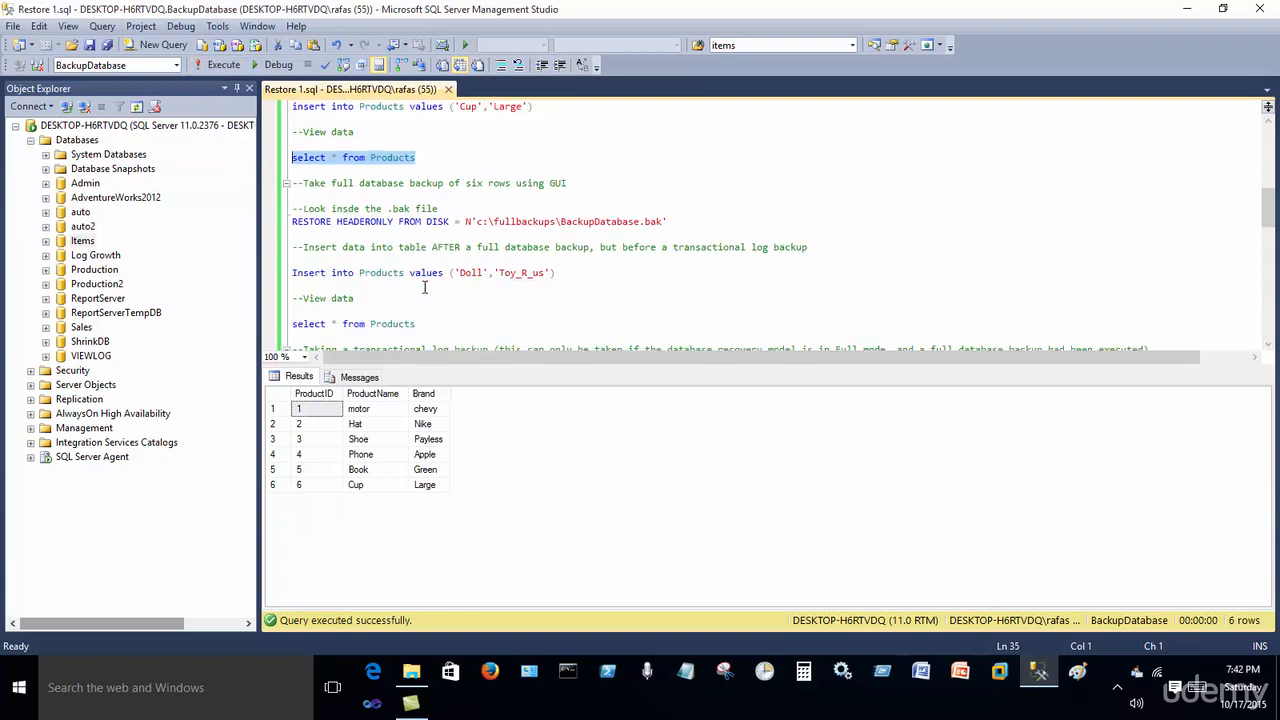
pyautogui.click(585, 183)
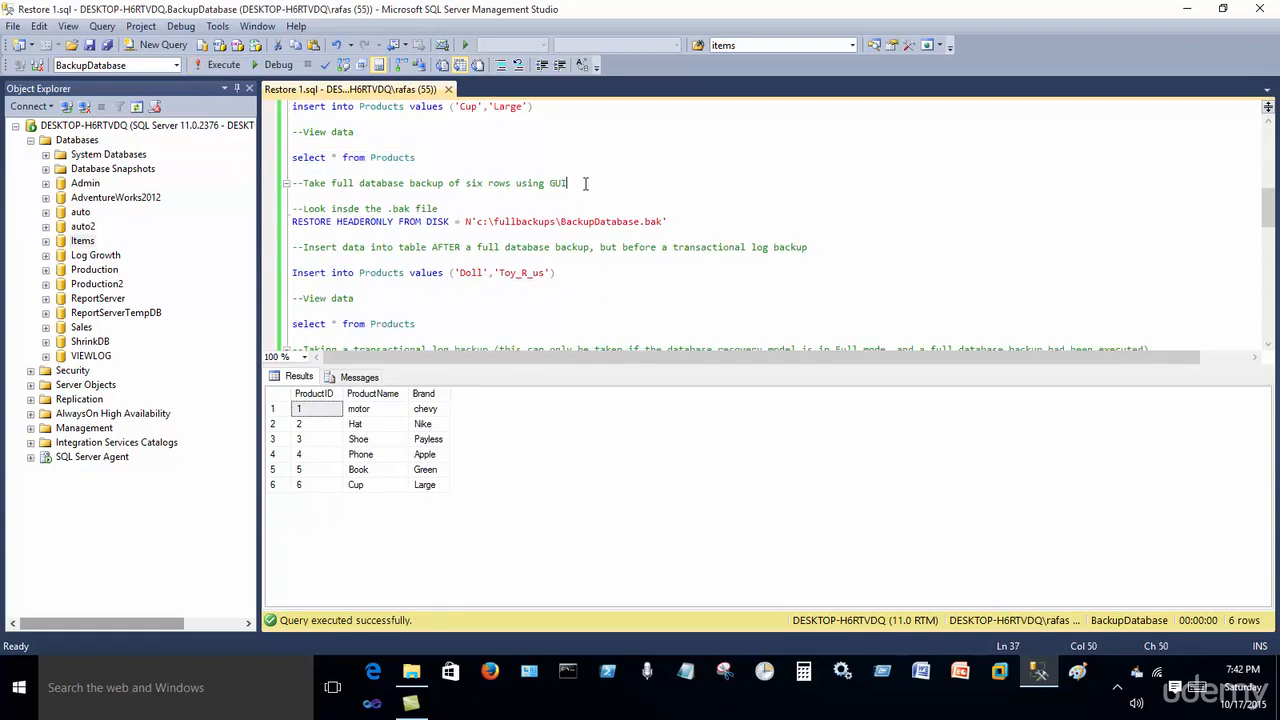
pyautogui.click(137, 107)
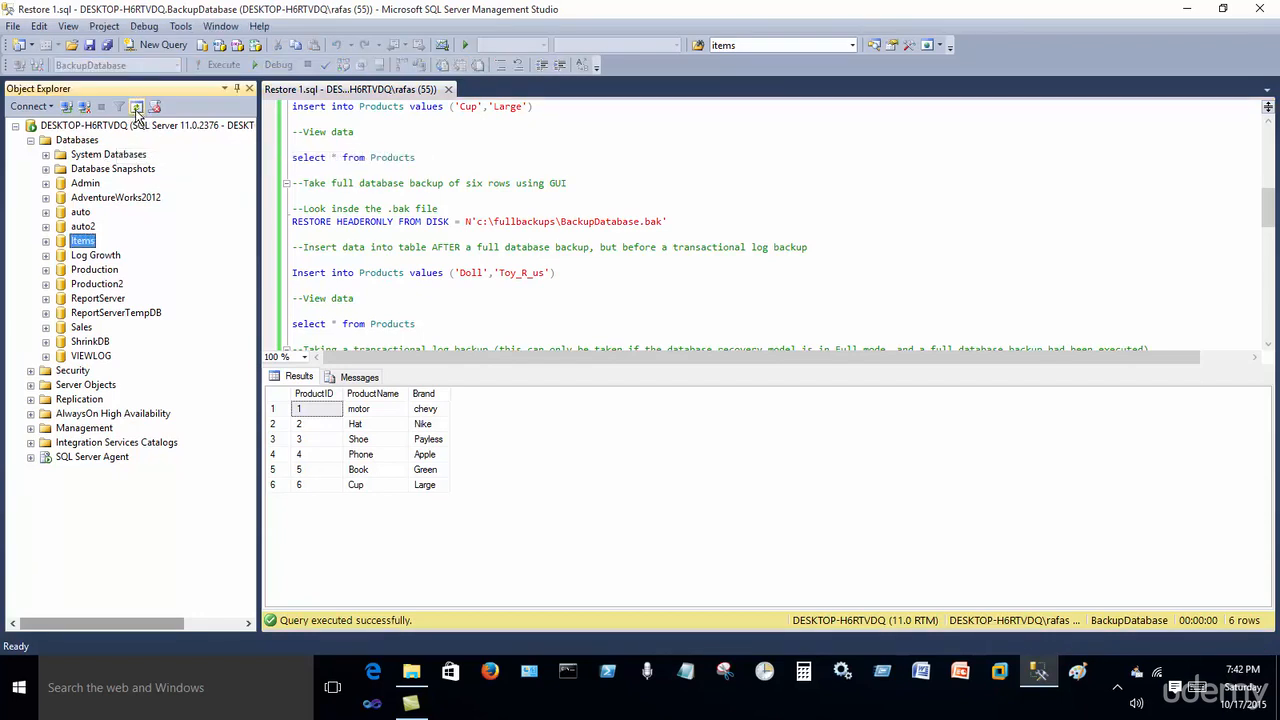
pyautogui.click(137, 107)
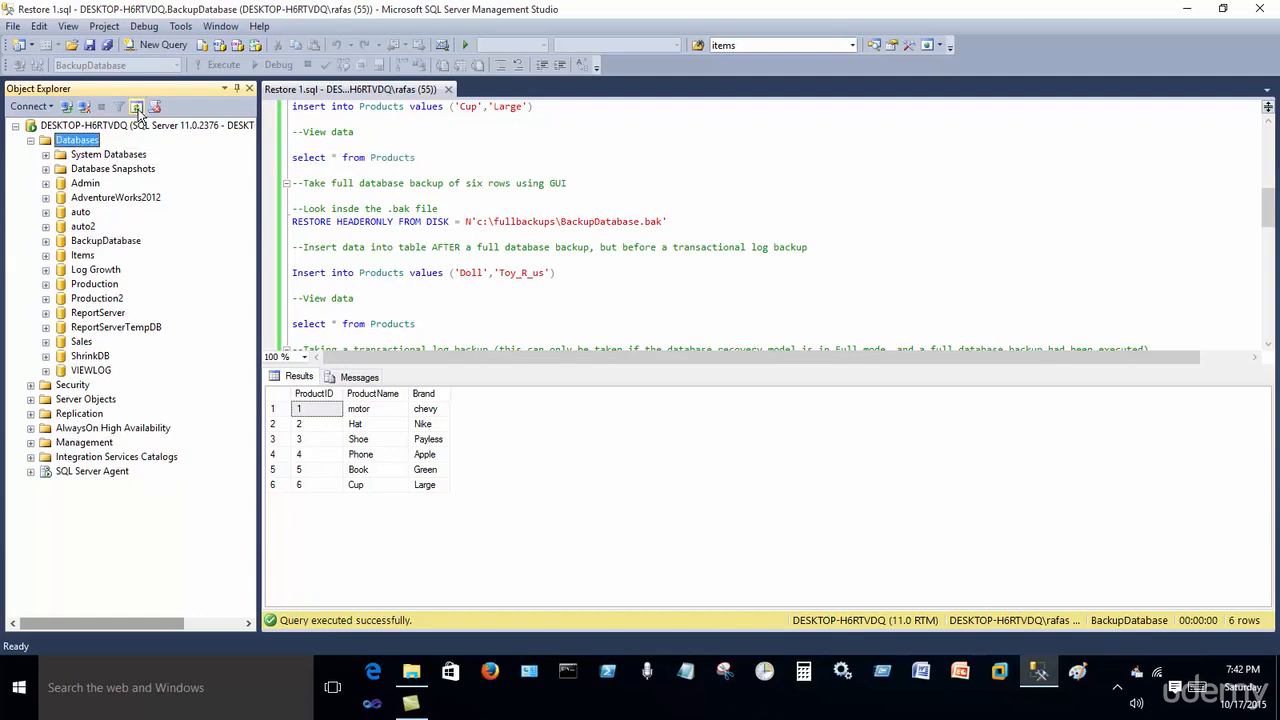
# Step: Open the Back Up task for BackupDatabase and remove its default disk destination
pyautogui.rightClick(110, 249)
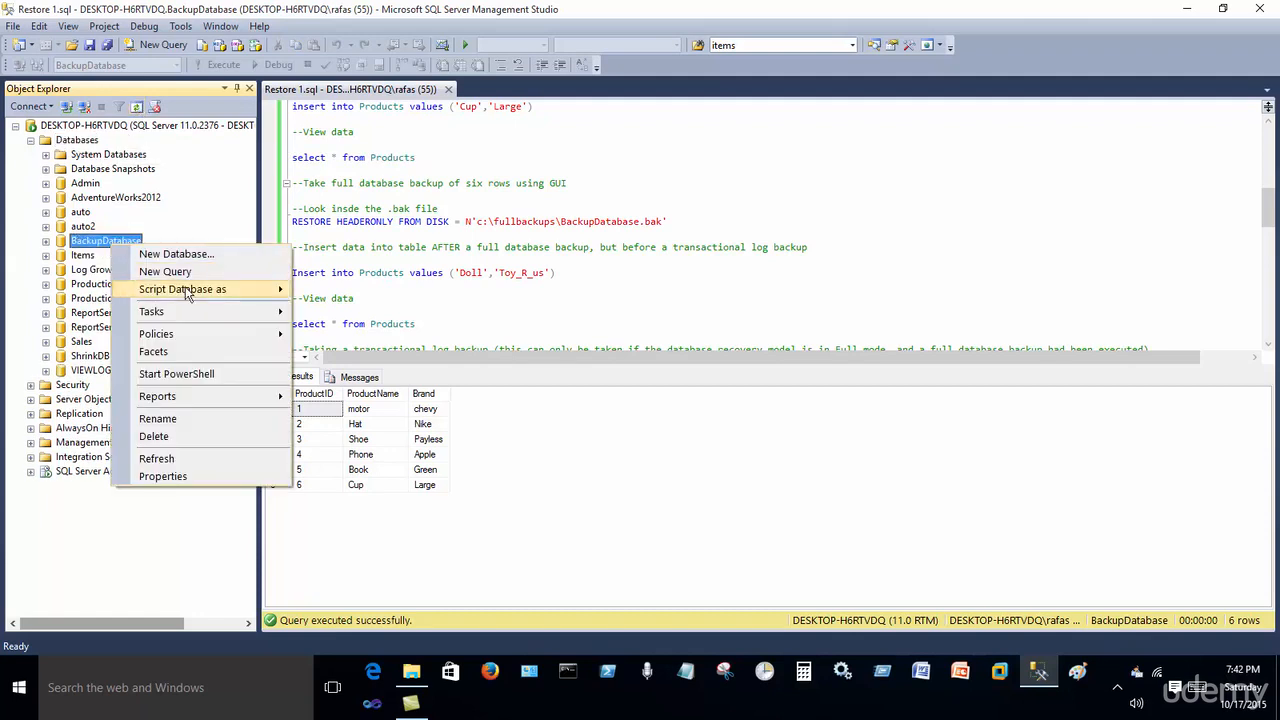
pyautogui.moveTo(250, 311)
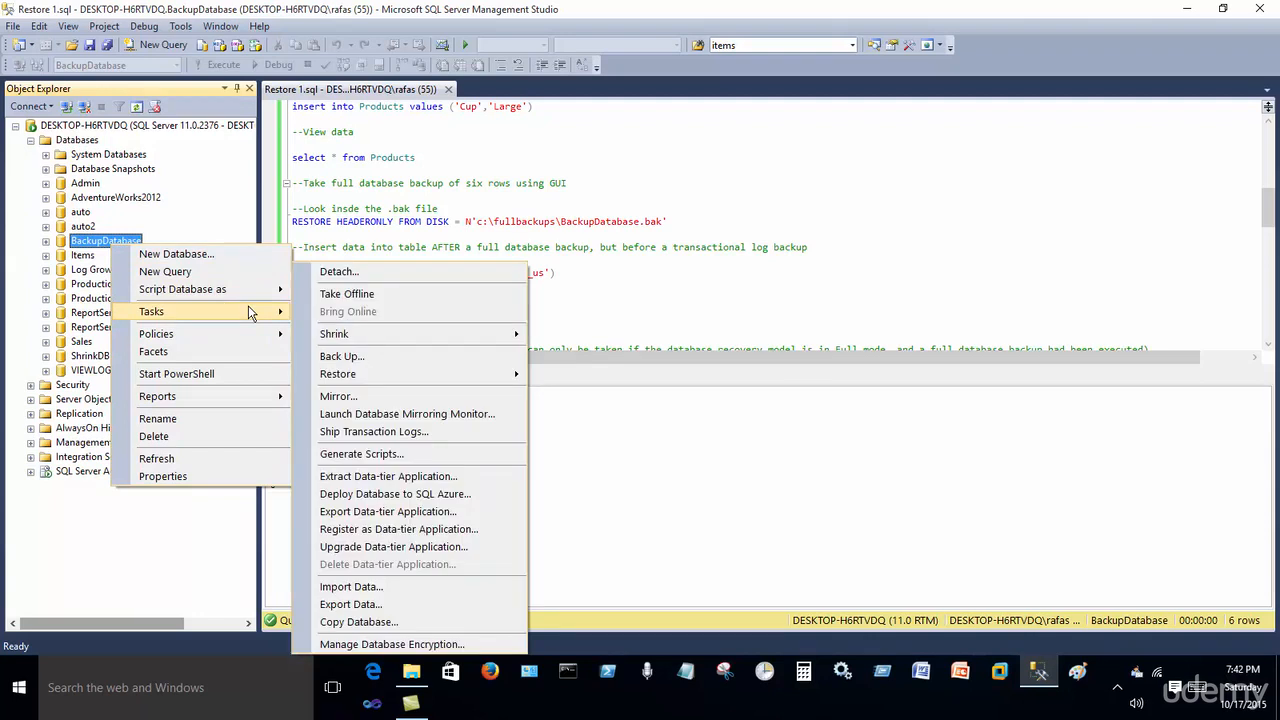
pyautogui.click(377, 359)
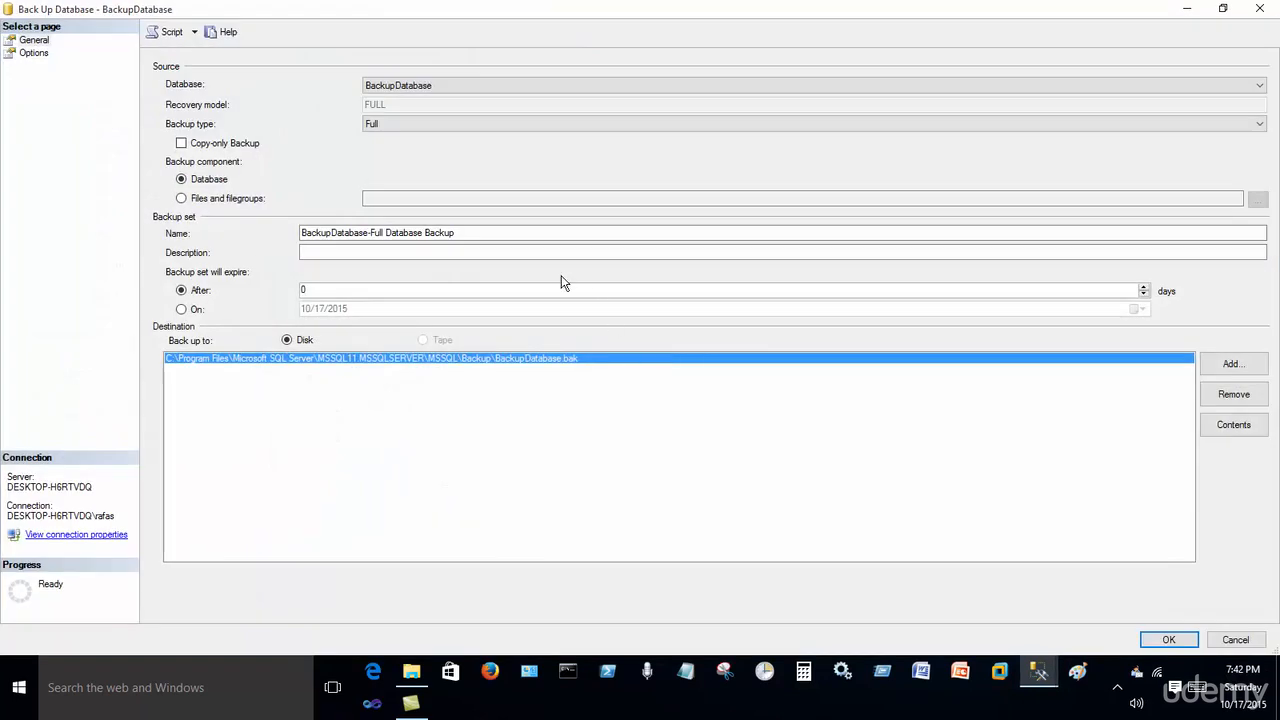
pyautogui.click(1231, 398)
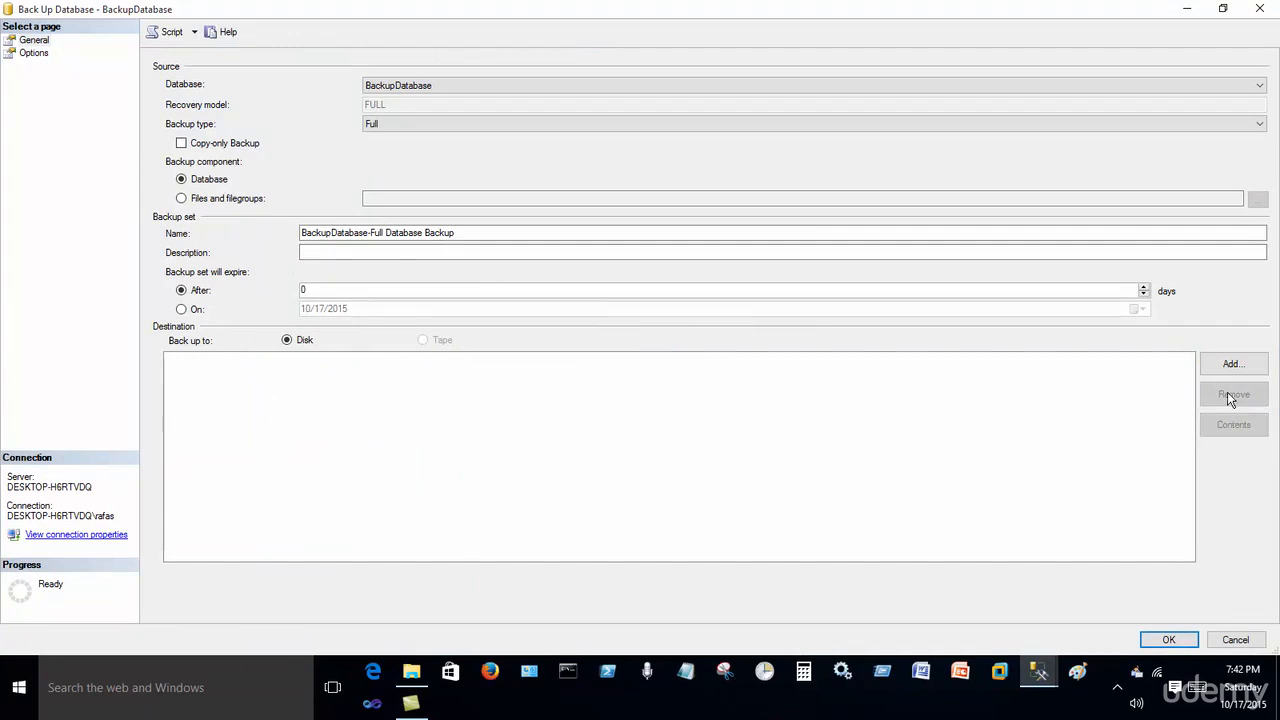
# Step: Add C:\FullBackups\backupdatabase.bak as the disk destination and run the full backup of BackupDatabase
pyautogui.click(1231, 366)
pyautogui.click(776, 337)
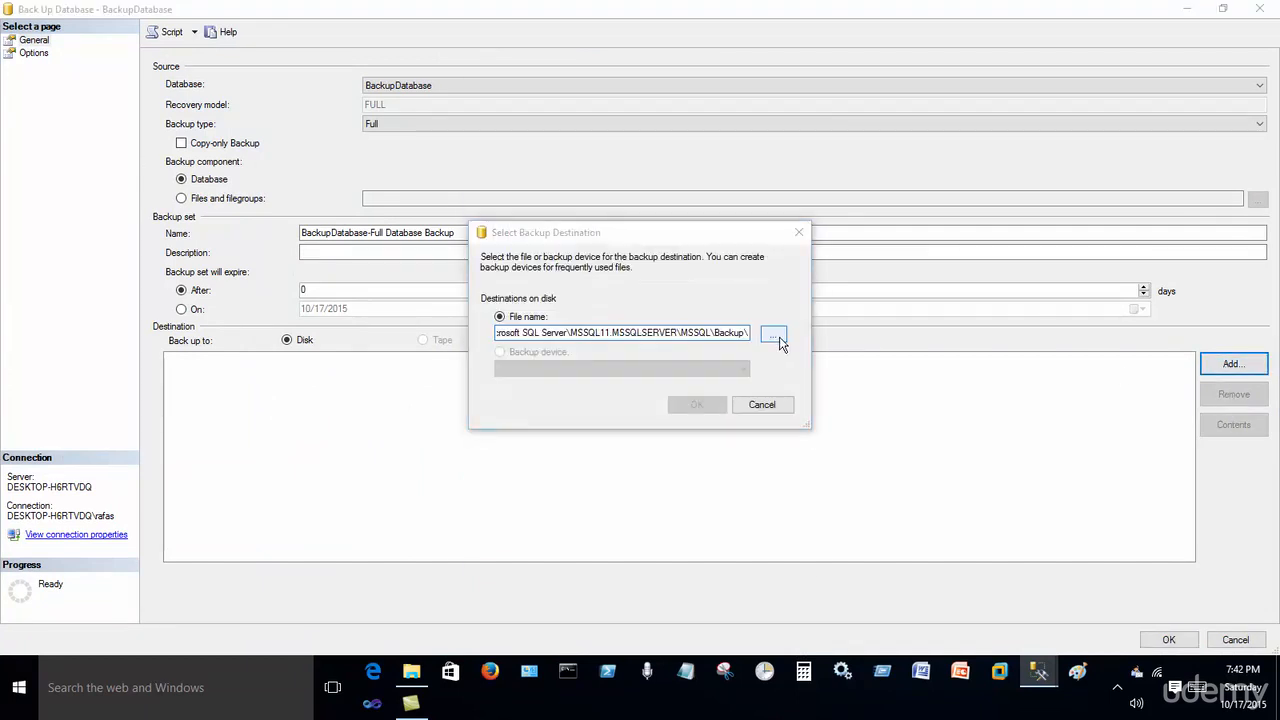
pyautogui.click(524, 232)
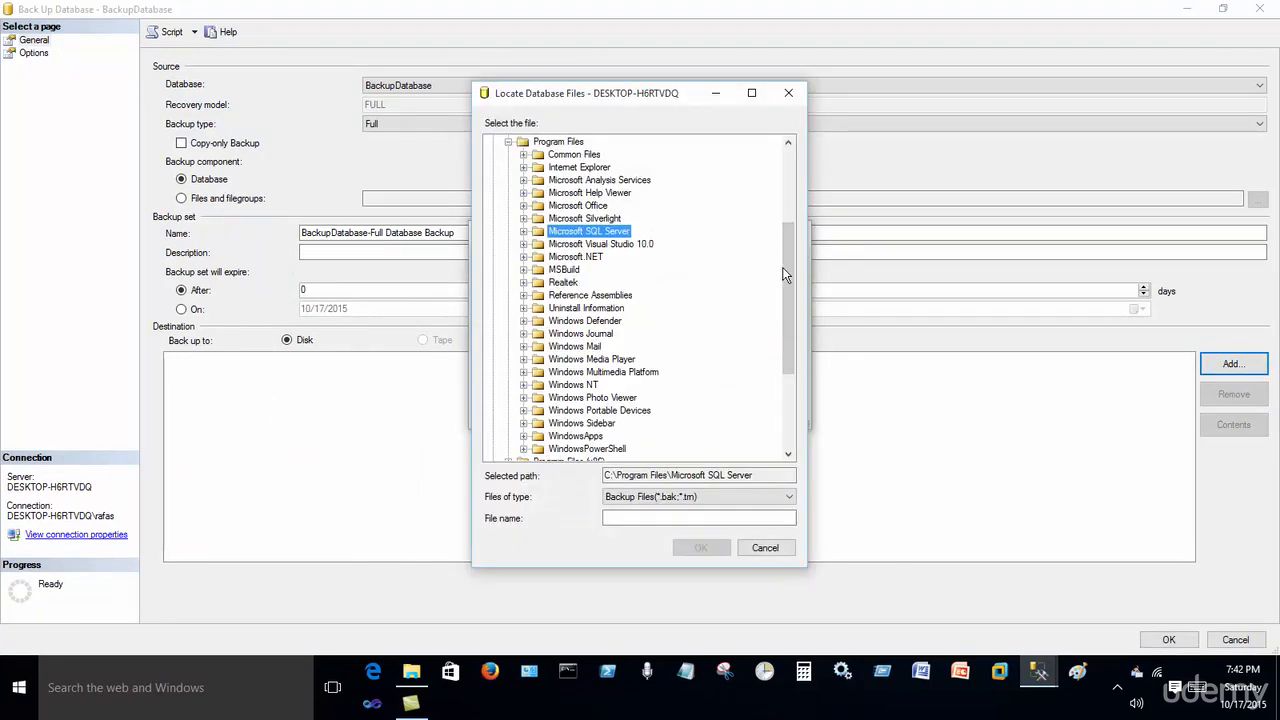
pyautogui.moveTo(780, 267); pyautogui.dragTo(781, 177)
pyautogui.click(558, 232)
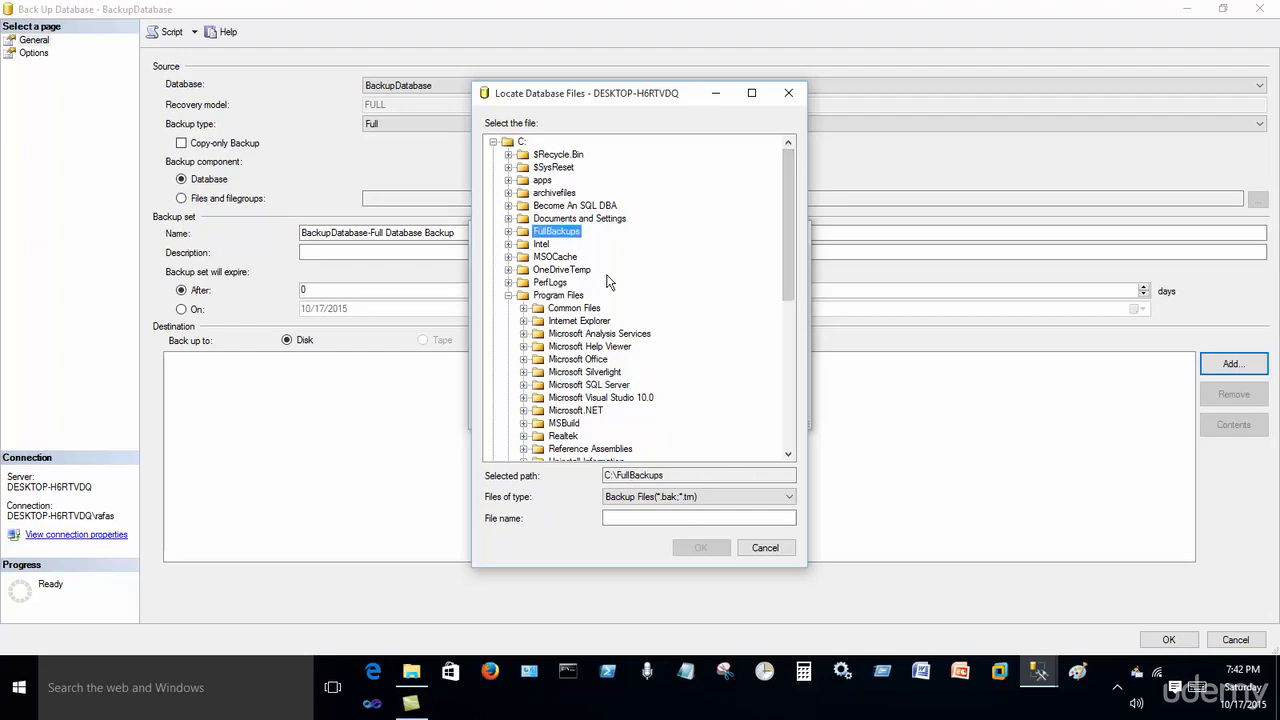
pyautogui.click(680, 517)
pyautogui.write('backupsdatabase.bak')
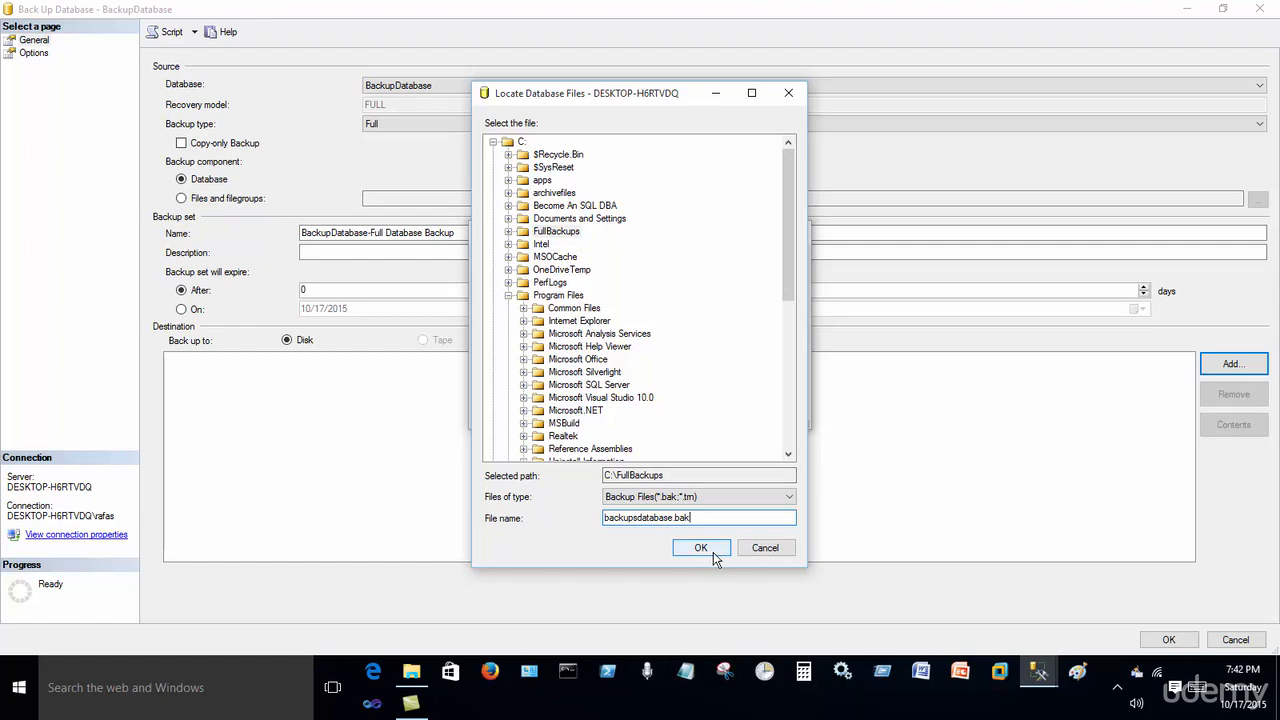
pyautogui.click(640, 517)
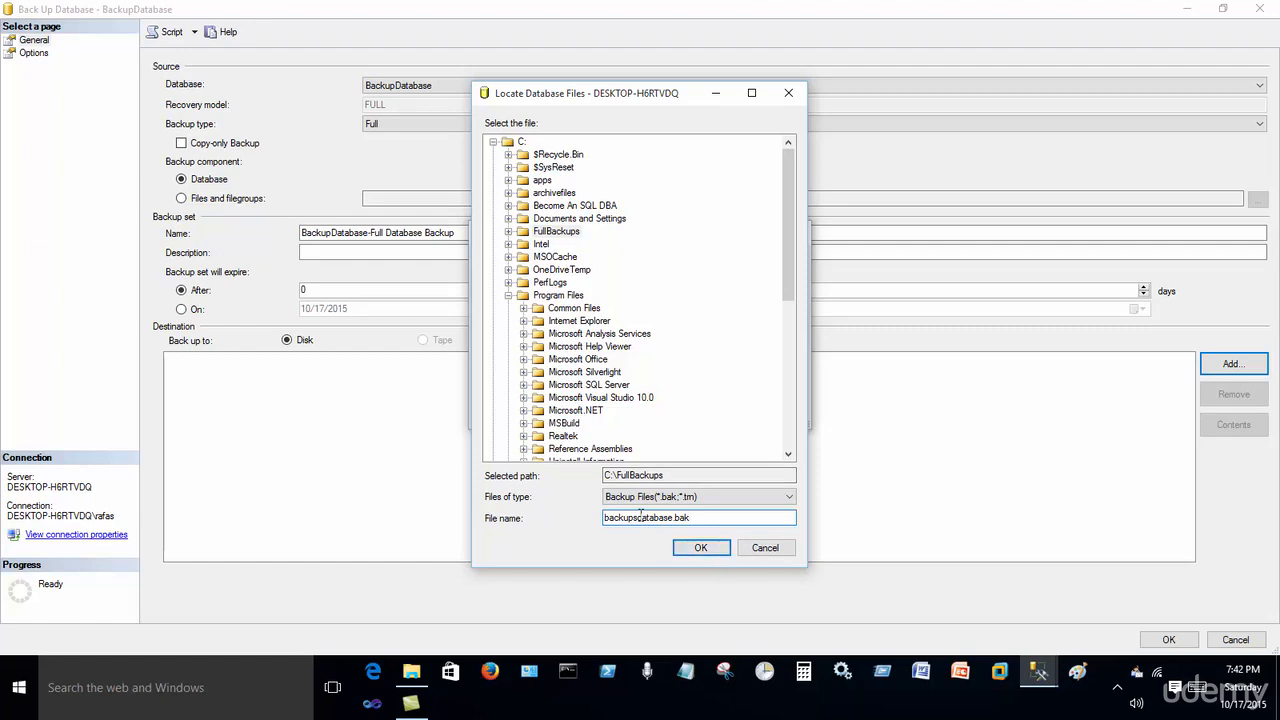
pyautogui.press('BackSpace')
pyautogui.click(704, 548)
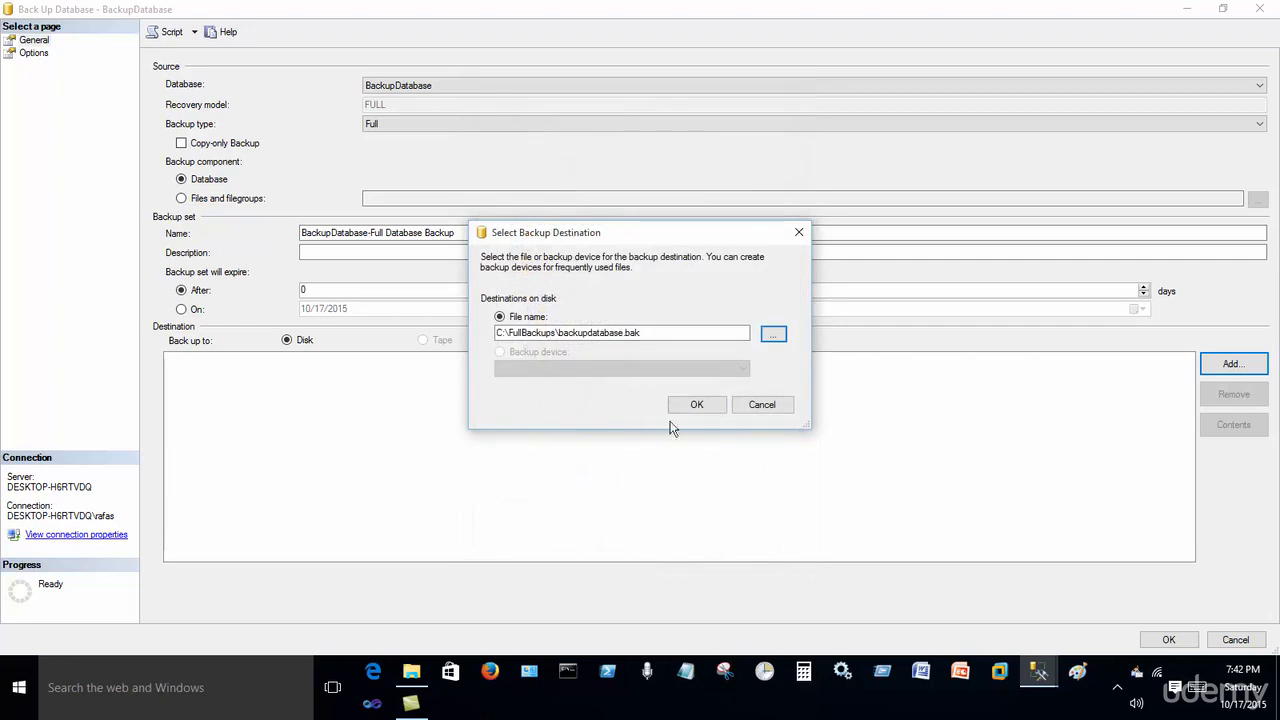
pyautogui.click(697, 406)
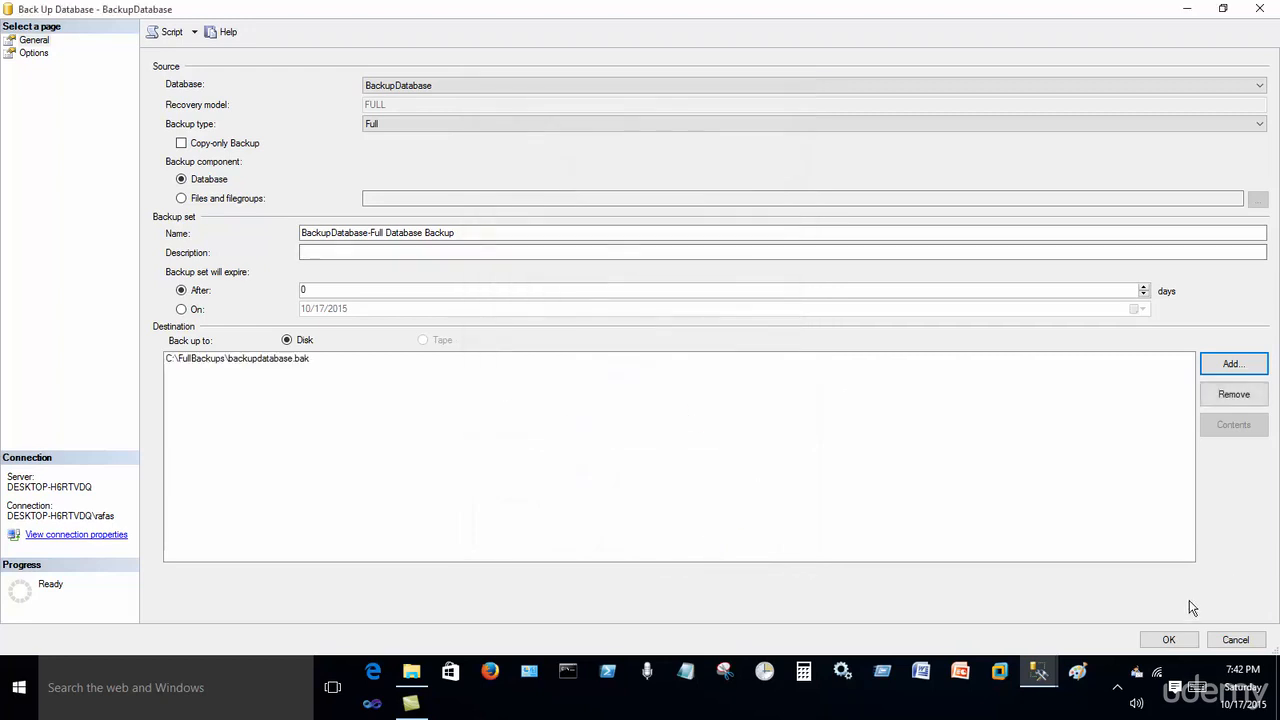
pyautogui.click(1164, 643)
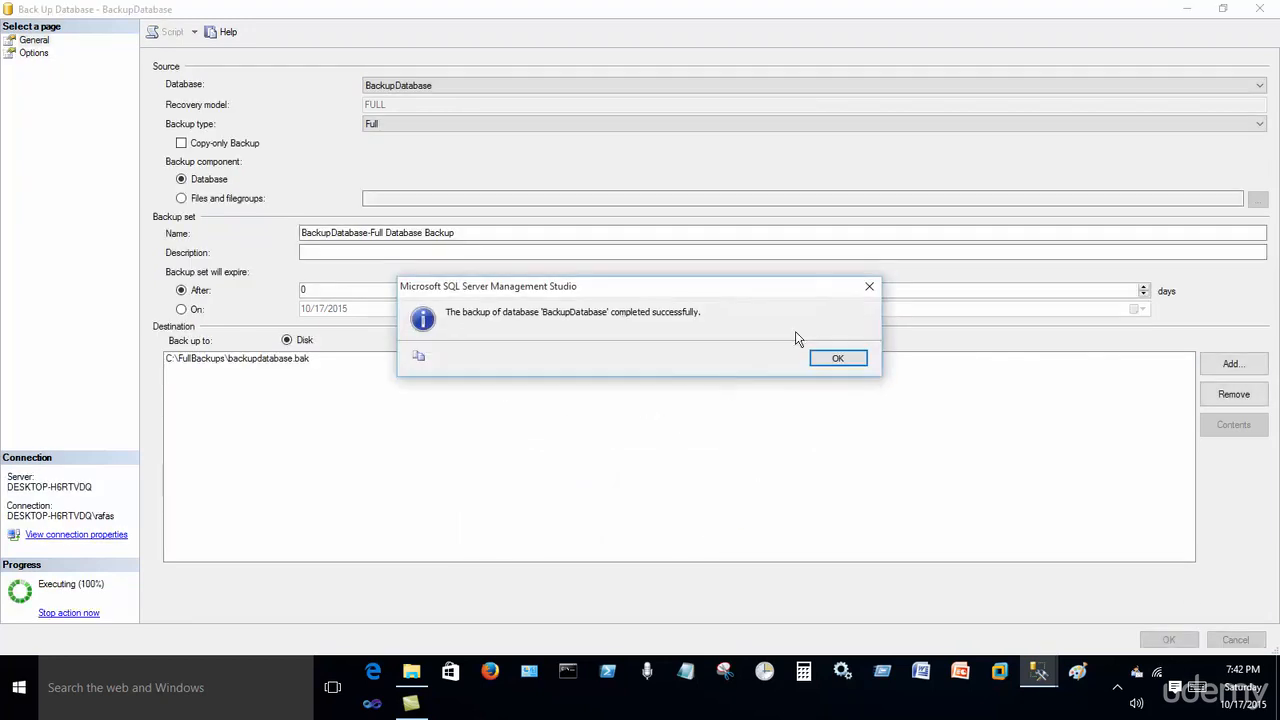
pyautogui.click(829, 359)
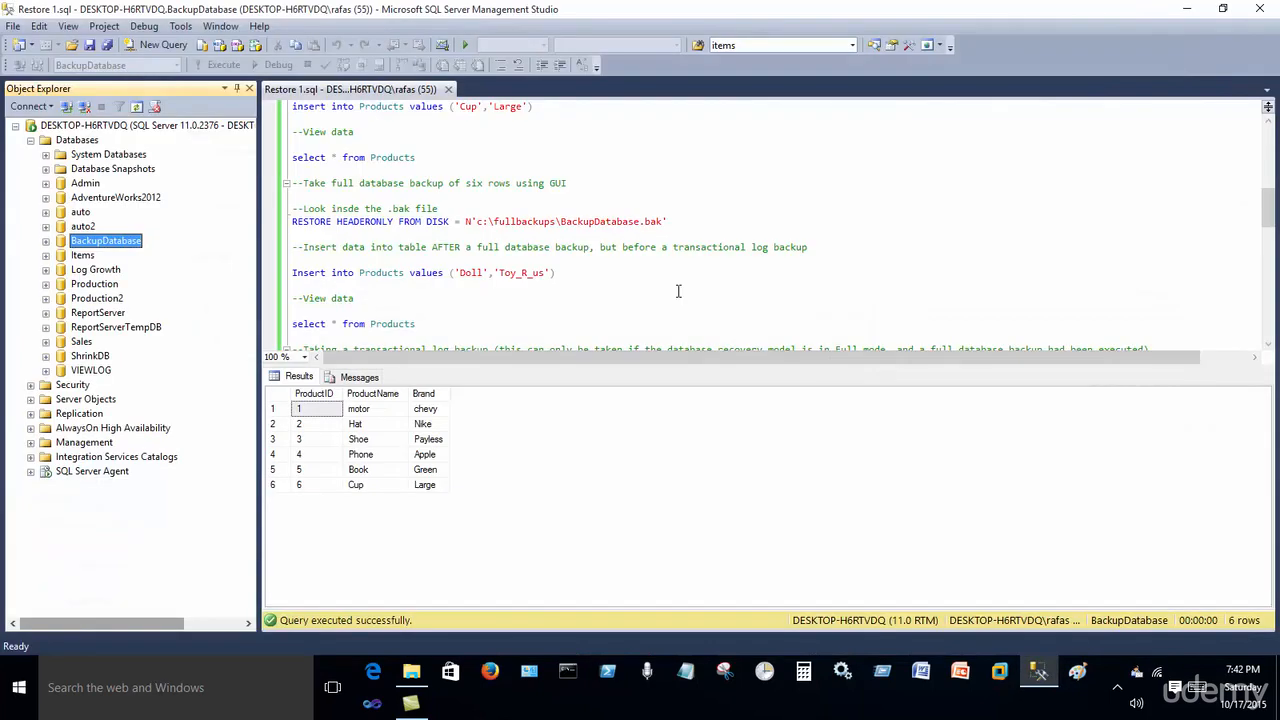
# Step: Switch to File Explorer to check the backup file in the FullBackups folder, and return to SQL Server Management Studio
pyautogui.moveTo(680, 222); pyautogui.dragTo(255, 216)
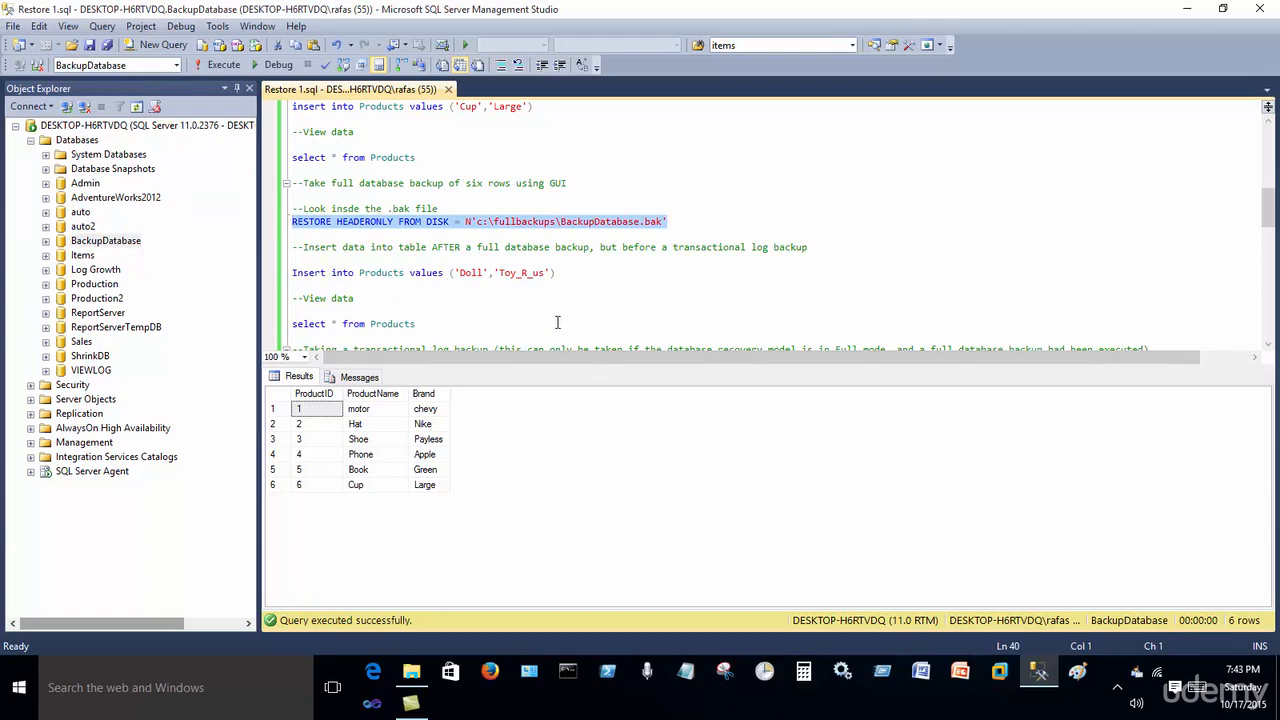
pyautogui.click(411, 671)
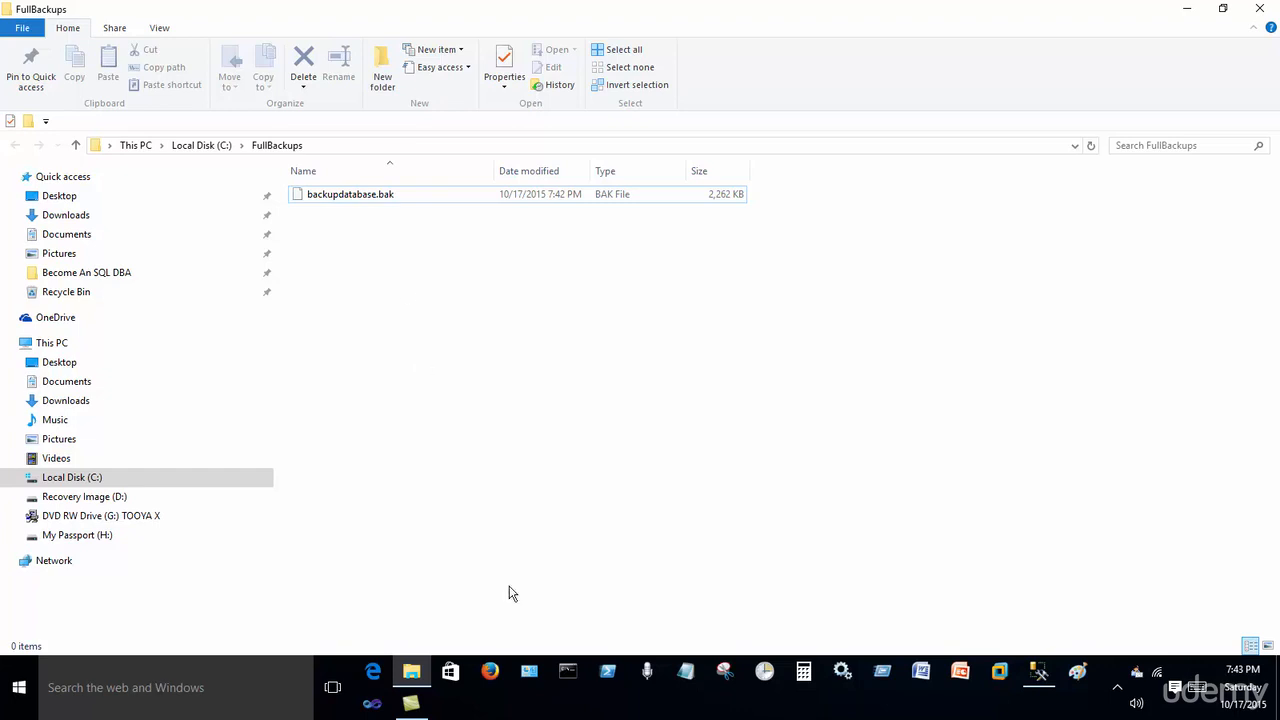
pyautogui.moveTo(419, 677)
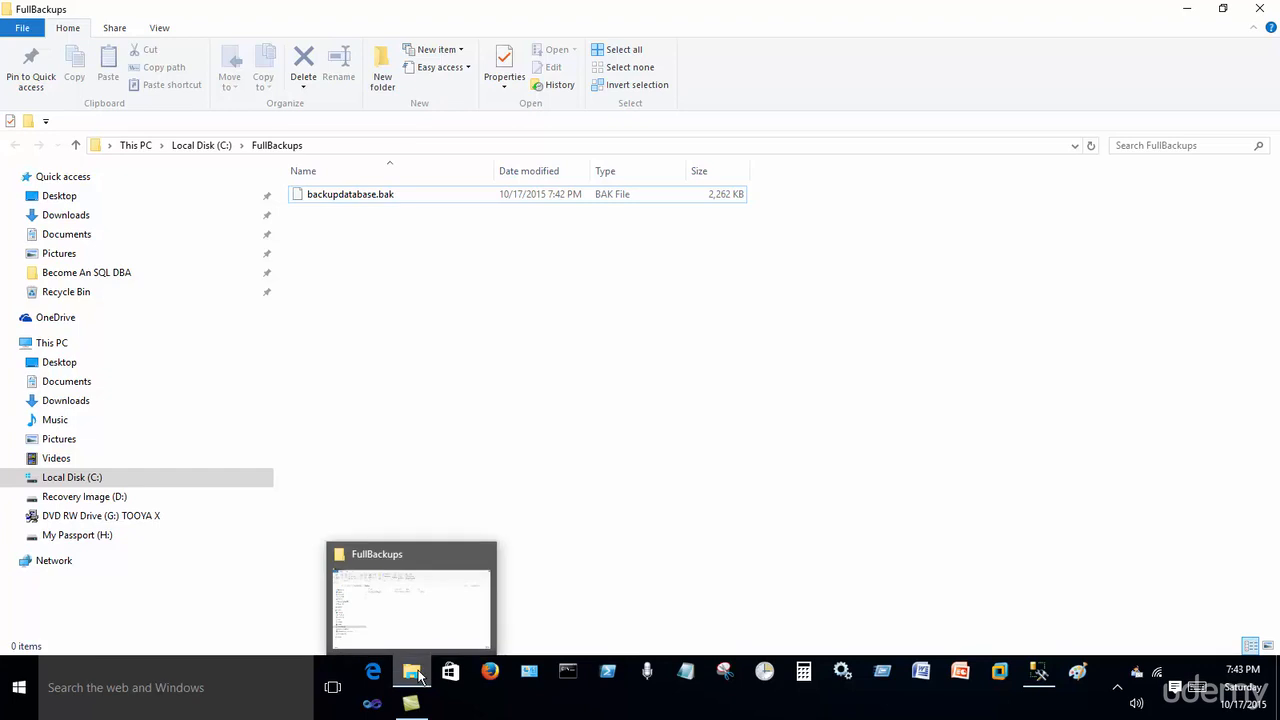
pyautogui.click(1040, 671)
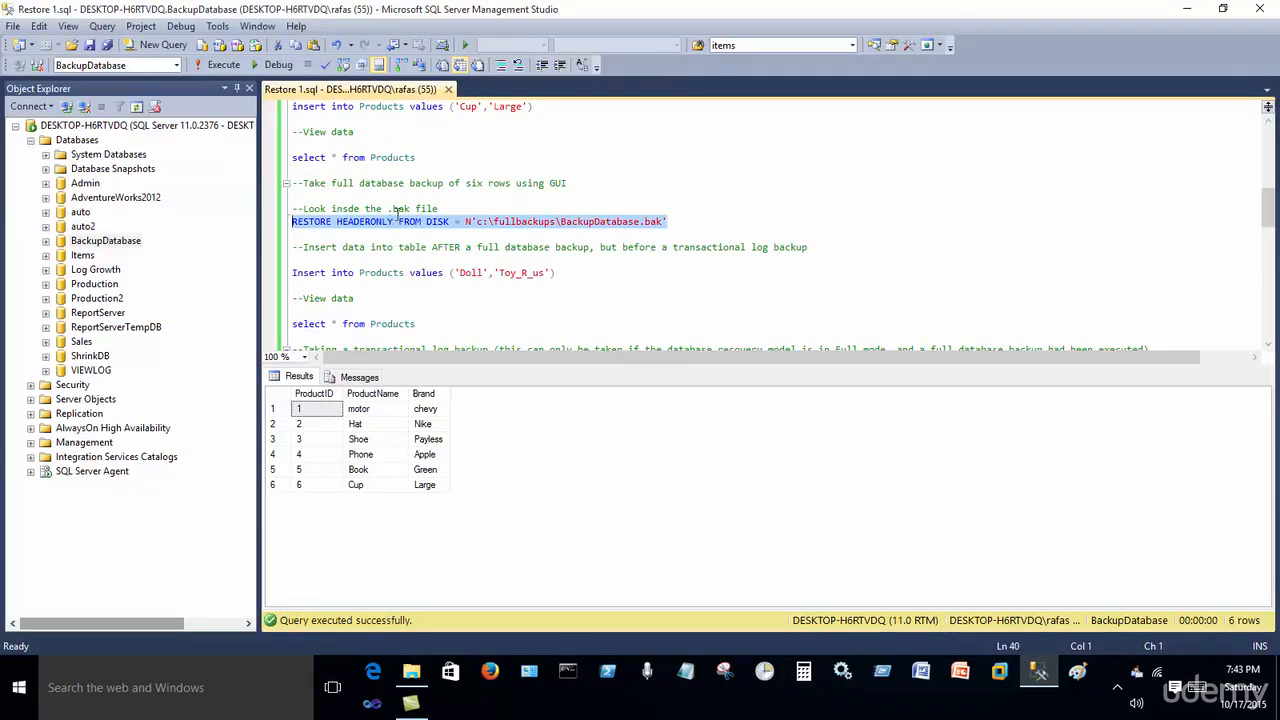
# Step: Review the RESTORE HEADERONLY statement for c:\fullbackups\BackupDatabase.bak and run it to read the backup header
pyautogui.click(348, 235)
pyautogui.doubleClick(307, 224)
pyautogui.doubleClick(374, 222)
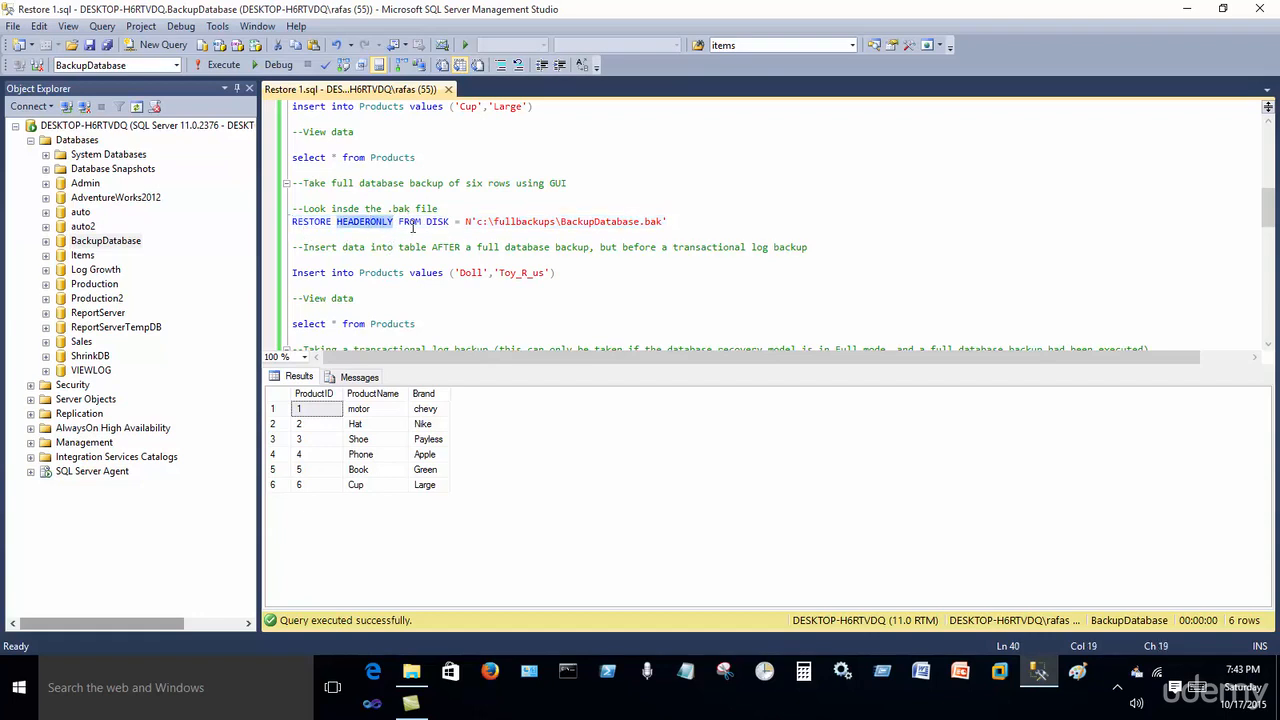
pyautogui.doubleClick(411, 222)
pyautogui.doubleClick(437, 222)
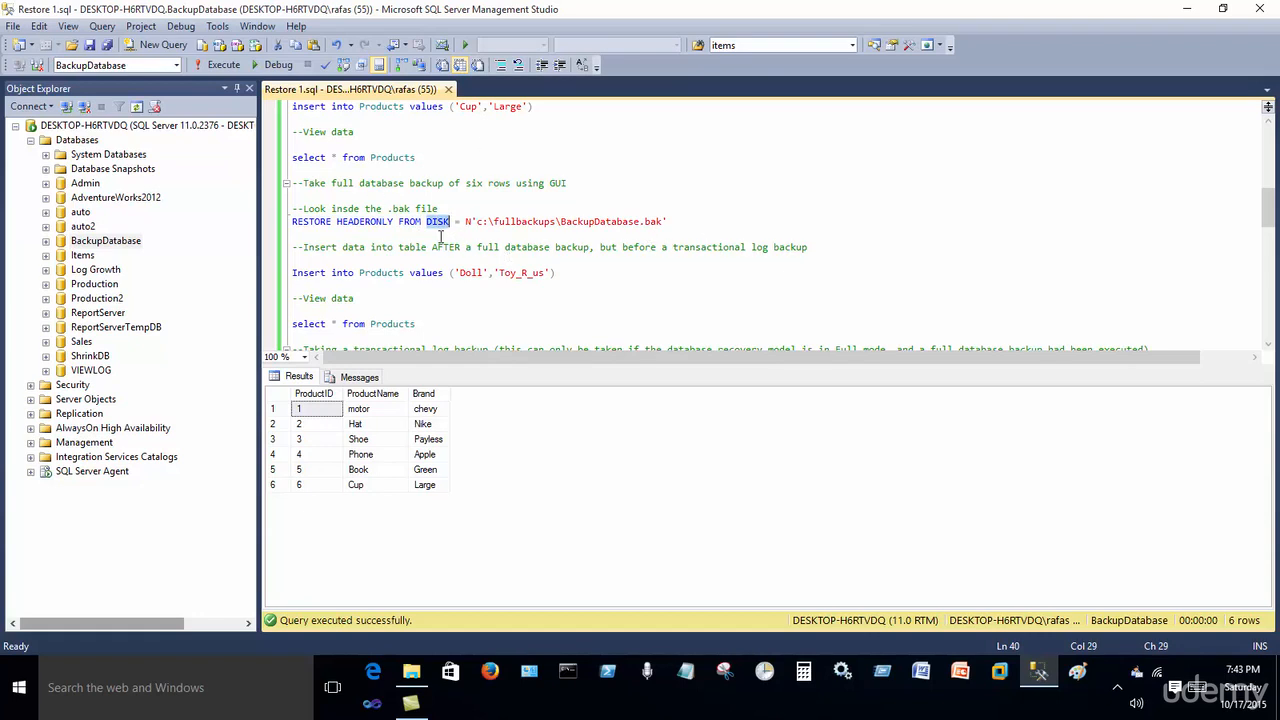
pyautogui.click(686, 221)
pyautogui.hotkey('shift', 'Home')
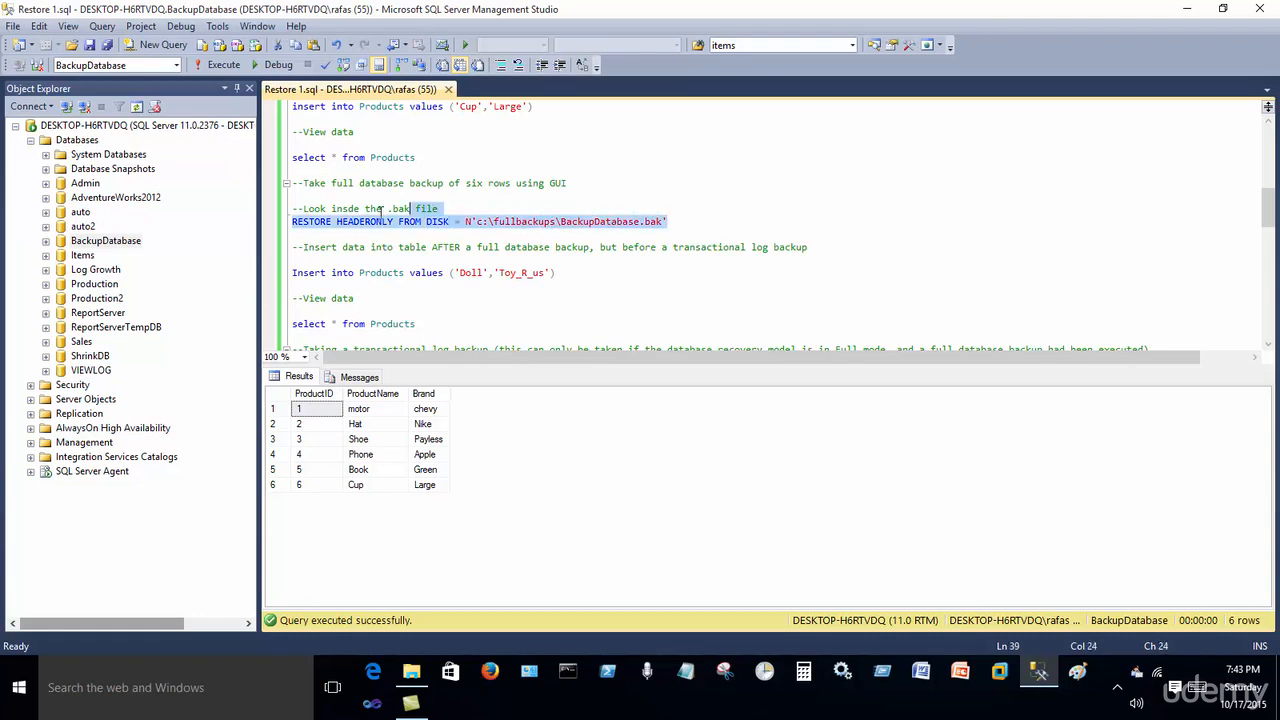
pyautogui.click(218, 64)
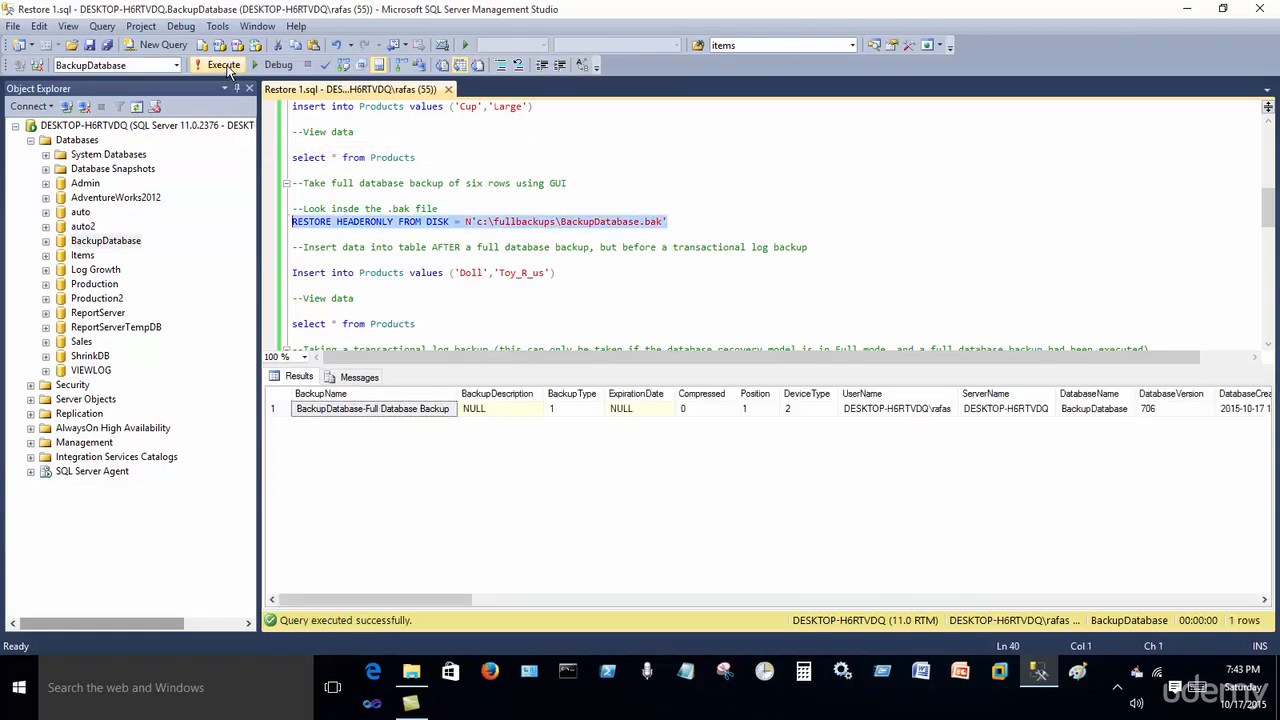
# Step: Examine the BackupType, Position and DeviceType values in the backup header results
pyautogui.click(578, 412)
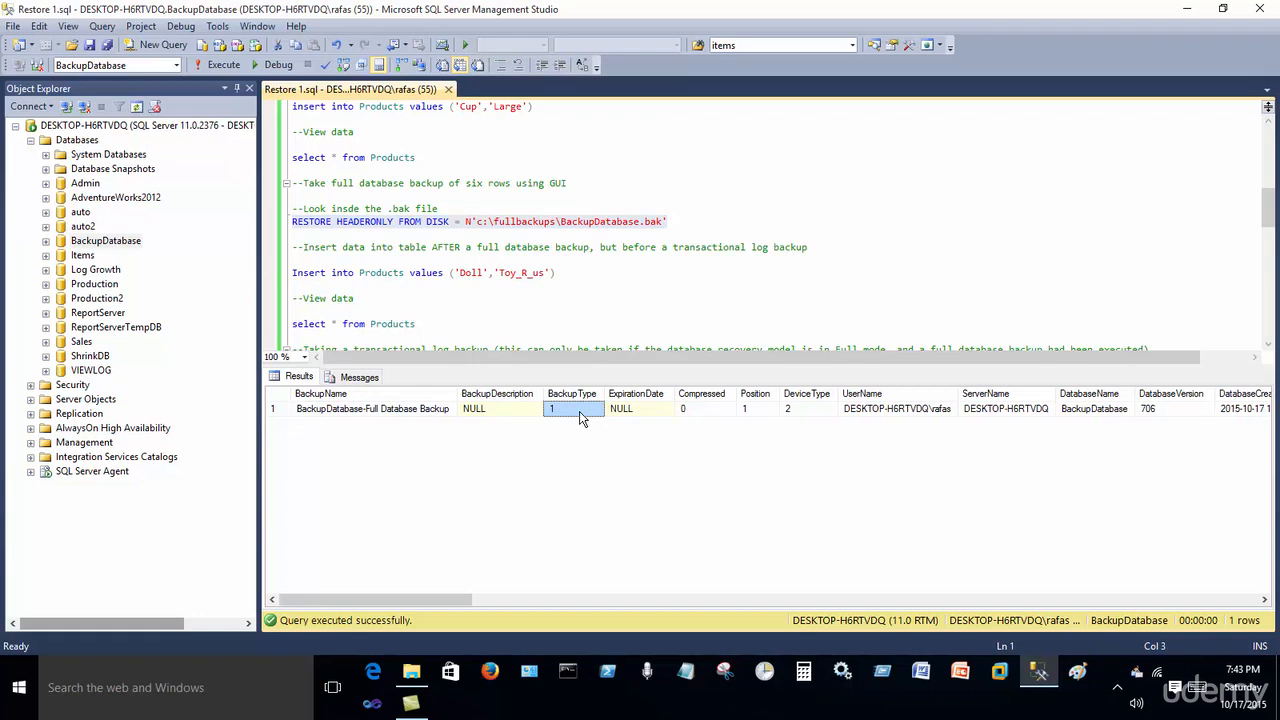
pyautogui.click(755, 412)
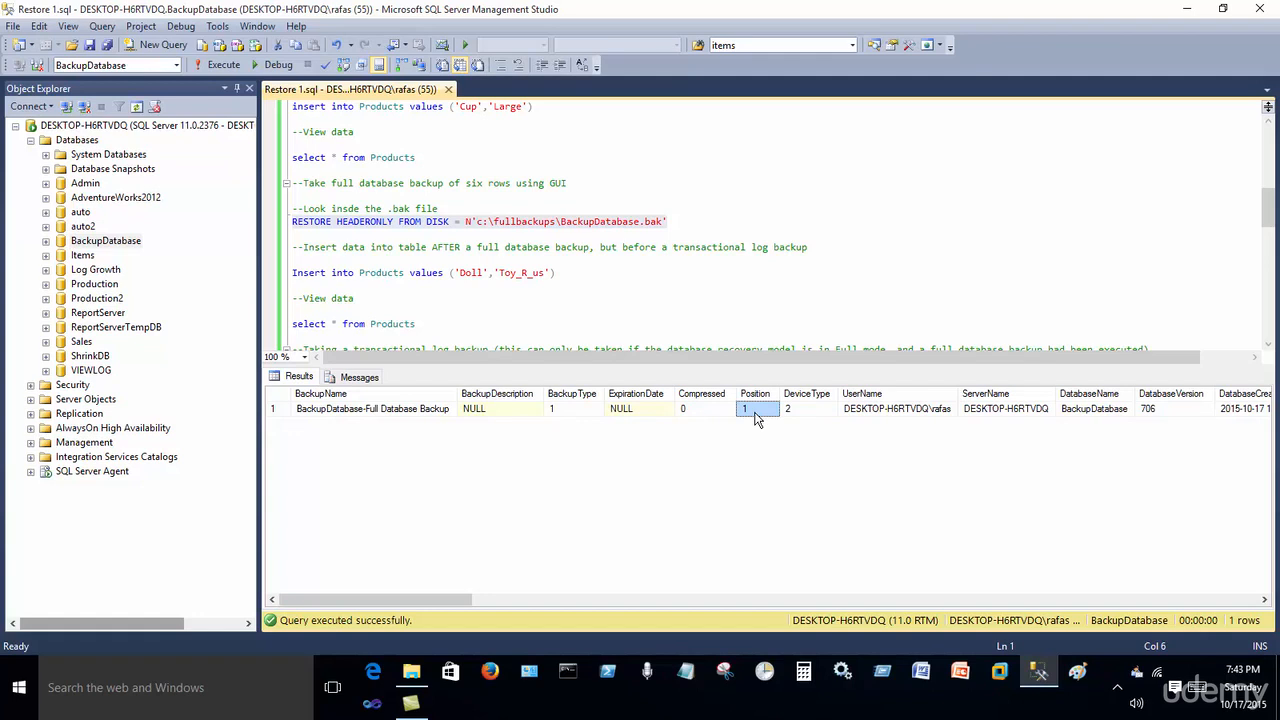
pyautogui.click(799, 412)
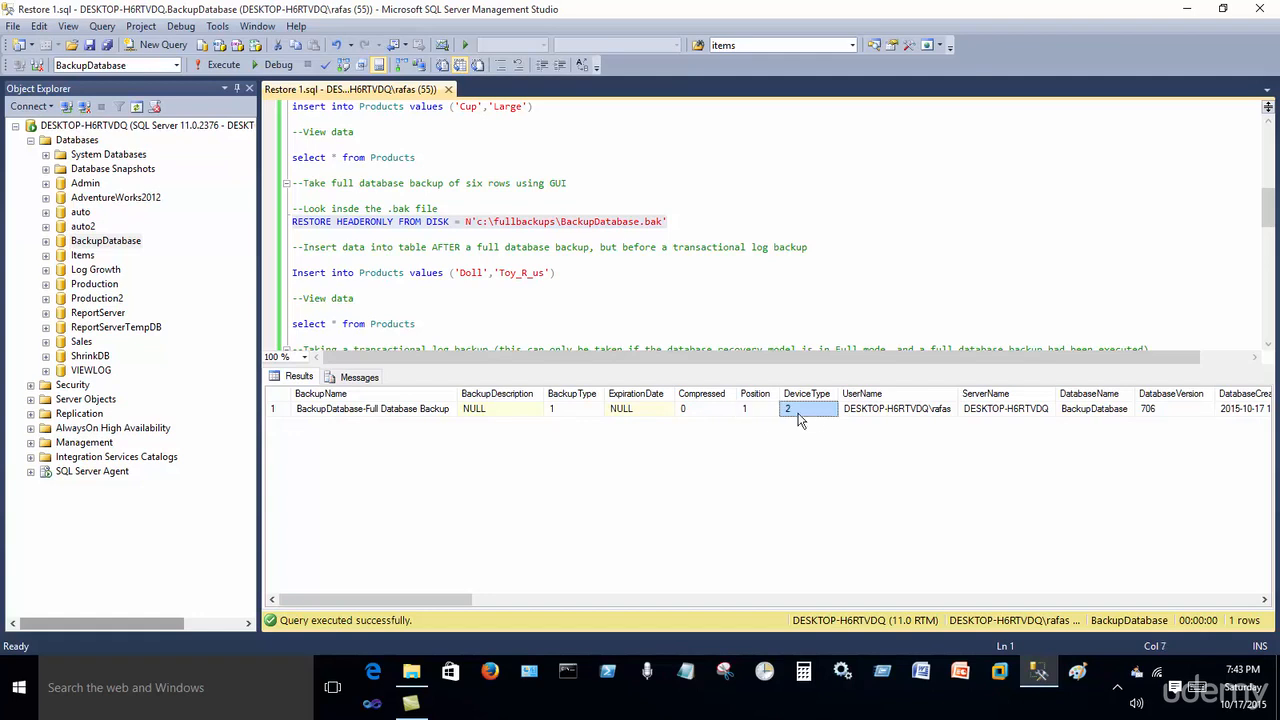
# Step: Check the Compressed value in the backup header results and return to the script
pyautogui.click(697, 417)
pyautogui.moveTo(437, 599); pyautogui.dragTo(400, 598)
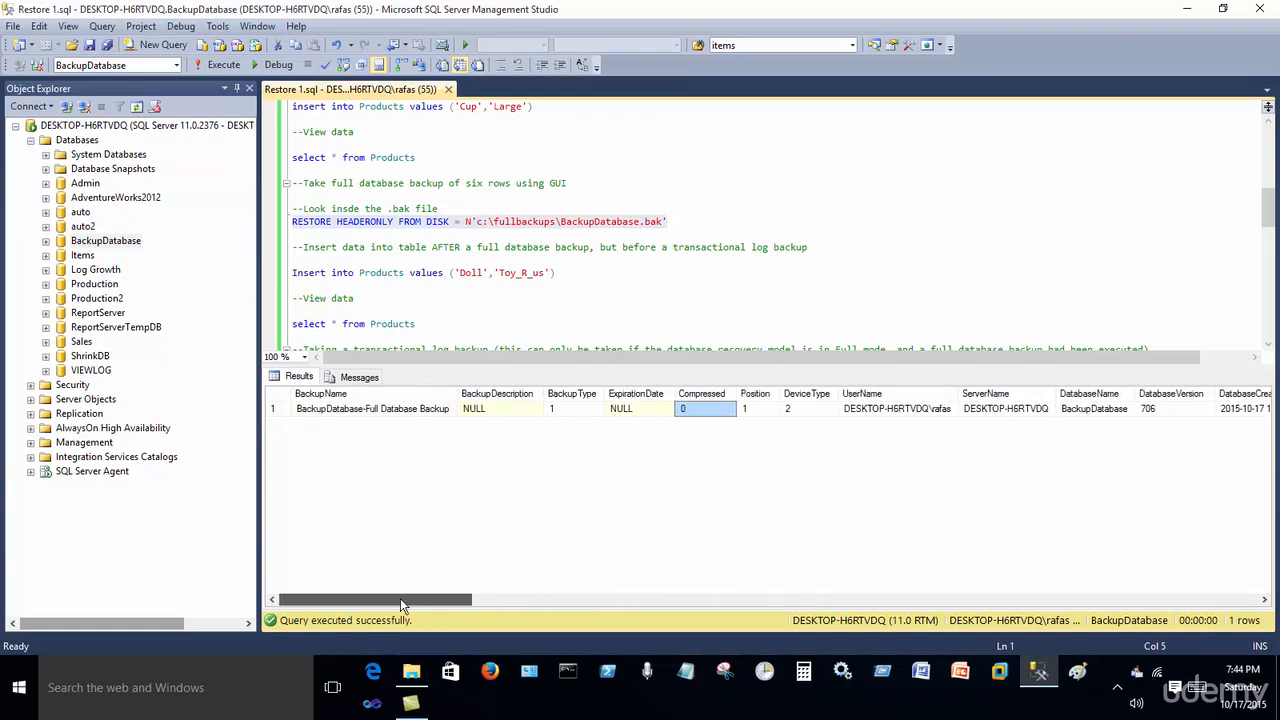
pyautogui.click(612, 259)
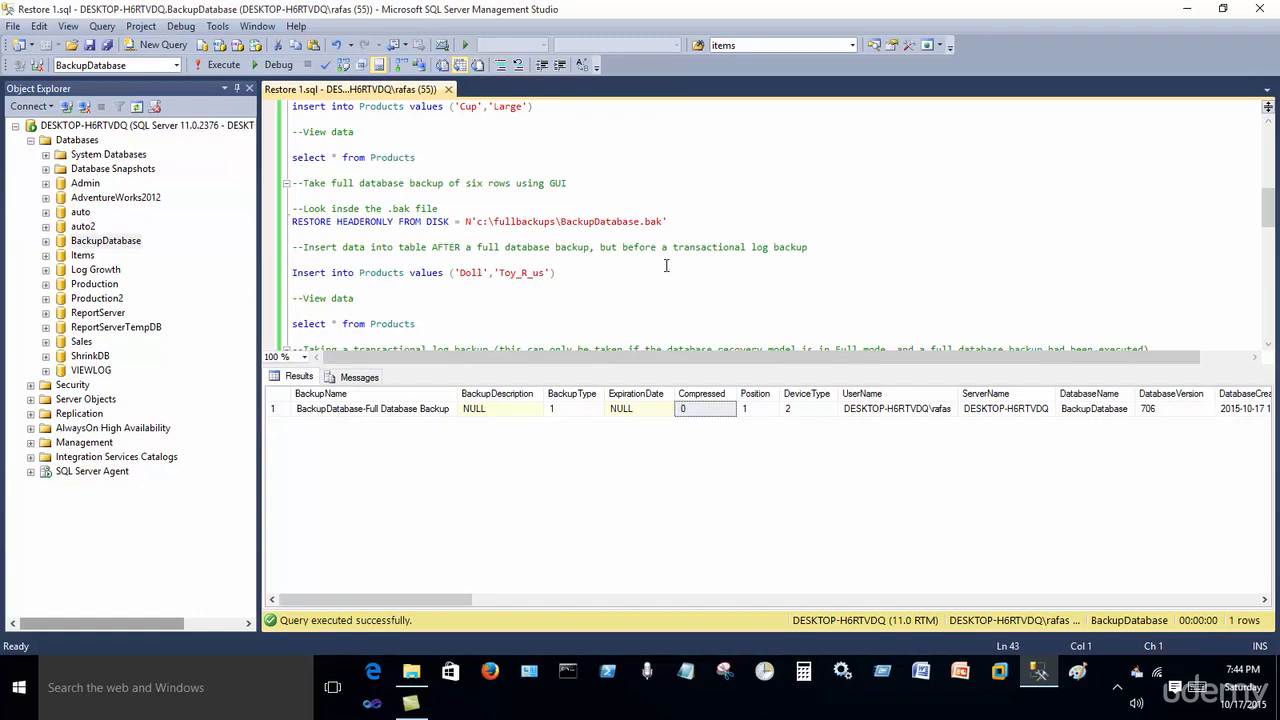
# Step: Run the insert of 'Doll','Toy_R_us' into Products, and query all rows of the table to check the new row
pyautogui.scroll(2, 538, 254)
pyautogui.scroll(-5, 538, 254)
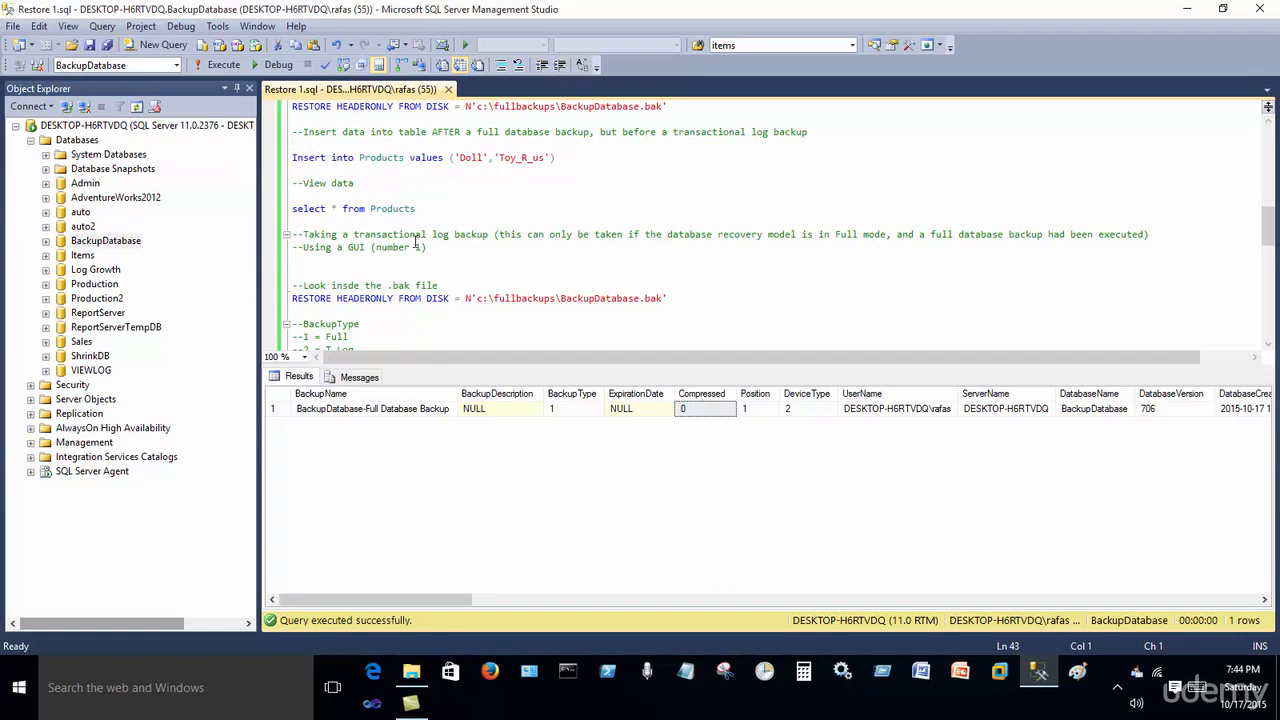
pyautogui.scroll(1, 417, 243)
pyautogui.moveTo(585, 200); pyautogui.dragTo(258, 197)
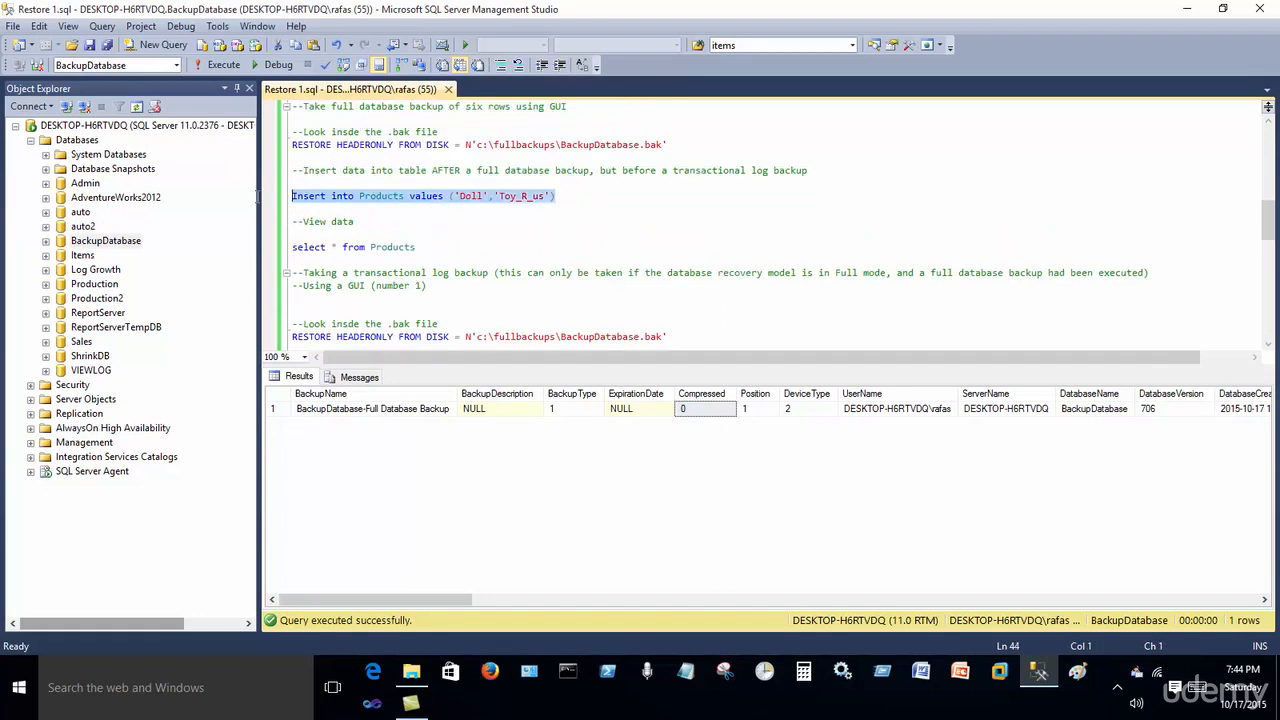
pyautogui.click(222, 64)
pyautogui.moveTo(418, 247); pyautogui.dragTo(258, 247)
pyautogui.click(225, 70)
pyautogui.click(273, 501)
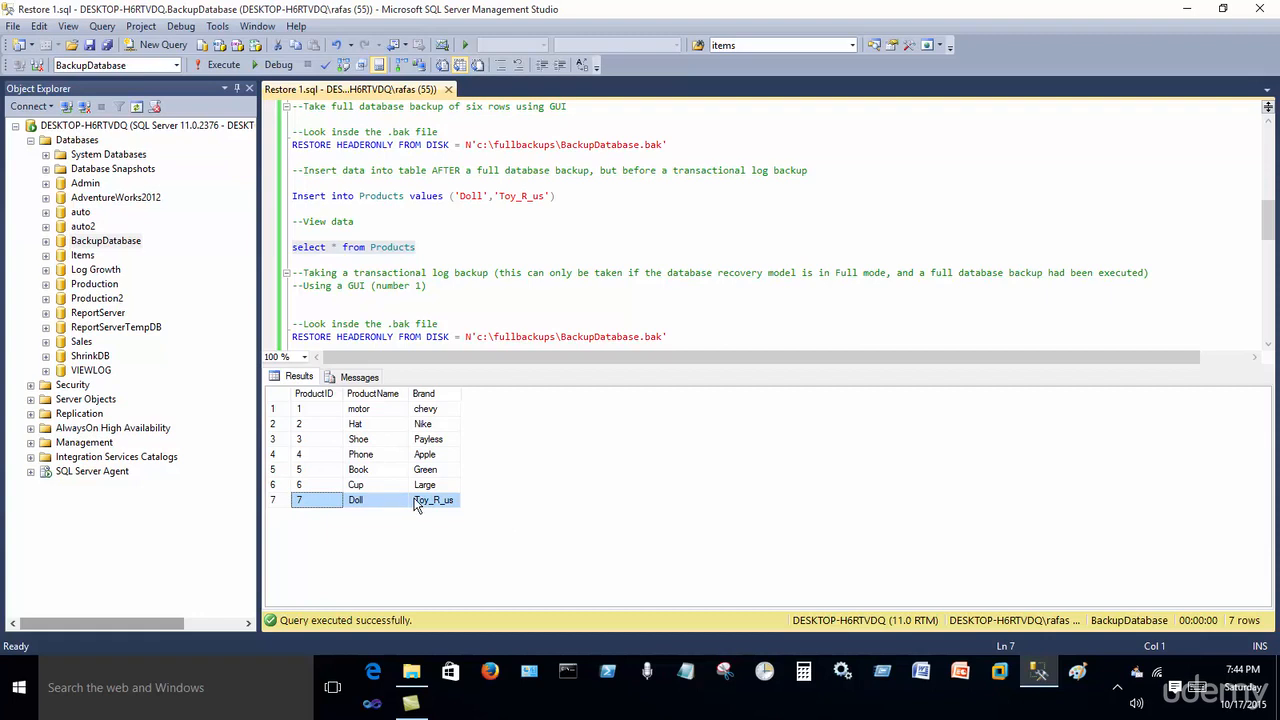
# Step: Take a Transaction Log backup of BackupDatabase to C:\FullBackups\backupdatabase.bak
pyautogui.click(429, 287)
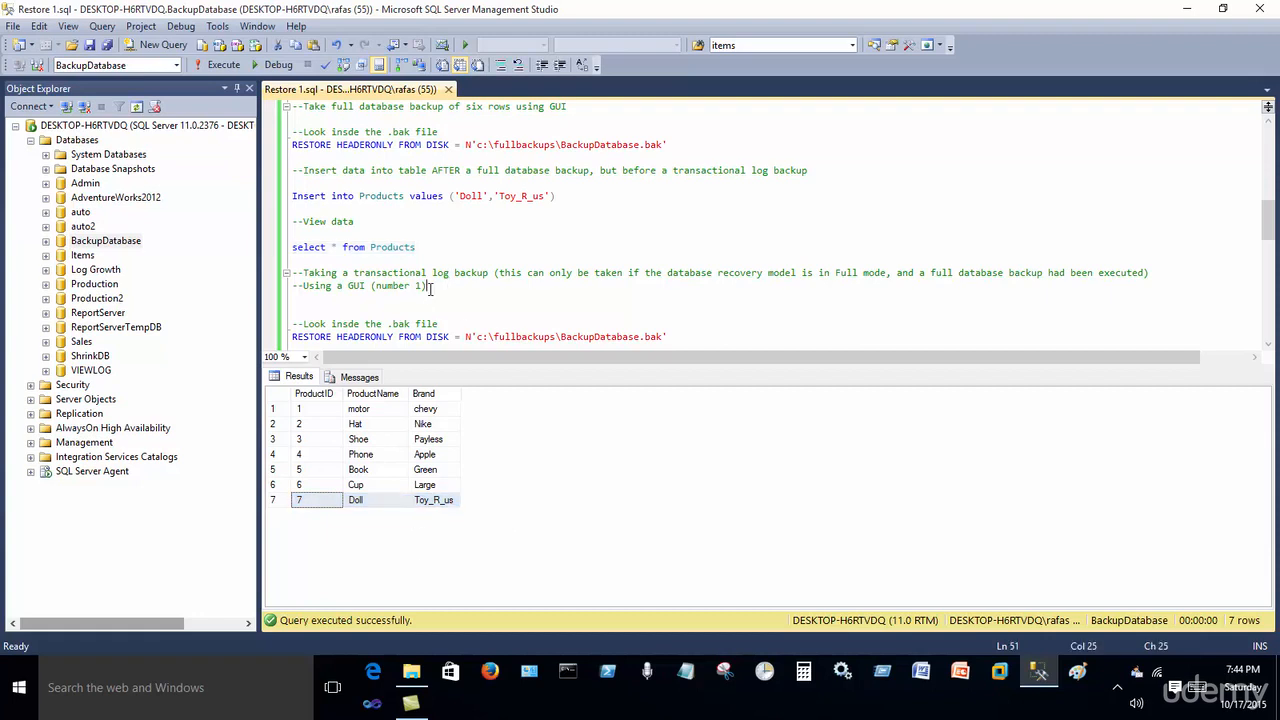
pyautogui.scroll(-1, 437, 286)
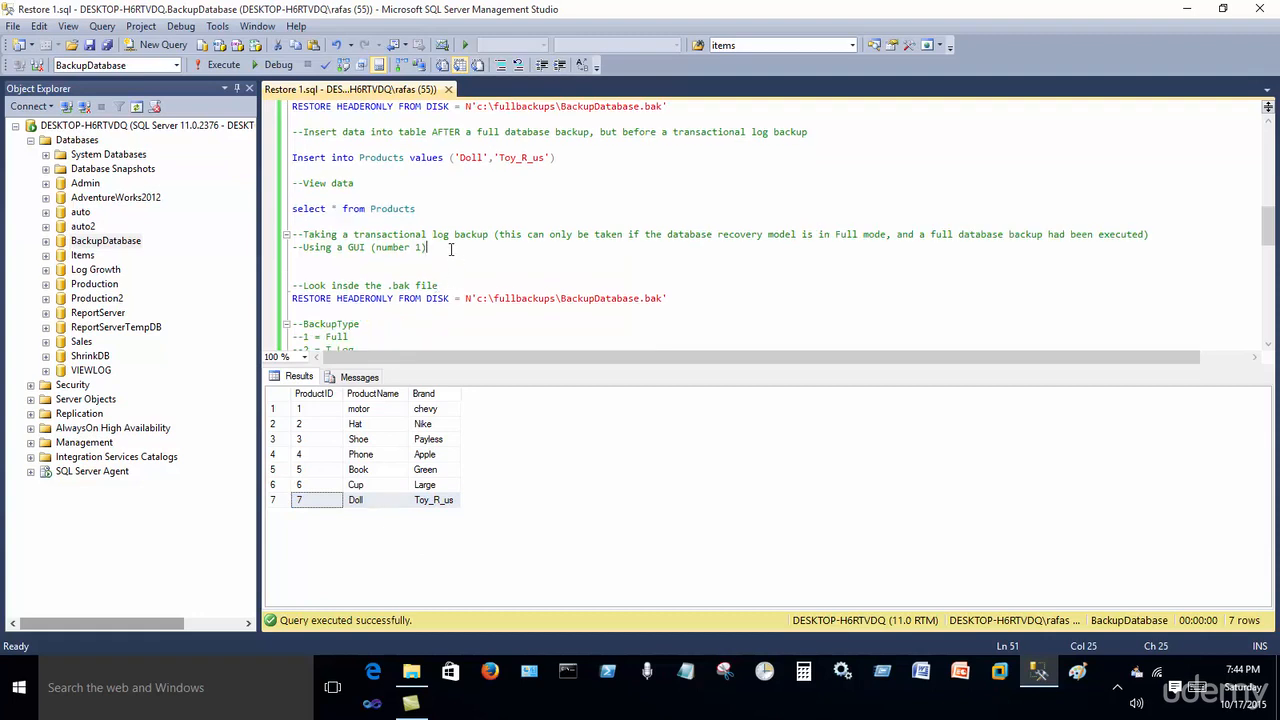
pyautogui.rightClick(118, 249)
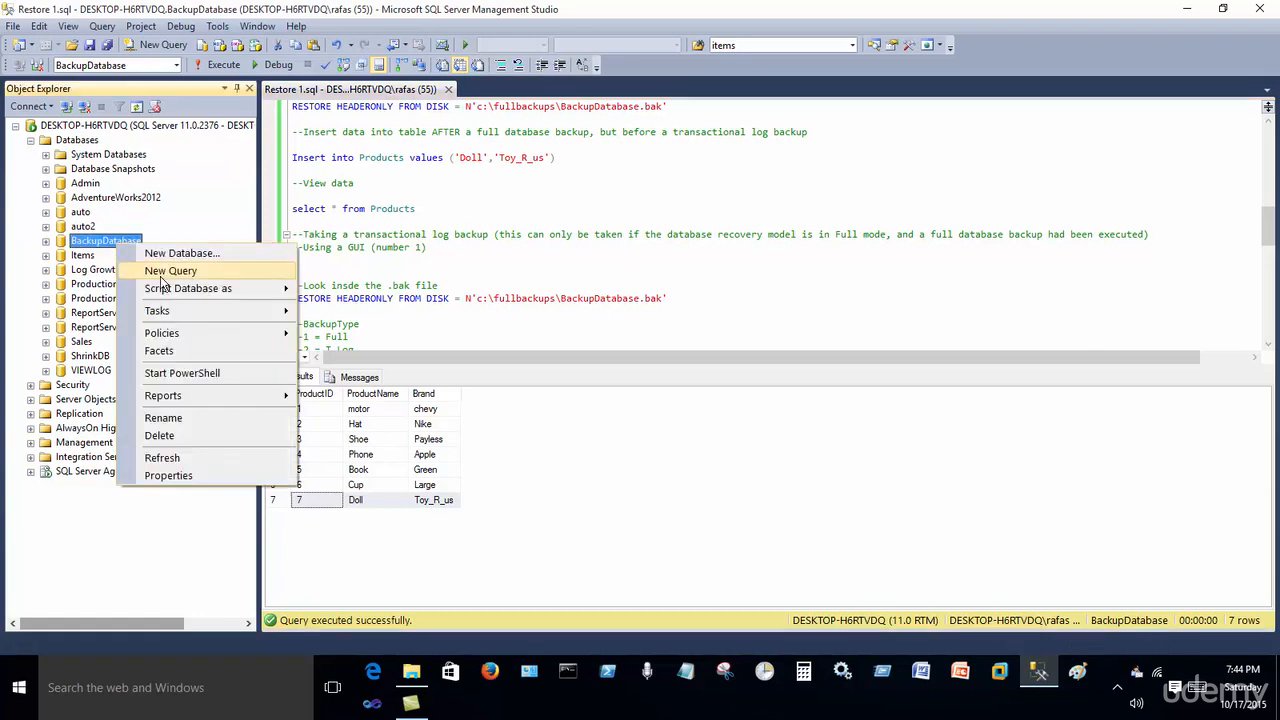
pyautogui.moveTo(252, 315)
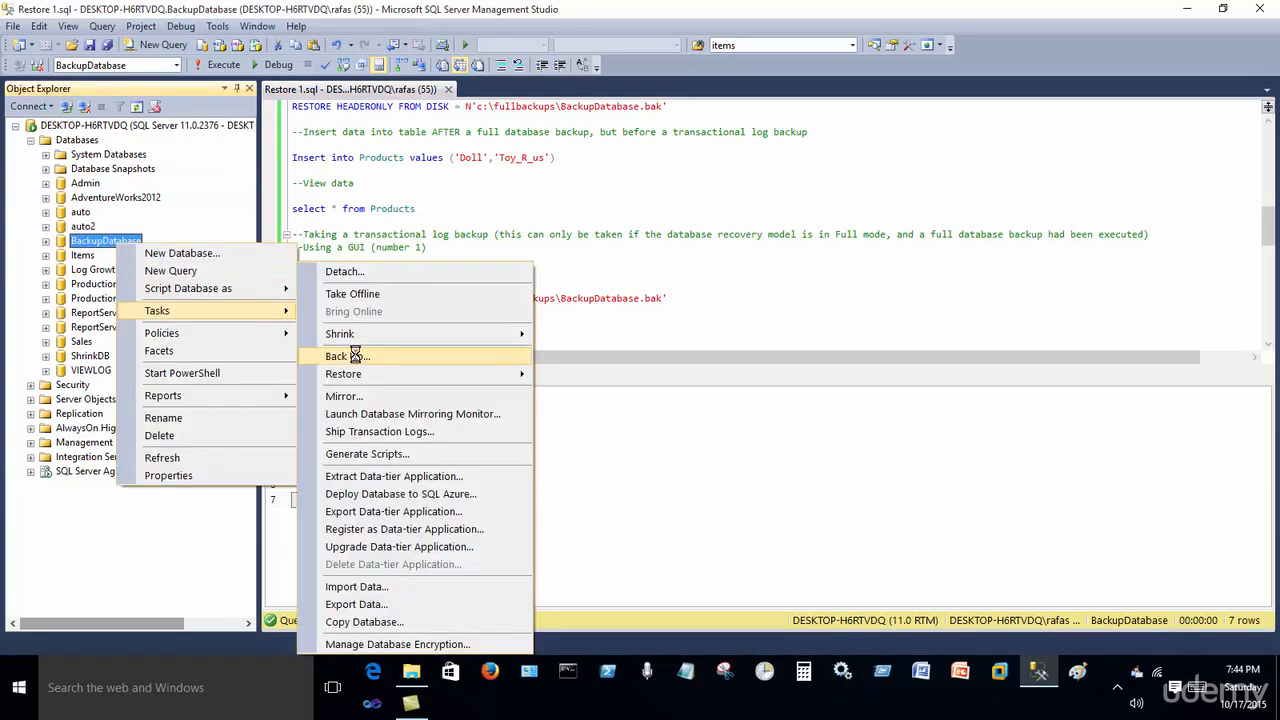
pyautogui.click(348, 356)
pyautogui.click(416, 123)
pyautogui.click(417, 159)
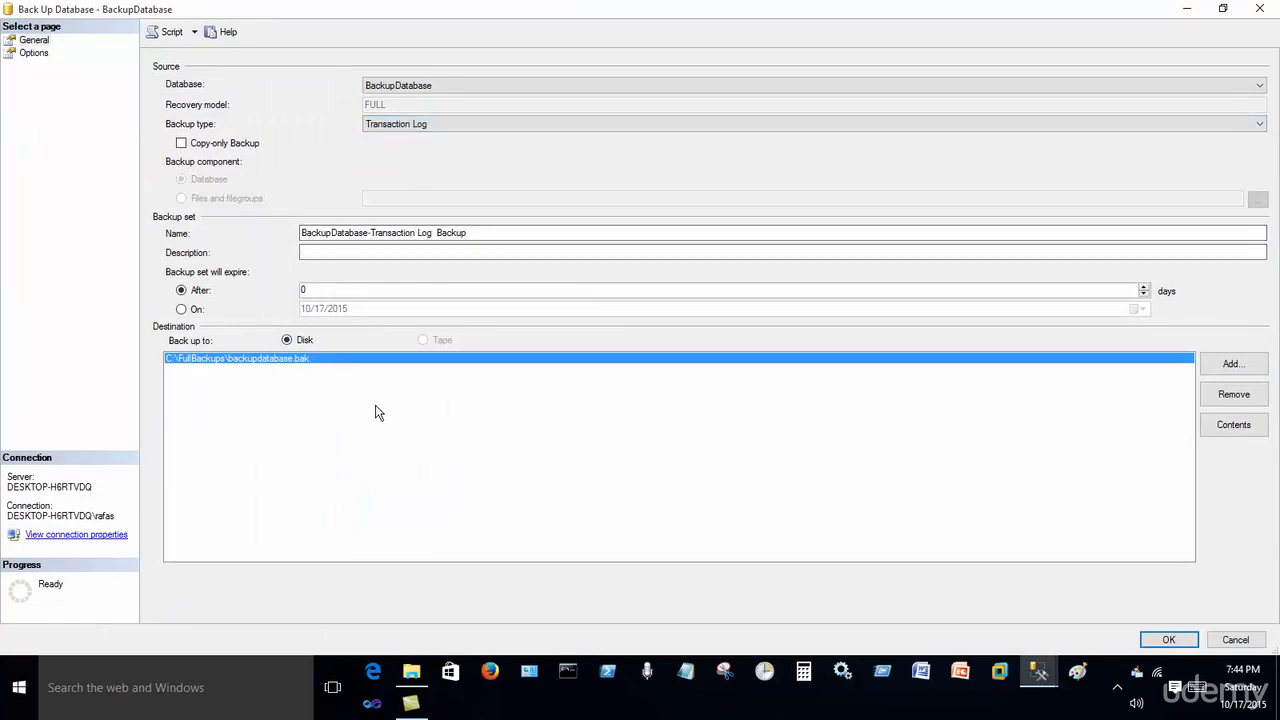
pyautogui.click(1166, 640)
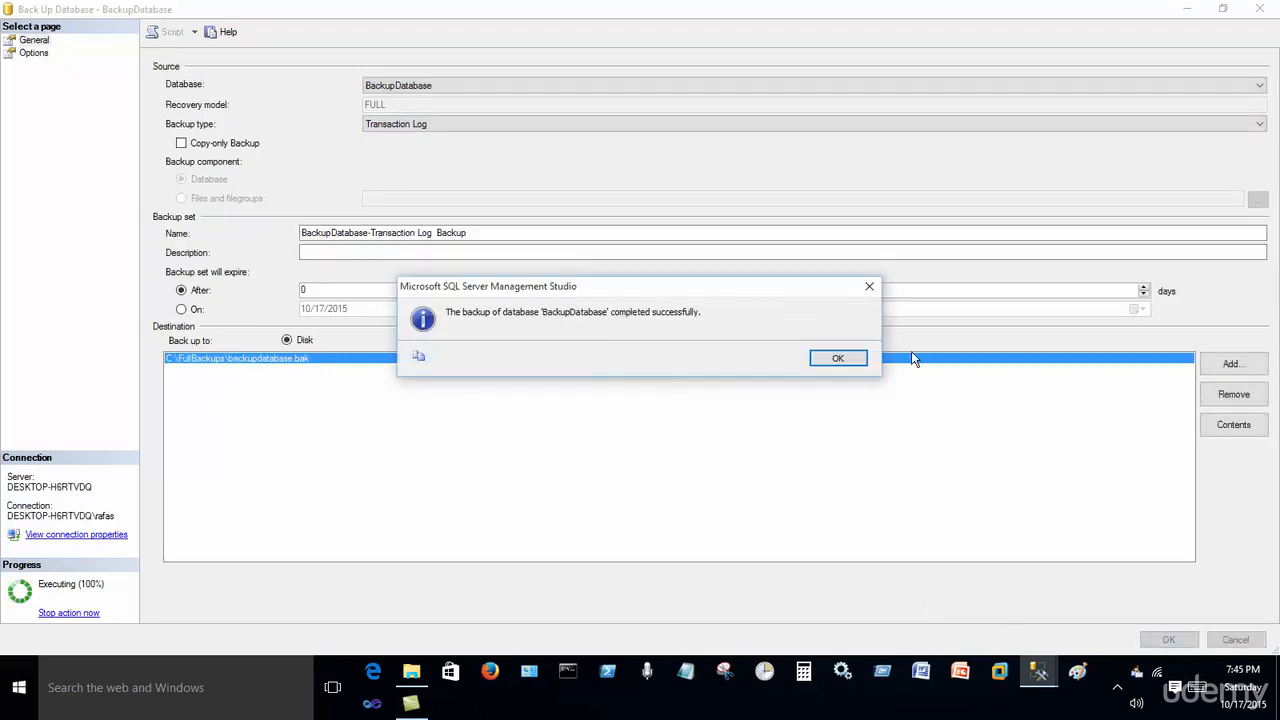
pyautogui.click(834, 357)
# Step: Run RESTORE HEADERONLY on c:\fullbackups\BackupDatabase.bak again and check the BackupType of the listed backups
pyautogui.moveTo(667, 298); pyautogui.dragTo(286, 303)
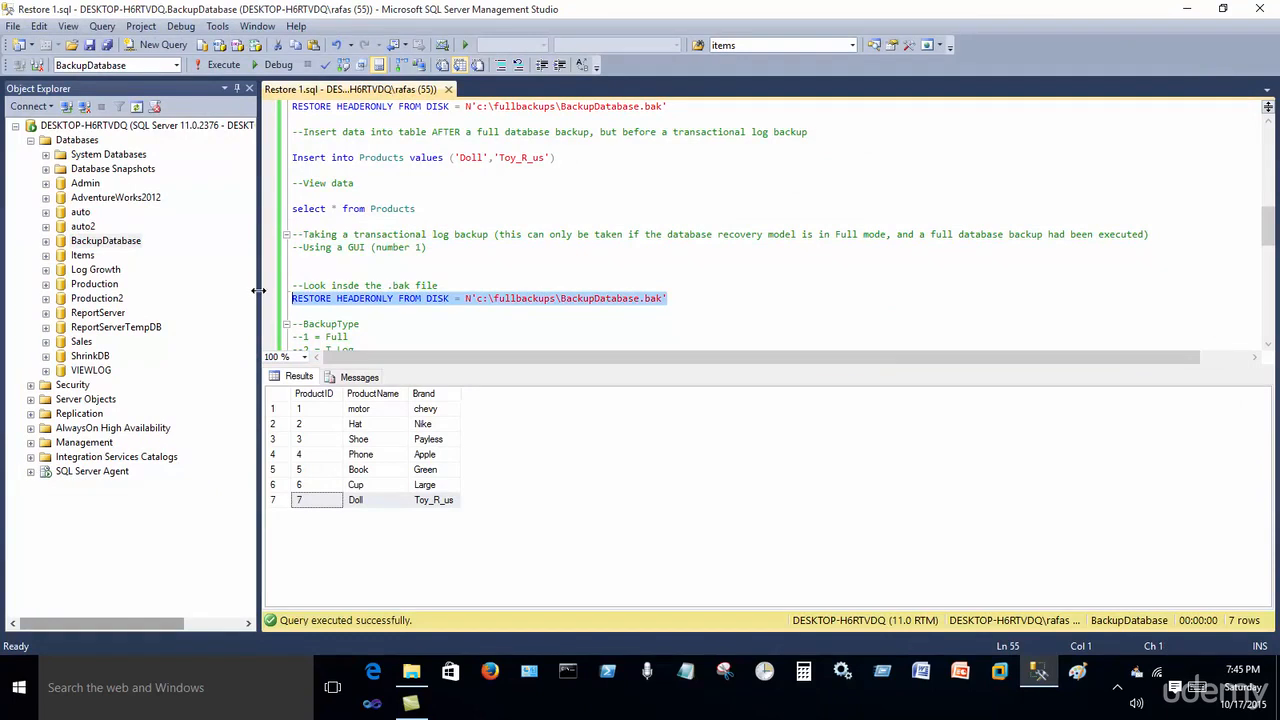
pyautogui.click(210, 65)
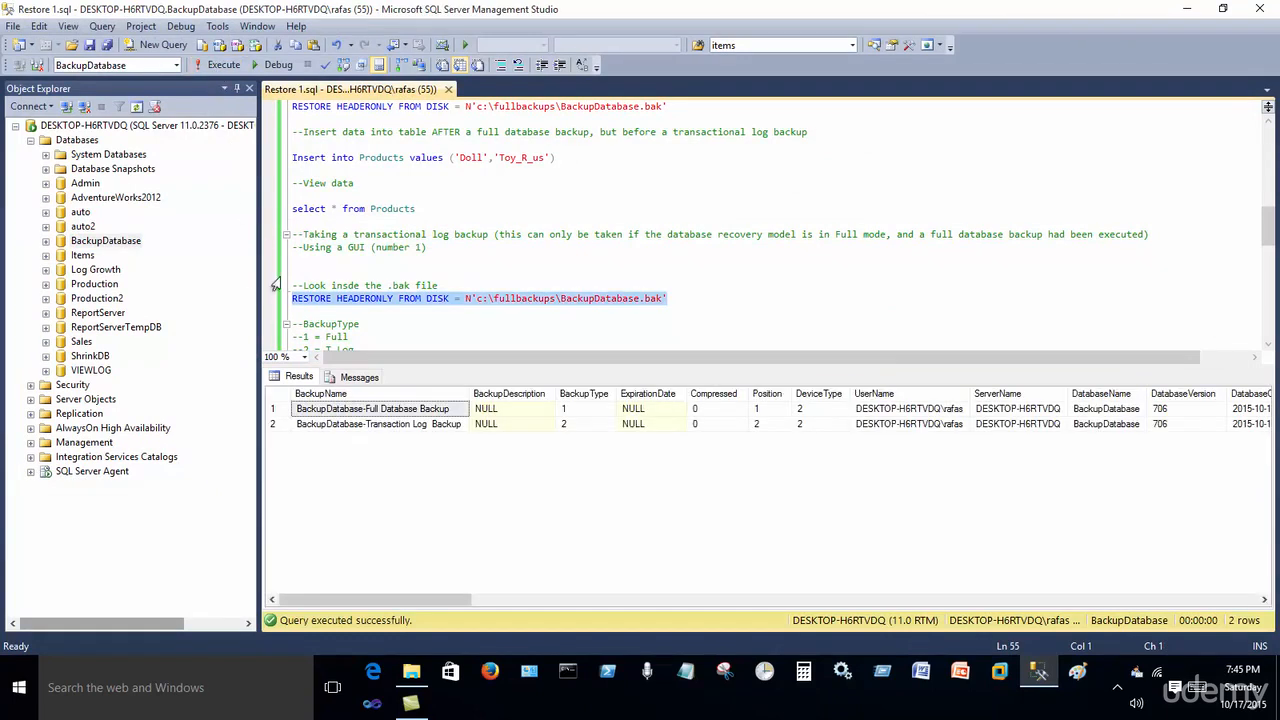
pyautogui.click(586, 416)
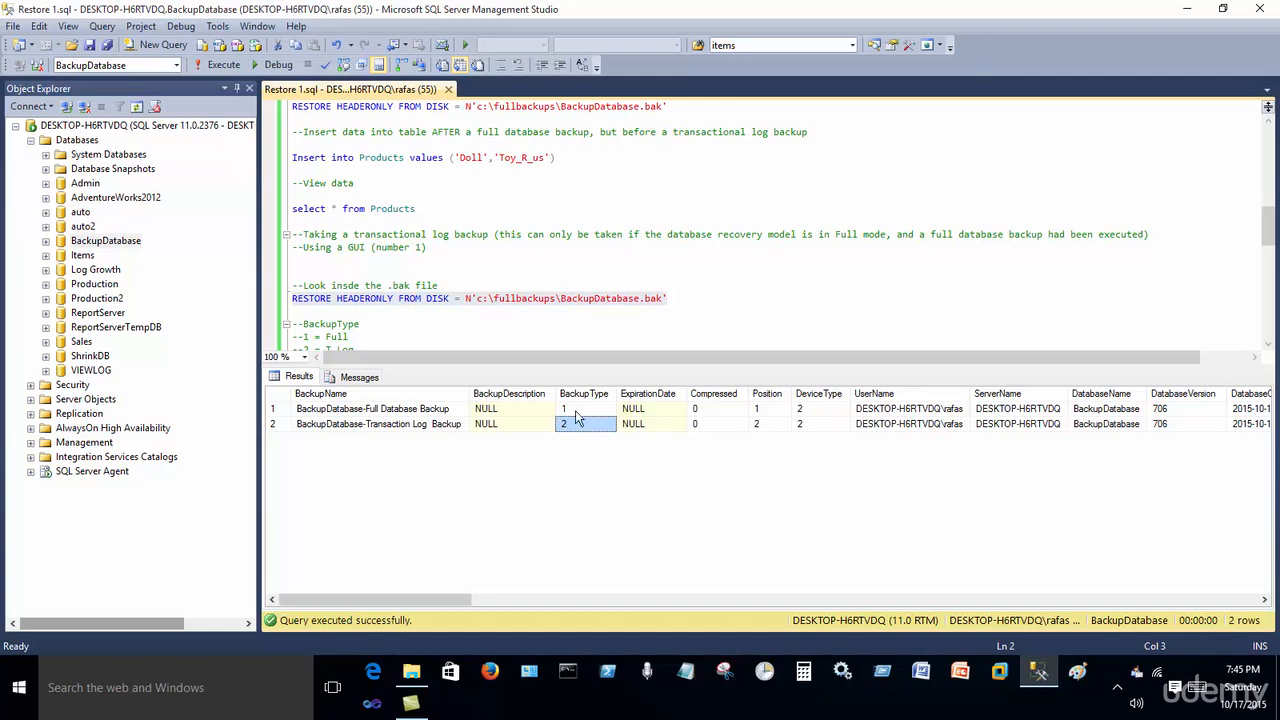
# Step: Run the insert of 'House','Remax' into Products and query all rows of the table
pyautogui.click(504, 314)
pyautogui.scroll(-5, 504, 316)
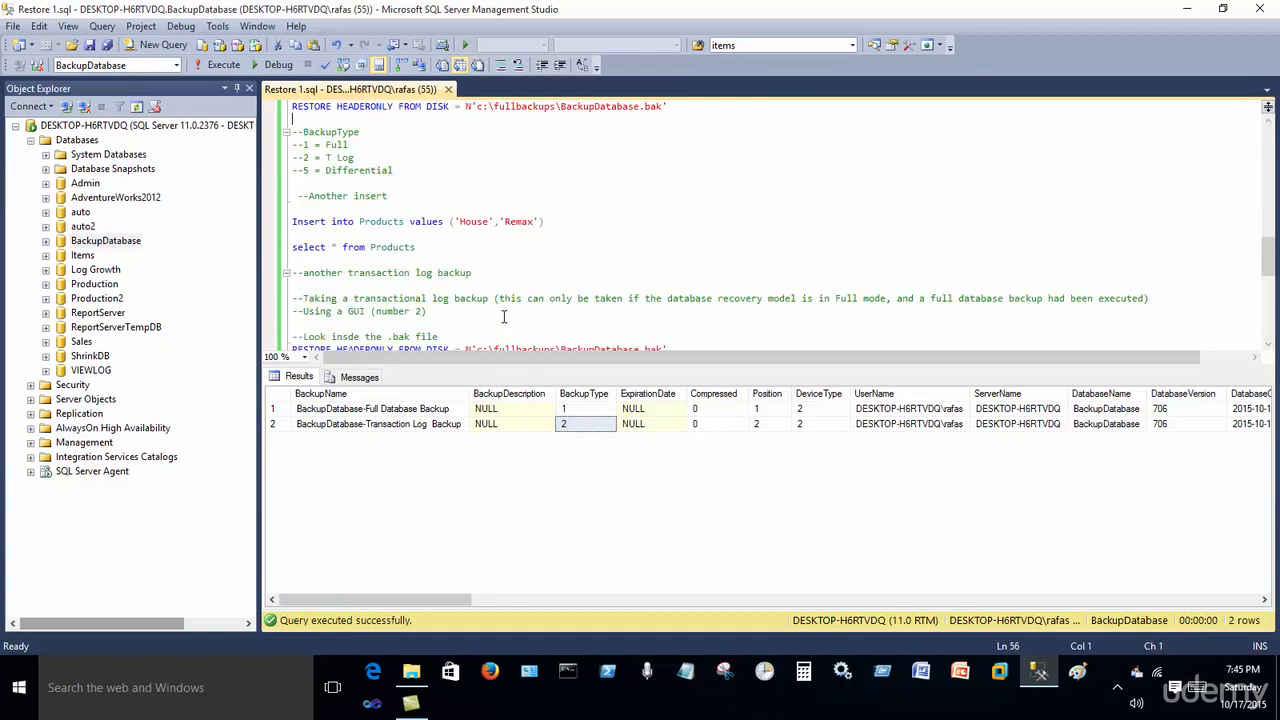
pyautogui.moveTo(545, 222); pyautogui.dragTo(203, 214)
pyautogui.click(217, 68)
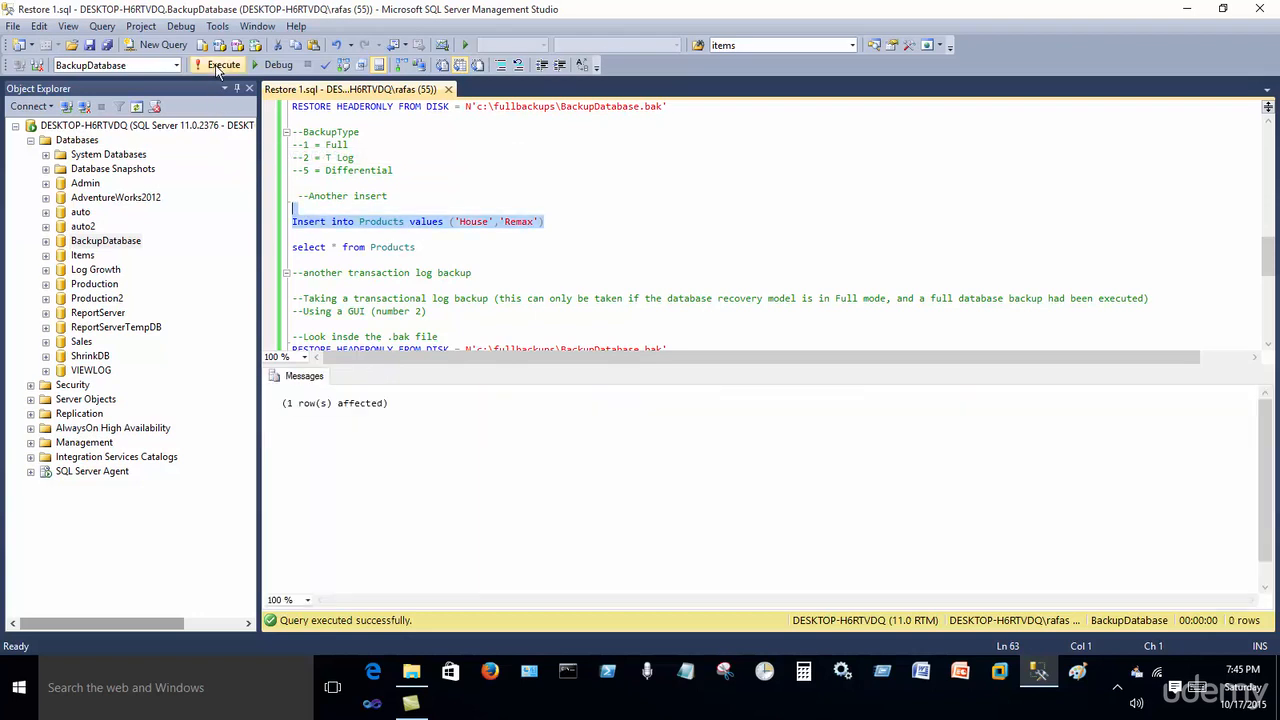
pyautogui.moveTo(418, 247); pyautogui.dragTo(288, 247)
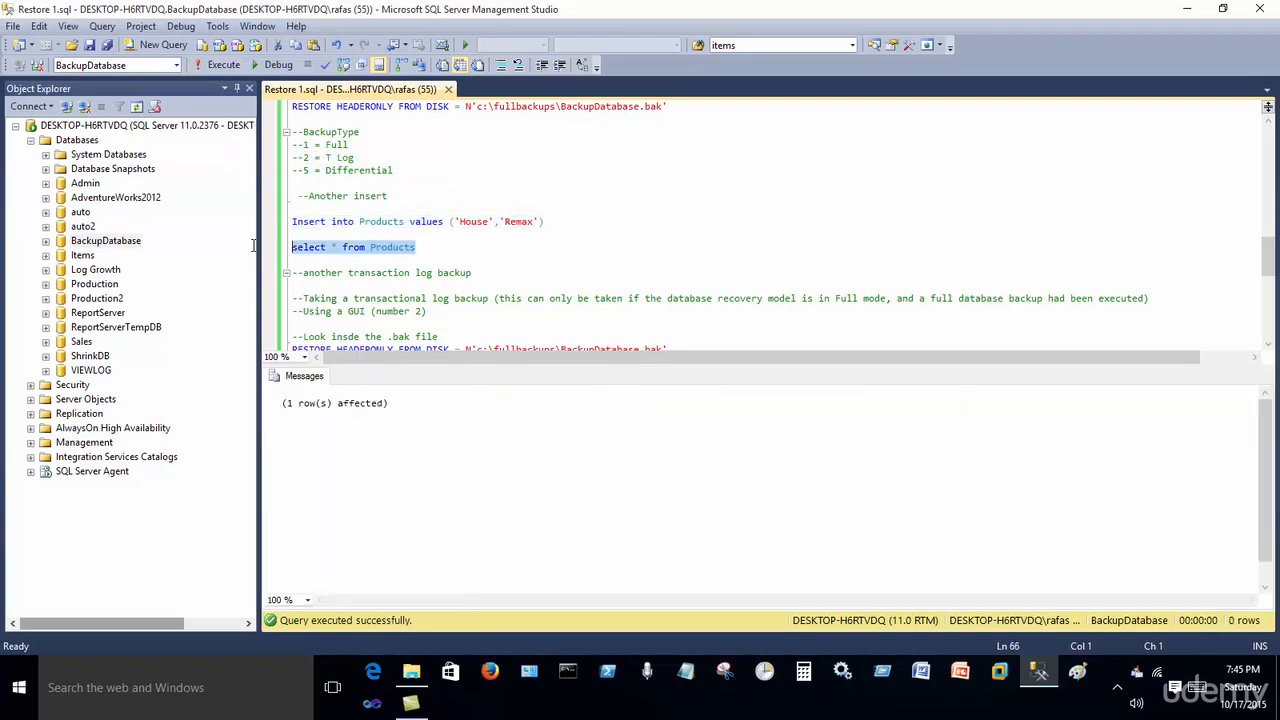
pyautogui.click(220, 64)
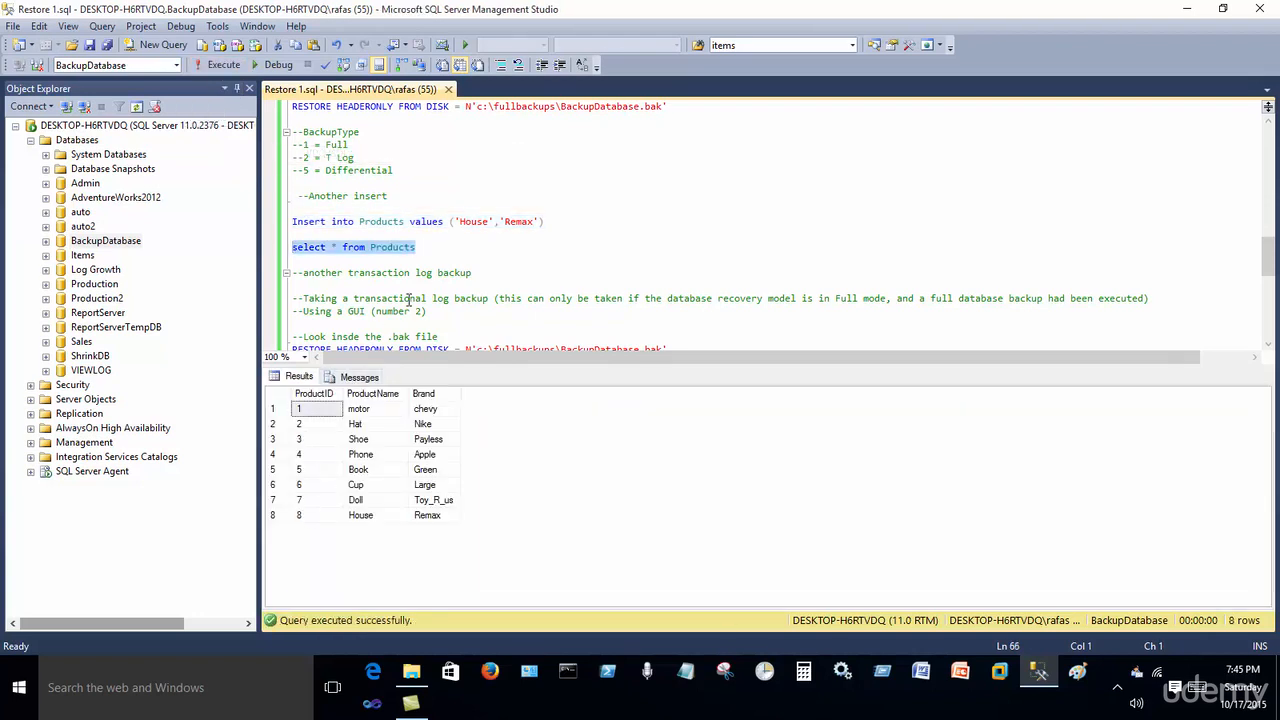
# Step: Take a second Transaction Log backup of BackupDatabase to the same file, C:\FullBackups\backupdatabase.bak
pyautogui.click(494, 272)
pyautogui.scroll(-1, 480, 280)
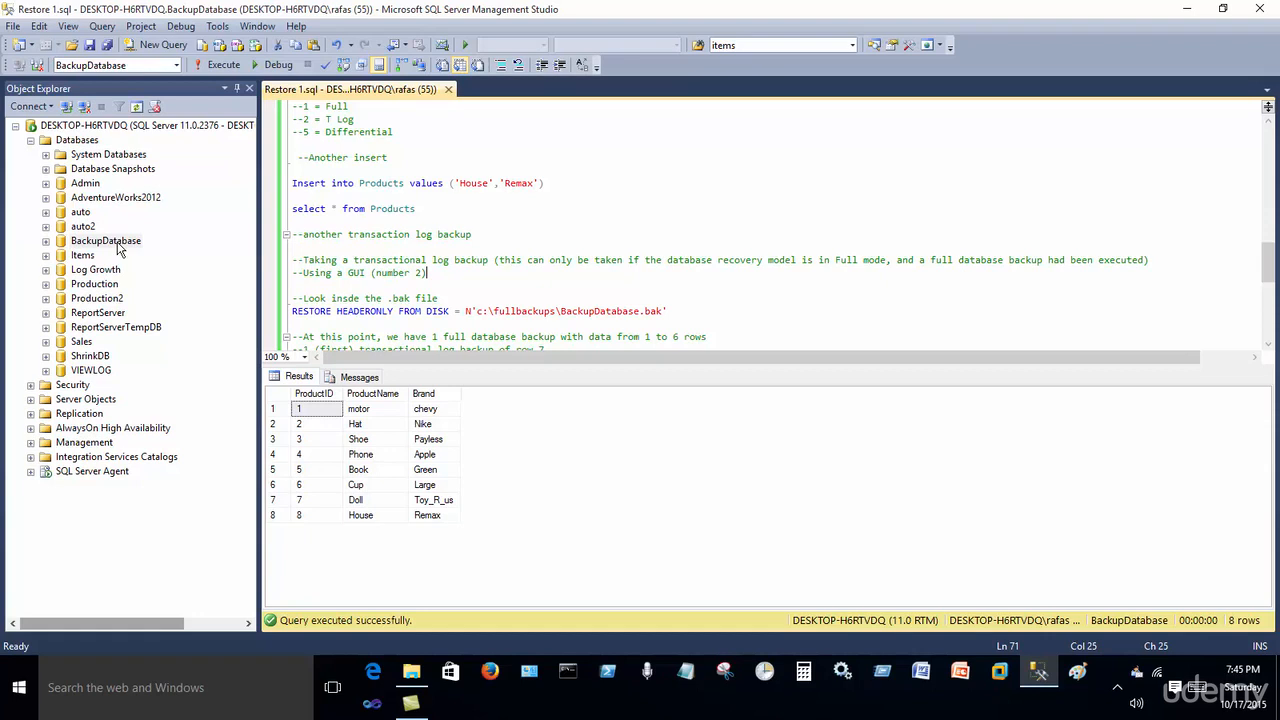
pyautogui.rightClick(119, 249)
pyautogui.moveTo(224, 308)
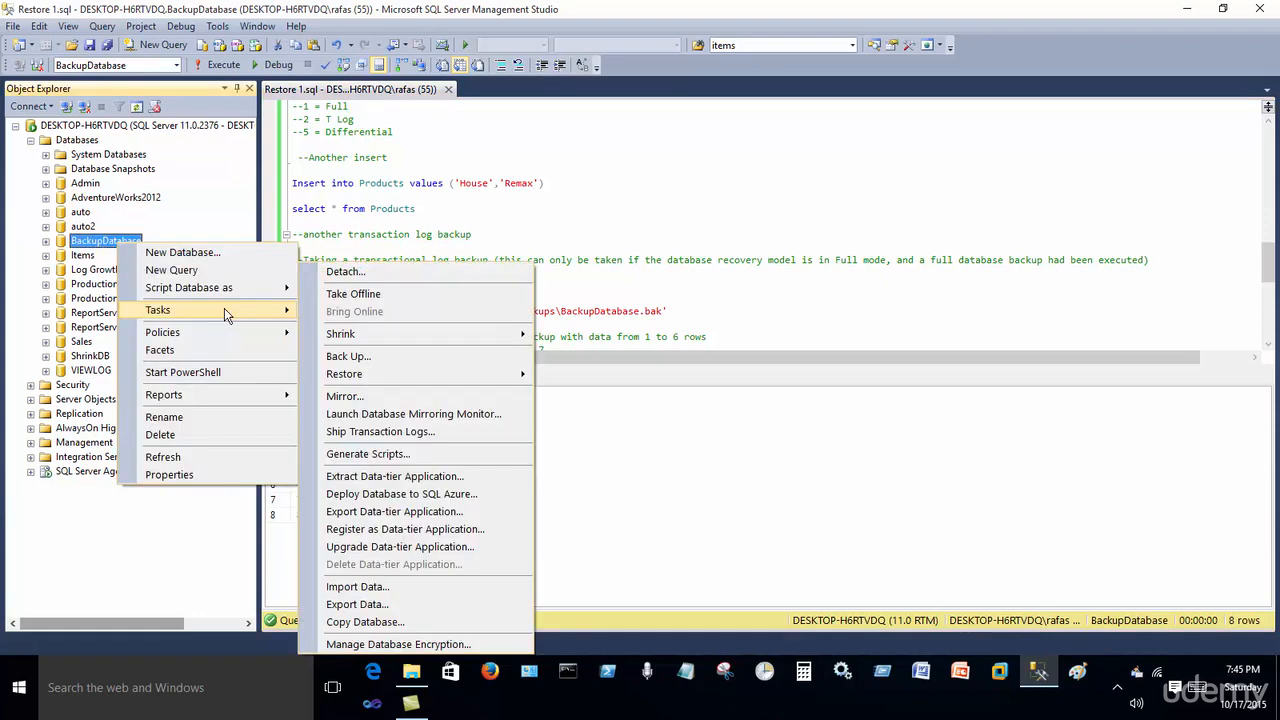
pyautogui.click(381, 356)
pyautogui.click(400, 123)
pyautogui.click(414, 158)
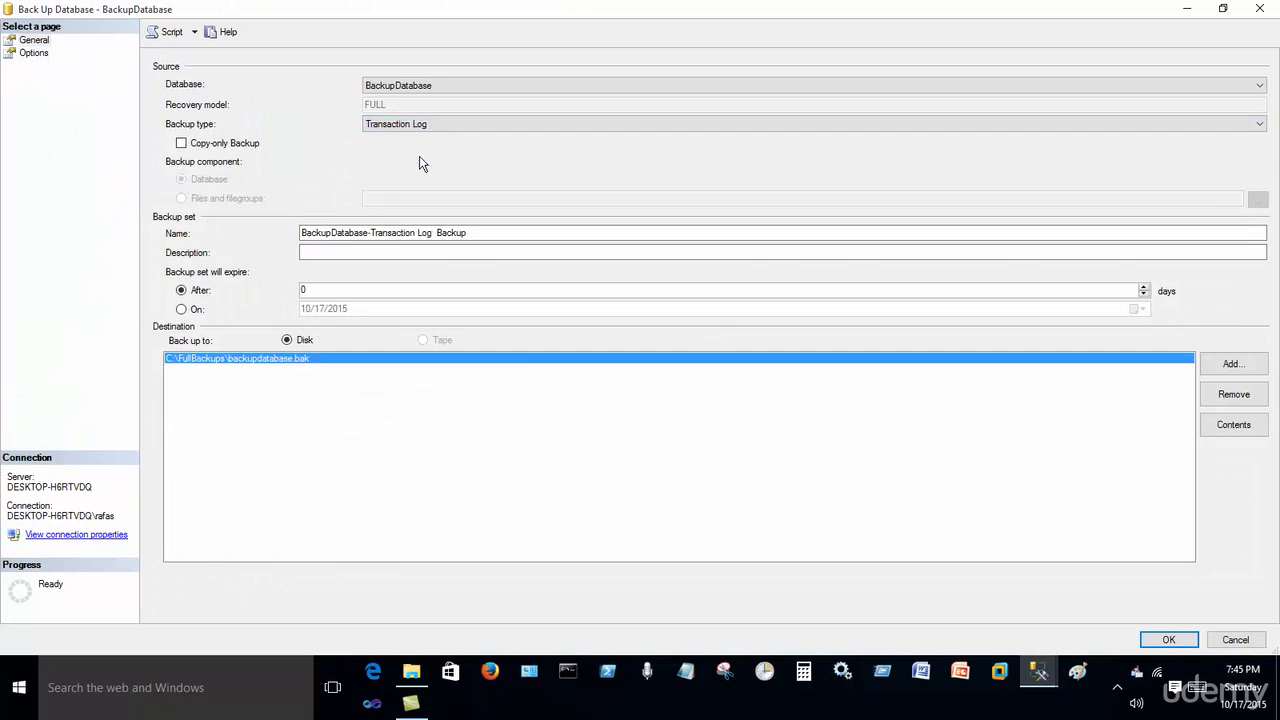
pyautogui.click(1155, 636)
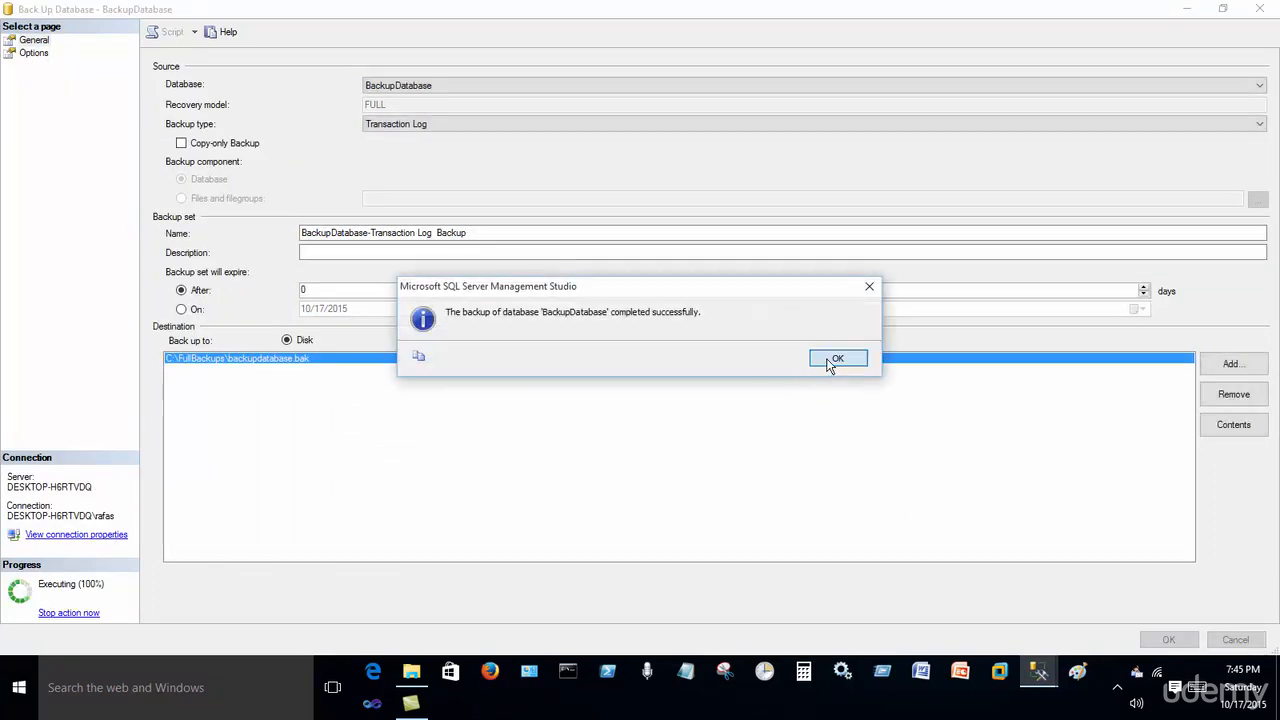
pyautogui.click(831, 360)
# Step: Read the header of c:\fullbackups\BackupDatabase.bak after the second log backup and compare the BackupType of each backup set
pyautogui.click(483, 288)
pyautogui.scroll(-3, 483, 291)
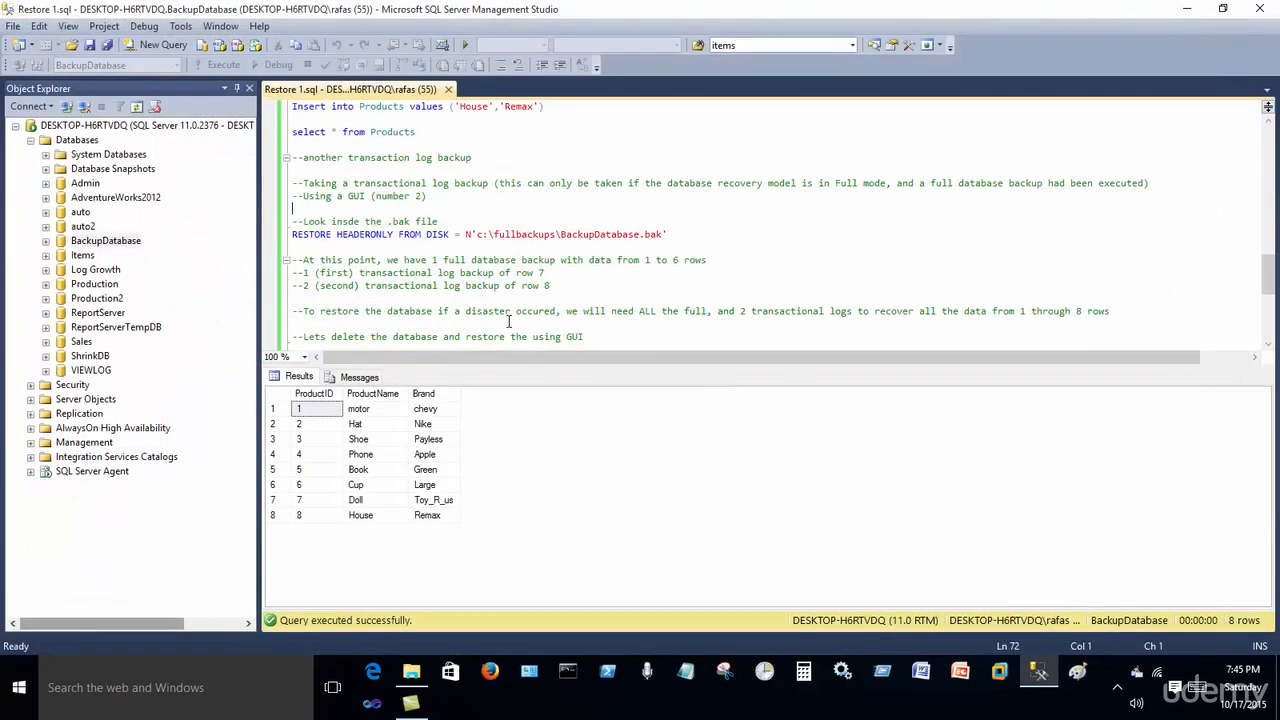
pyautogui.moveTo(668, 235); pyautogui.dragTo(254, 230)
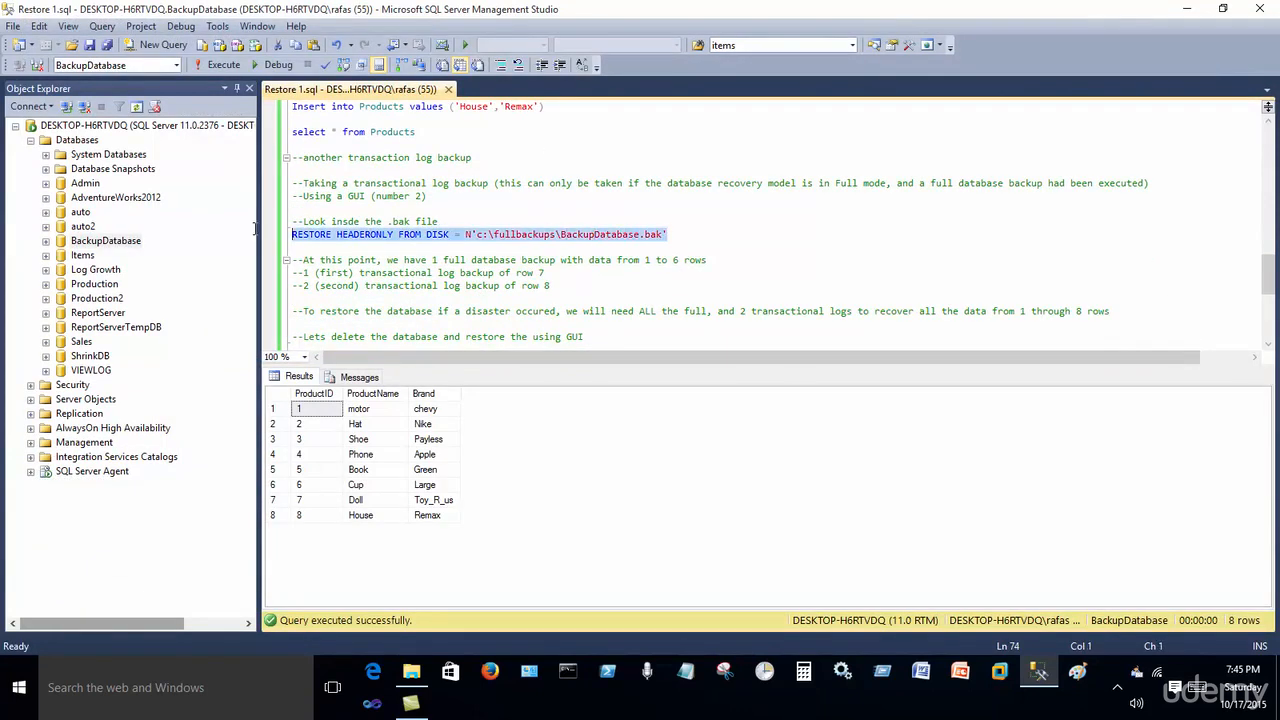
pyautogui.click(219, 68)
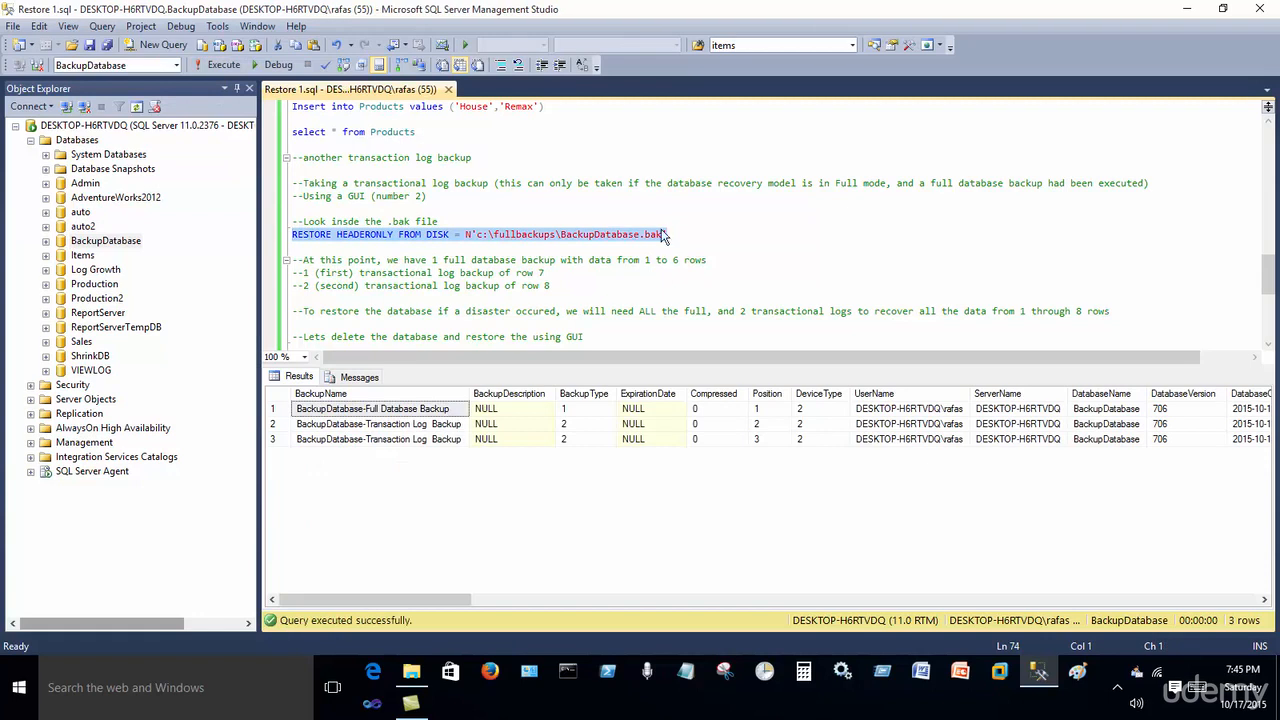
pyautogui.click(590, 410)
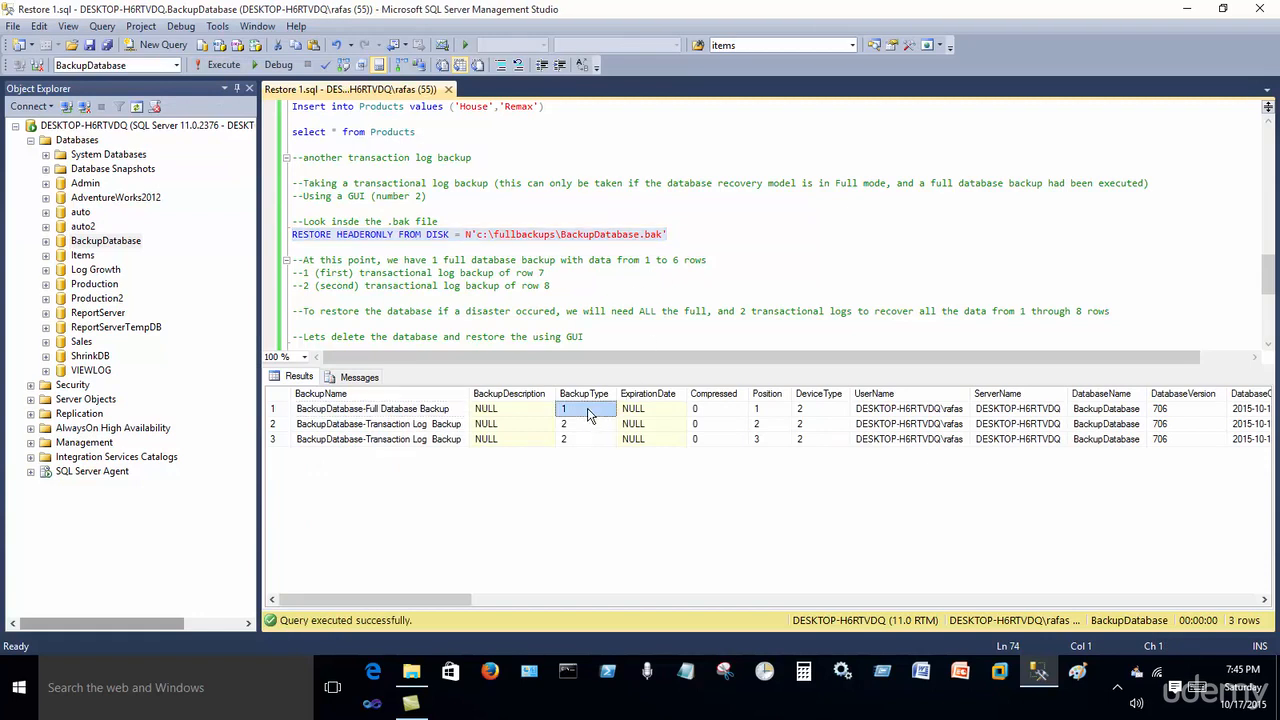
pyautogui.click(584, 426)
pyautogui.click(578, 442)
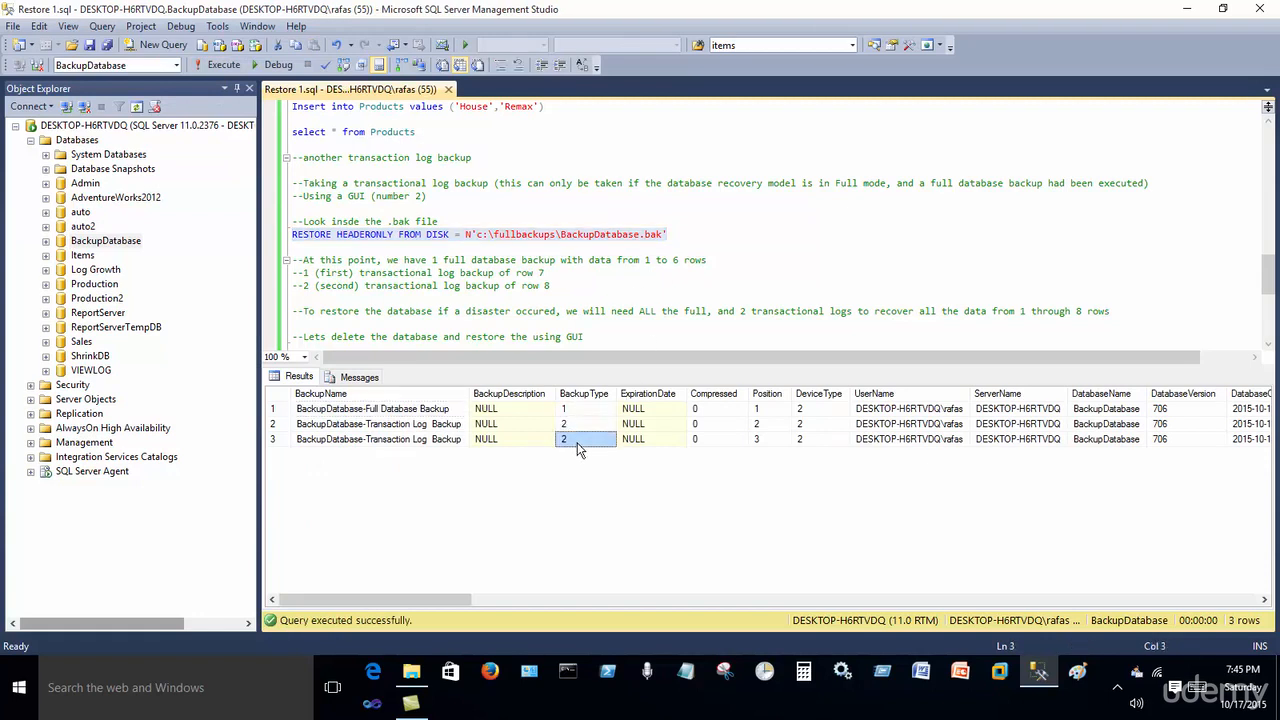
# Step: Match the script's comments on the full backup and the two log backups with the corresponding rows in the header results
pyautogui.click(568, 286)
pyautogui.scroll(-1, 567, 285)
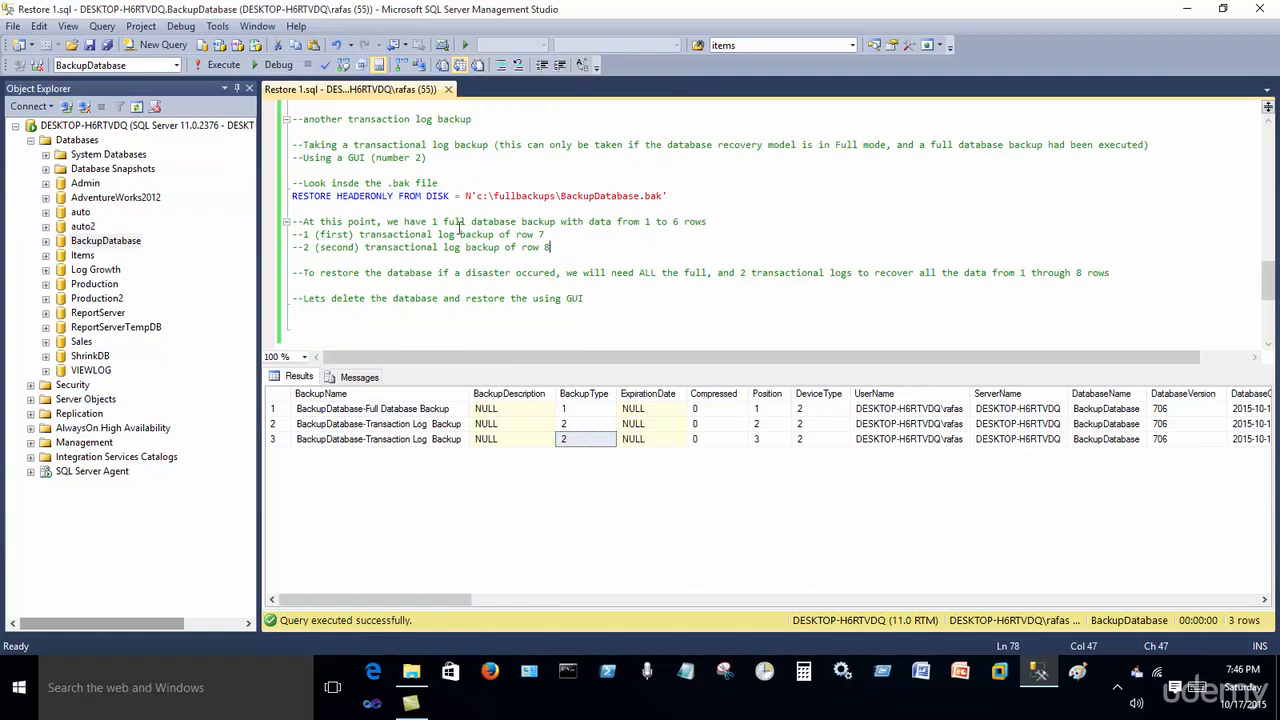
pyautogui.moveTo(434, 222); pyautogui.dragTo(497, 222)
pyautogui.moveTo(584, 409)
pyautogui.mouseDown()
pyautogui.moveTo(586, 440)
pyautogui.moveTo(590, 414)
pyautogui.mouseUp()
pyautogui.click(609, 244)
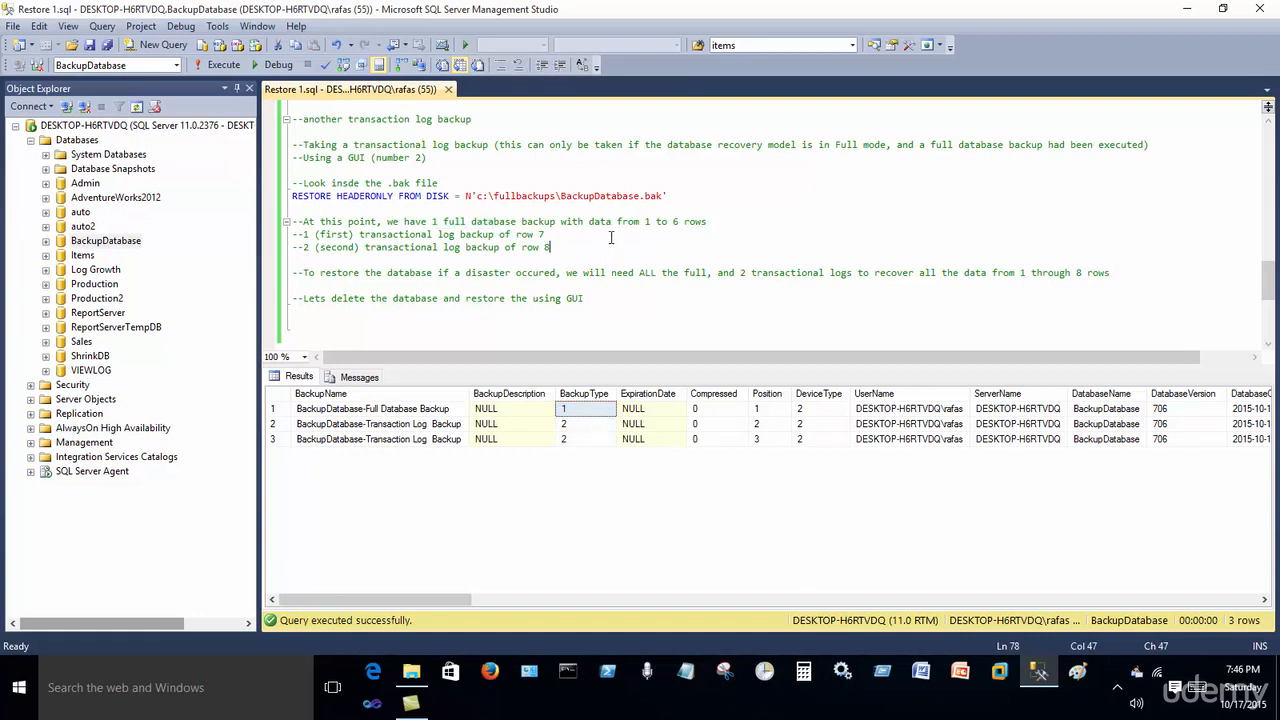
pyautogui.click(584, 424)
pyautogui.click(585, 440)
pyautogui.click(584, 424)
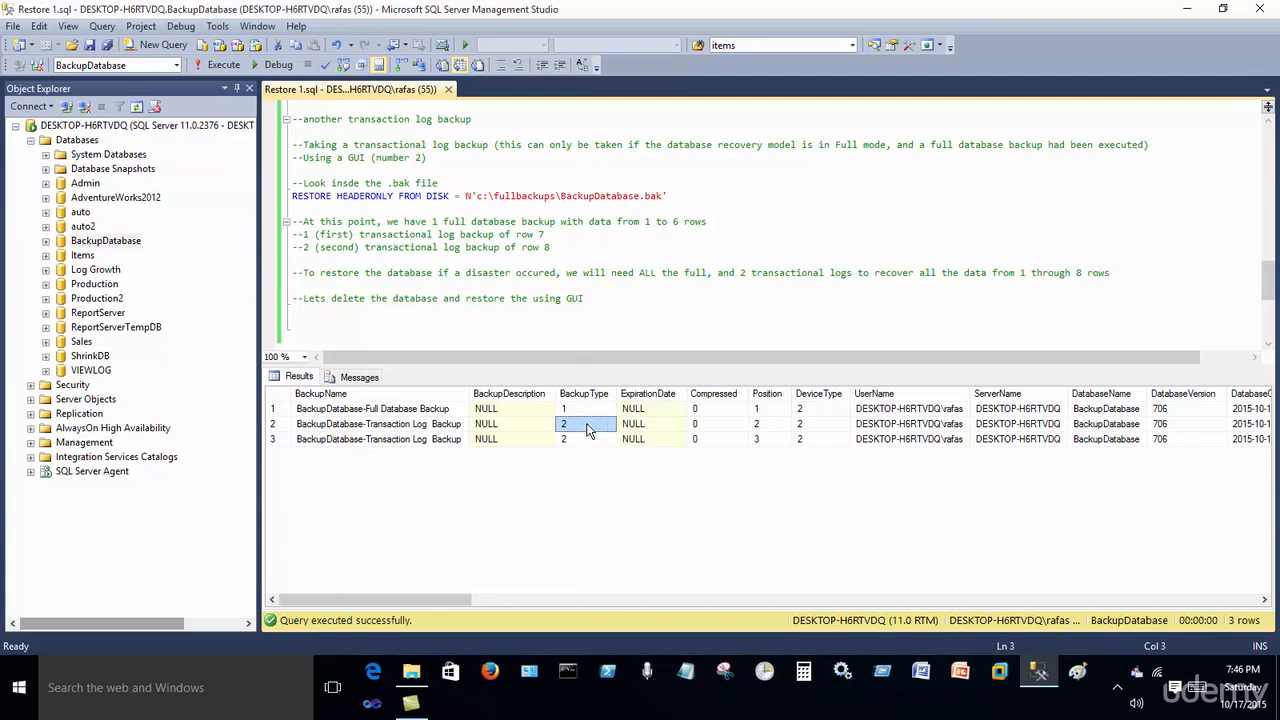
pyautogui.moveTo(548, 236); pyautogui.dragTo(304, 234)
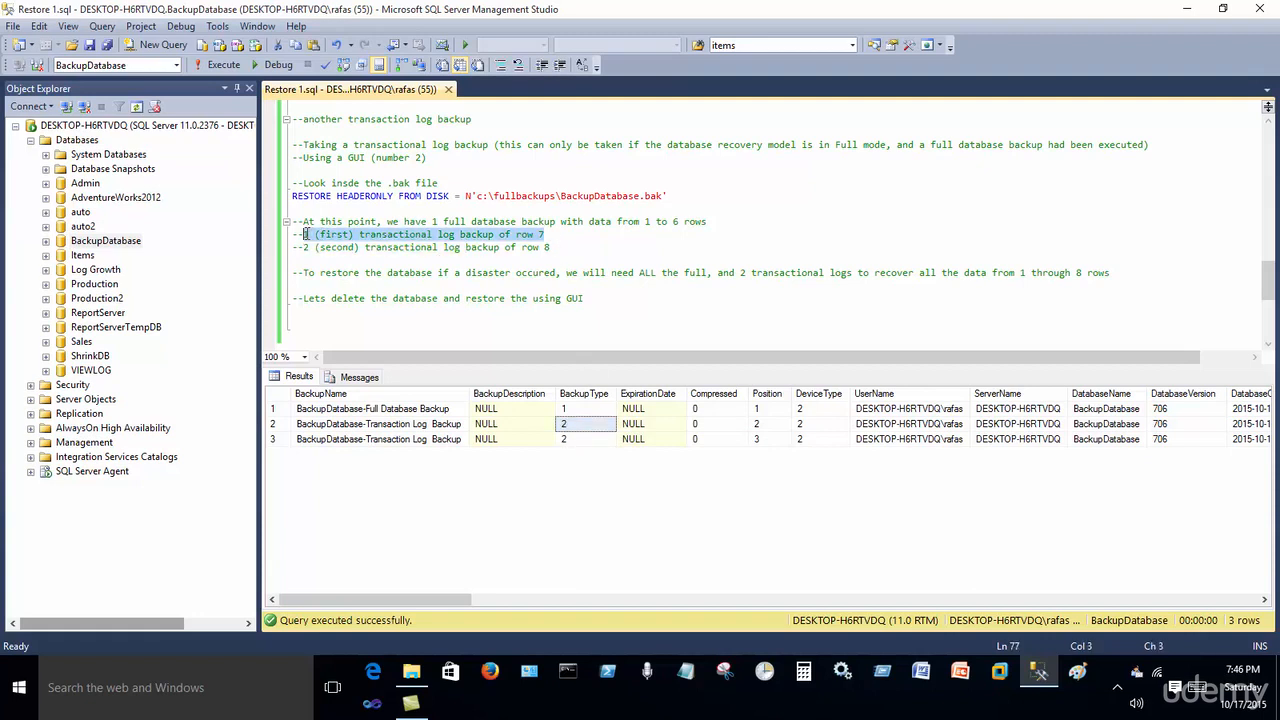
pyautogui.click(585, 440)
pyautogui.moveTo(550, 247); pyautogui.dragTo(303, 247)
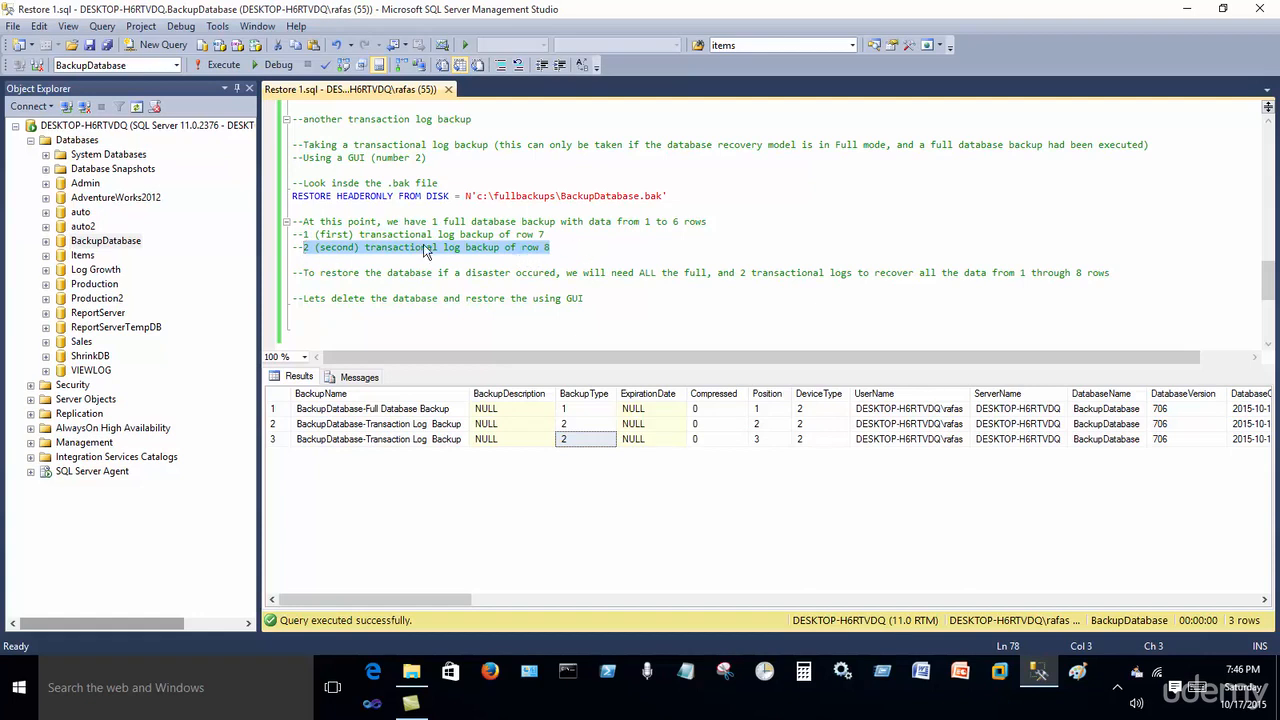
# Step: Review the script's note on deleting and restoring the database, and check the full backup's BackupType in the results
pyautogui.click(551, 316)
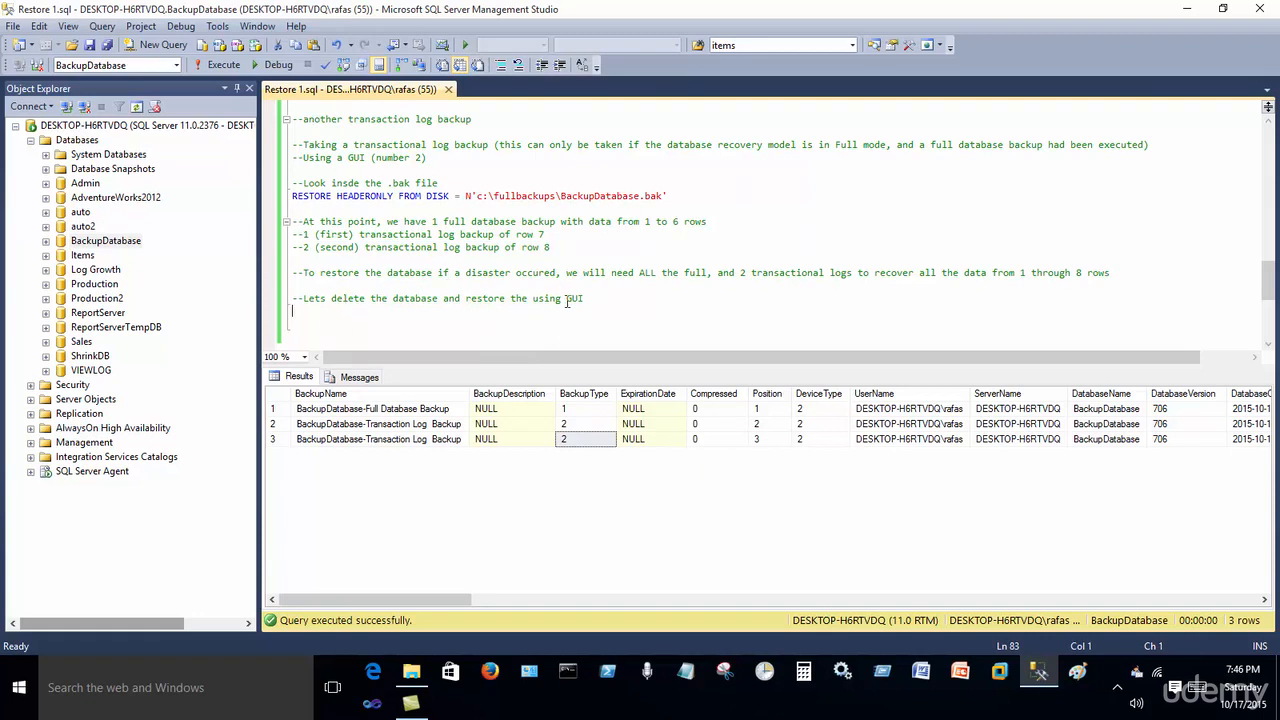
pyautogui.click(586, 396)
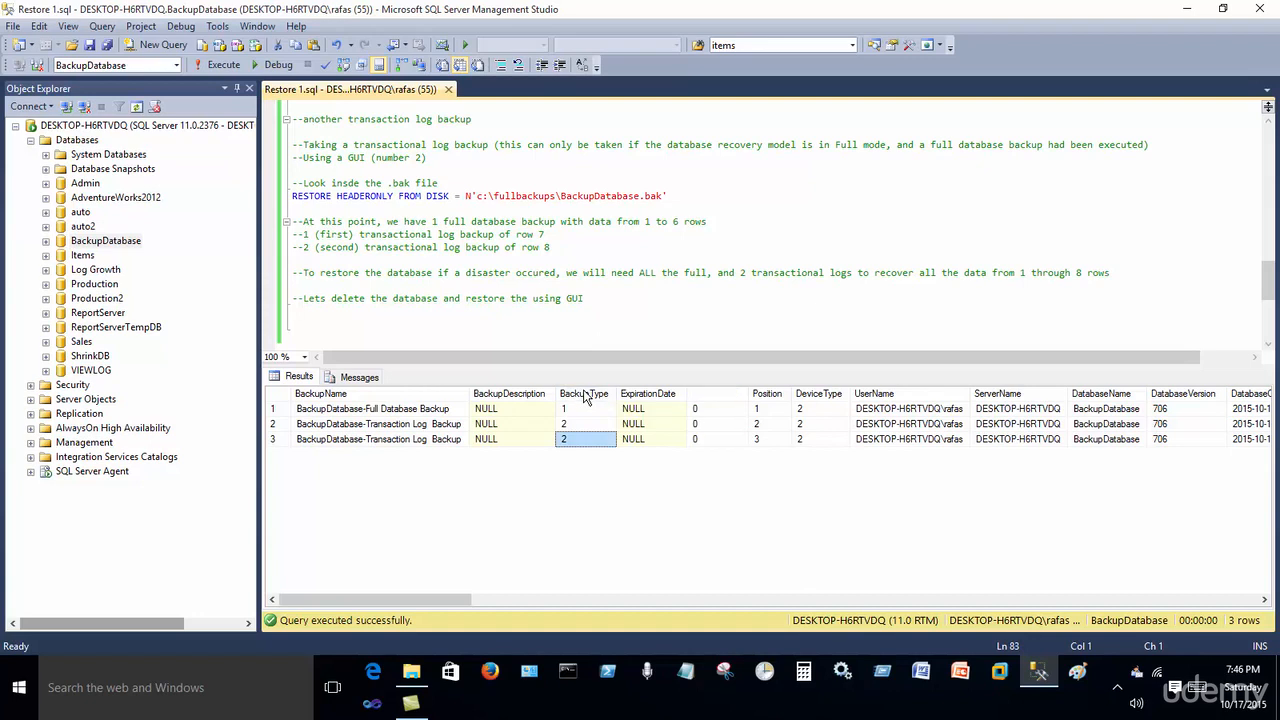
pyautogui.click(572, 411)
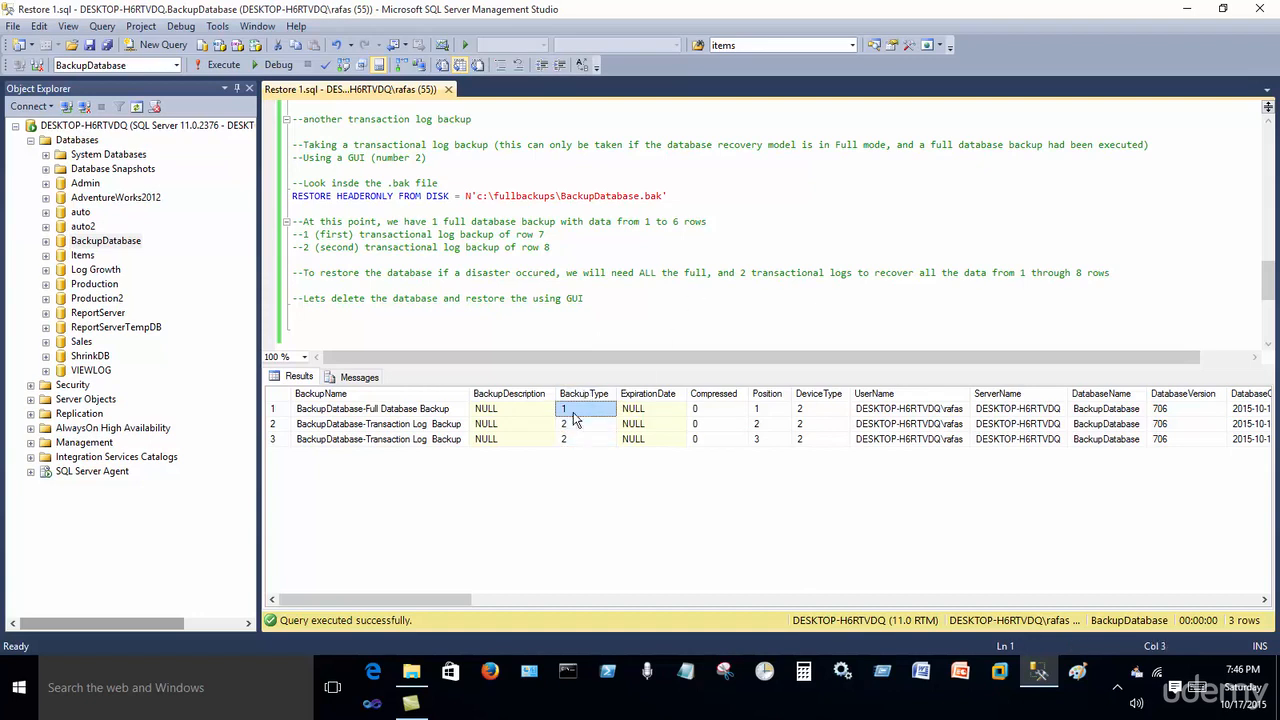
# Step: Compare the BackupType of the full and two log backups with the script's notes on recovering rows 1 through 8 and restoring the database
pyautogui.click(578, 425)
pyautogui.click(578, 440)
pyautogui.click(579, 429)
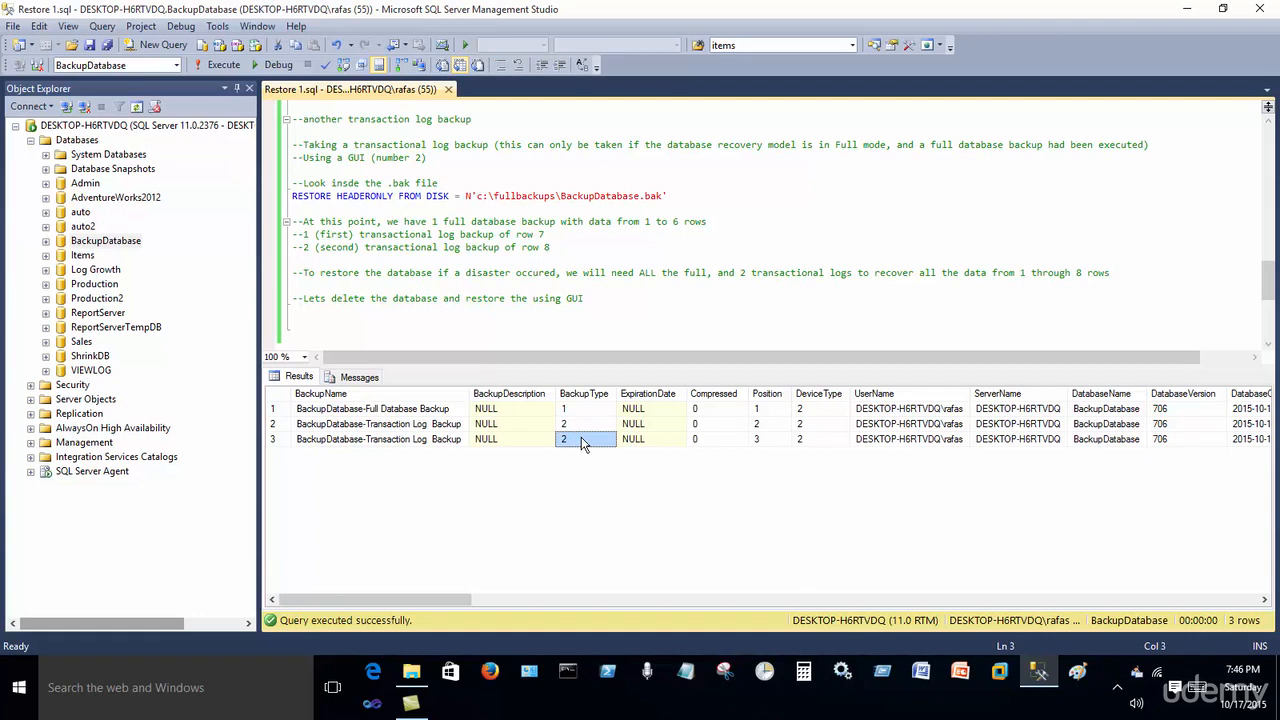
pyautogui.press('Up')
pyautogui.click(585, 440)
pyautogui.click(584, 425)
pyautogui.click(585, 440)
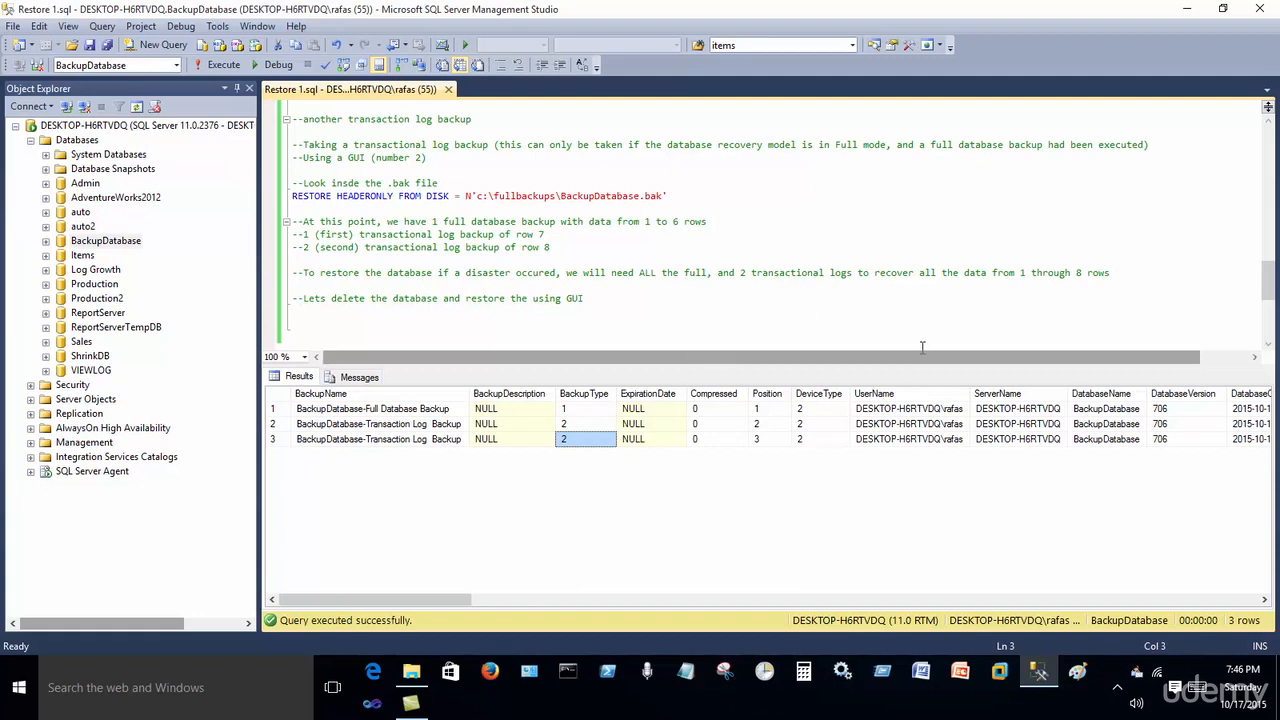
pyautogui.moveTo(1018, 272); pyautogui.dragTo(1110, 273)
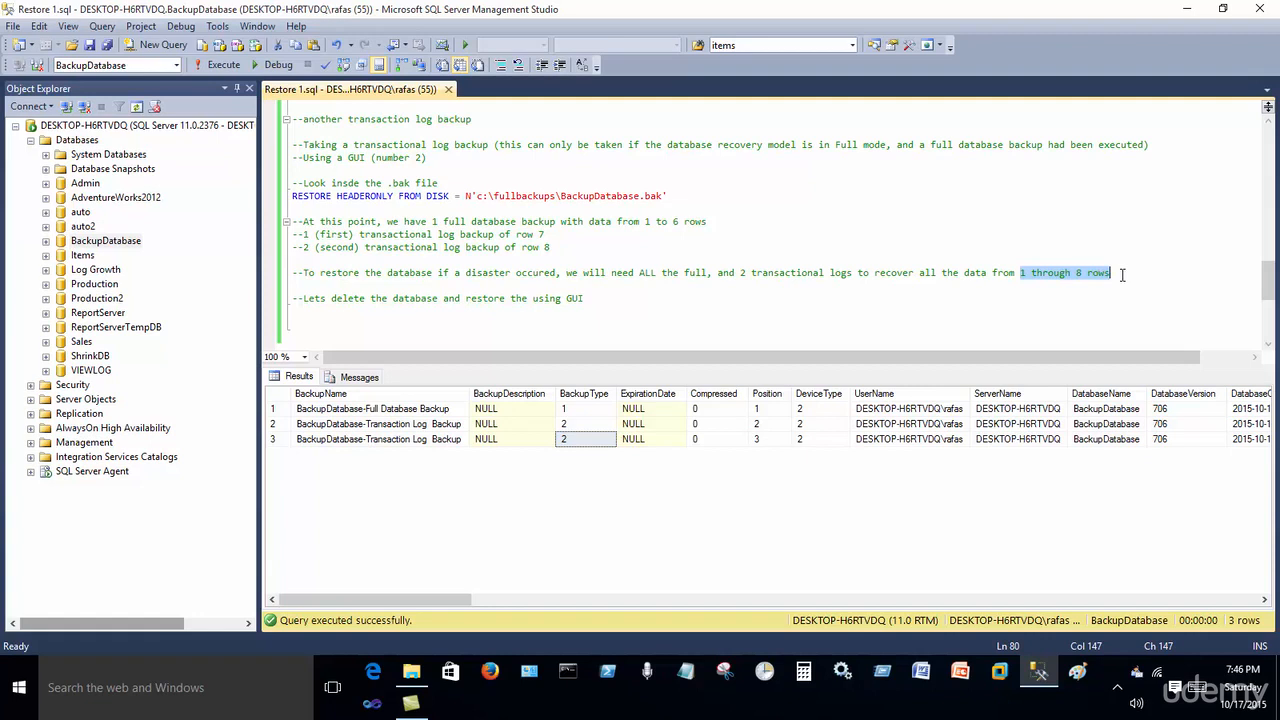
pyautogui.click(577, 396)
pyautogui.click(592, 300)
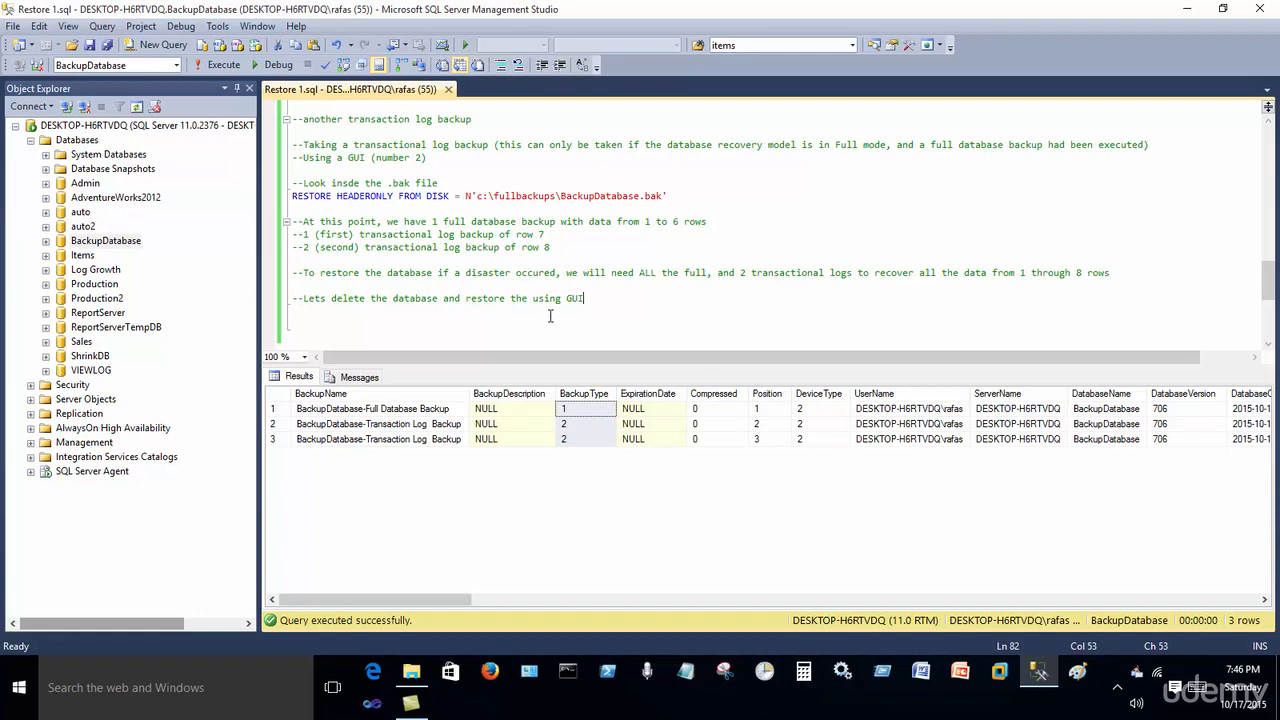
# Step: Delete BackupDatabase along with its backup and restore history, closing its existing connections
pyautogui.rightClick(97, 241)
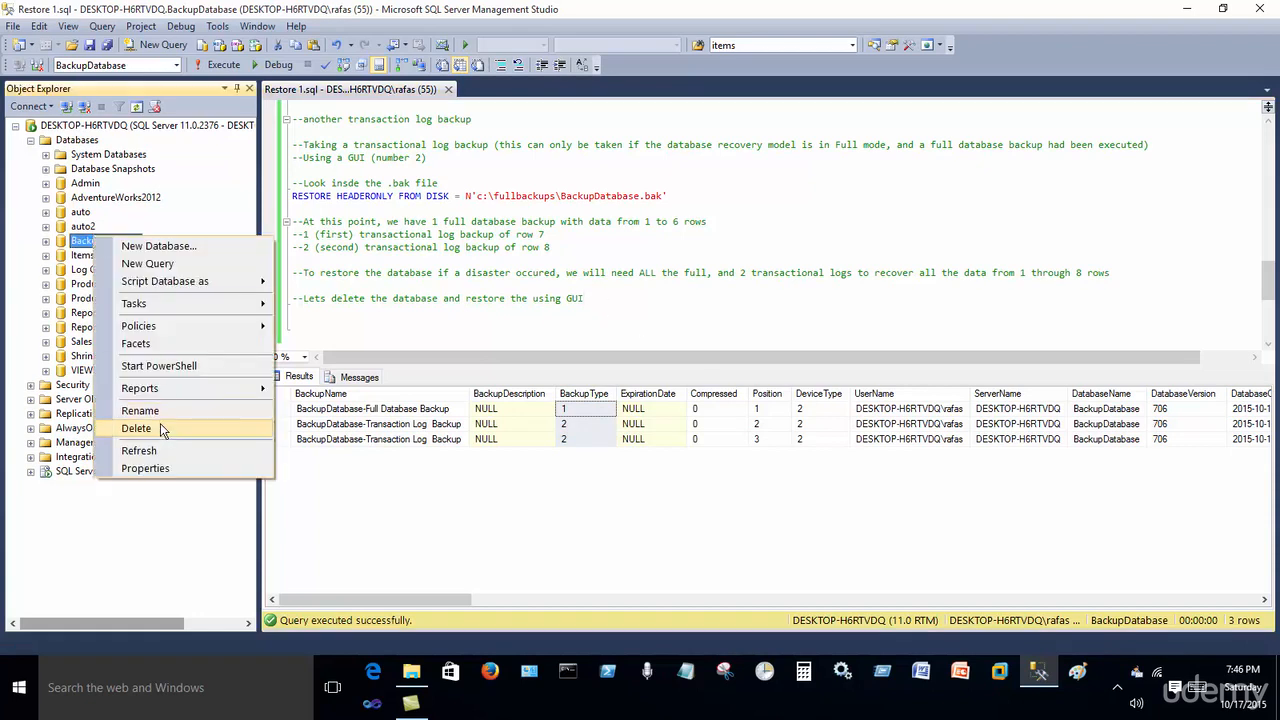
pyautogui.click(162, 428)
pyautogui.click(190, 605)
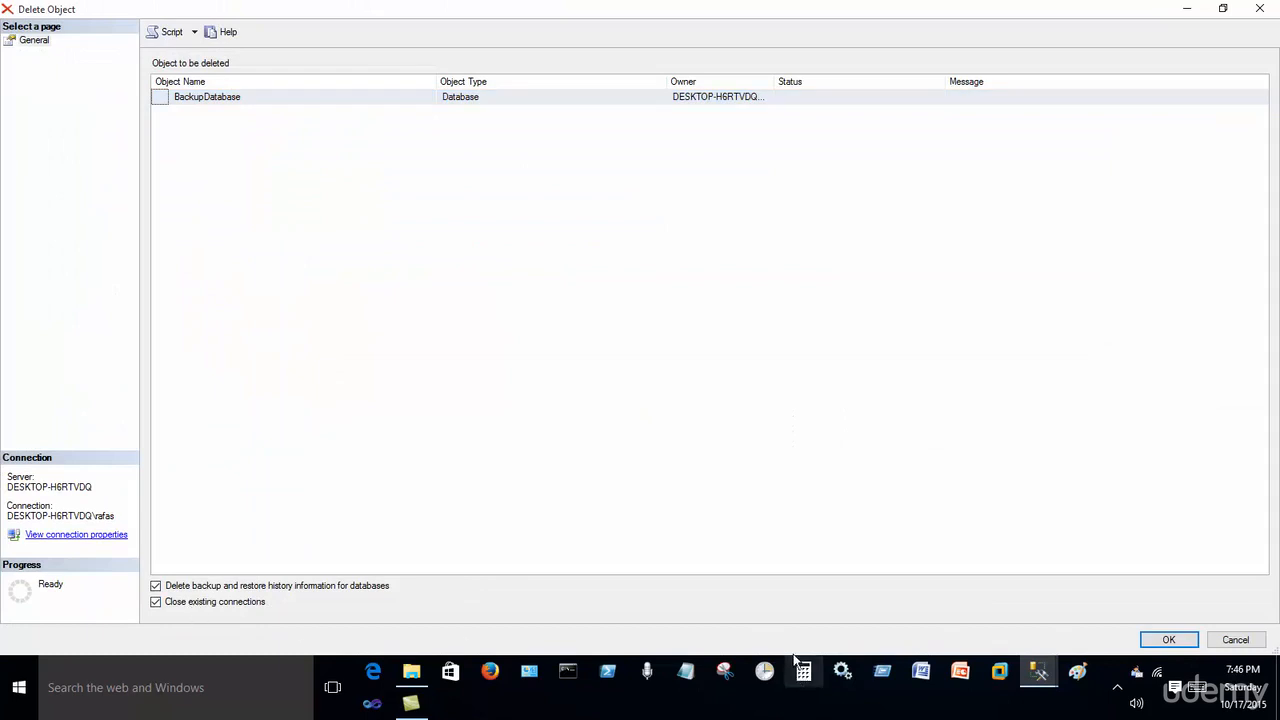
pyautogui.click(1178, 641)
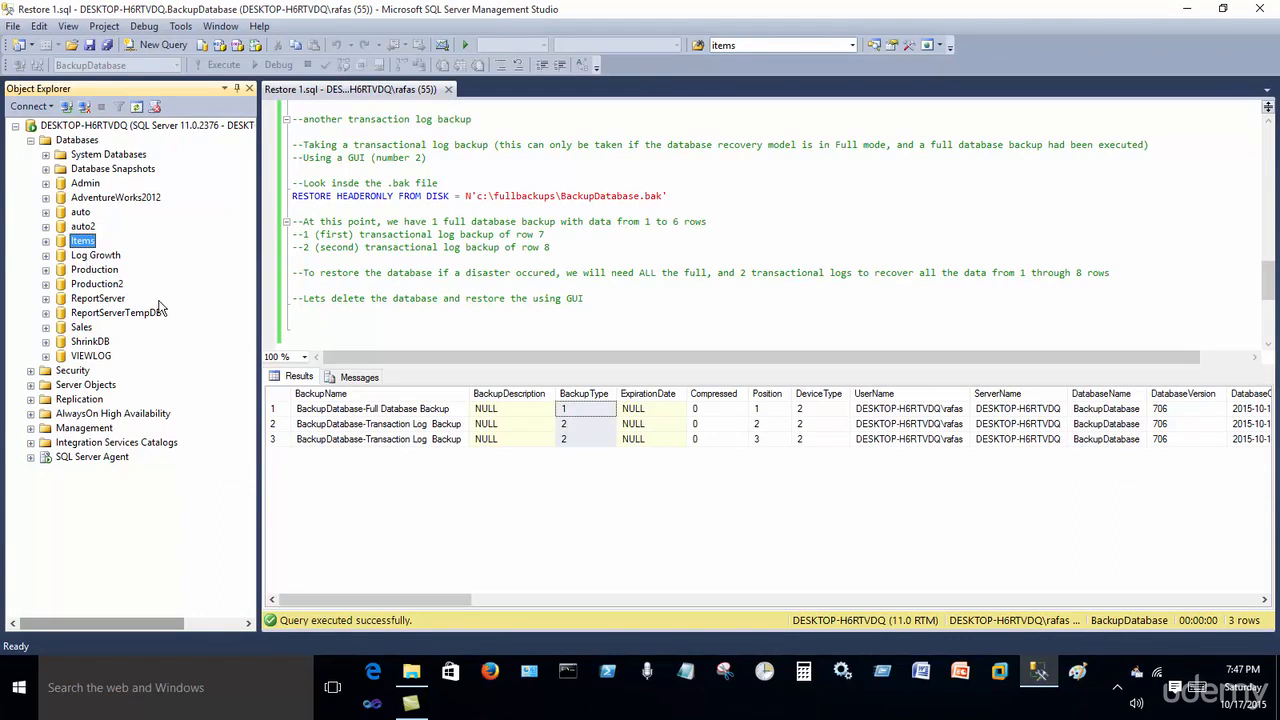
# Step: Check for backupdatabase.bak in the FullBackups folder in File Explorer, and return to SQL Server Management Studio
pyautogui.click(610, 308)
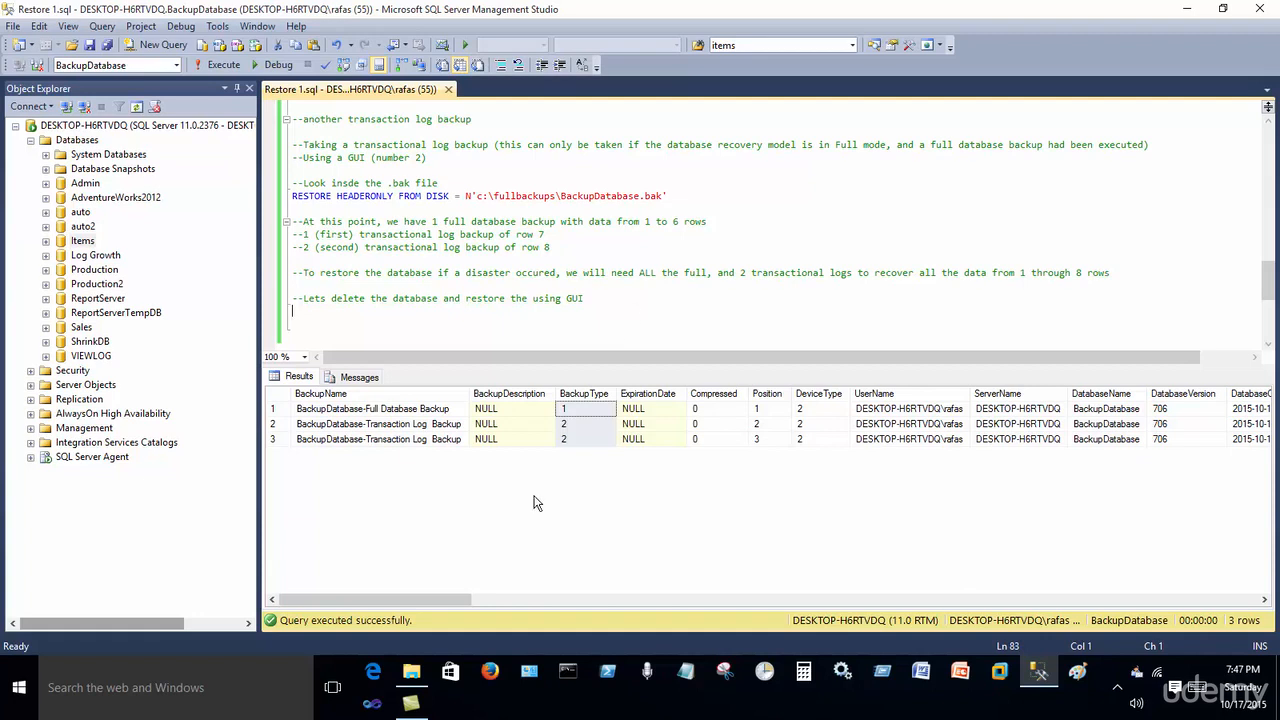
pyautogui.click(411, 674)
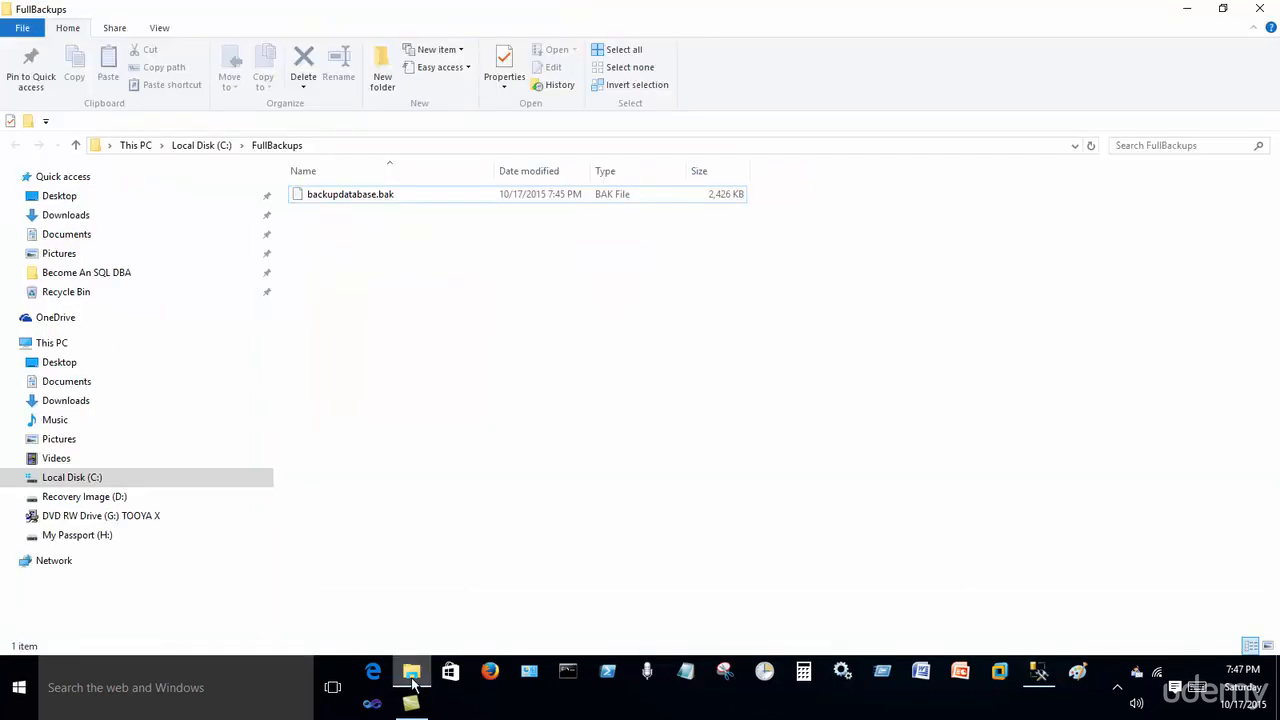
pyautogui.click(411, 676)
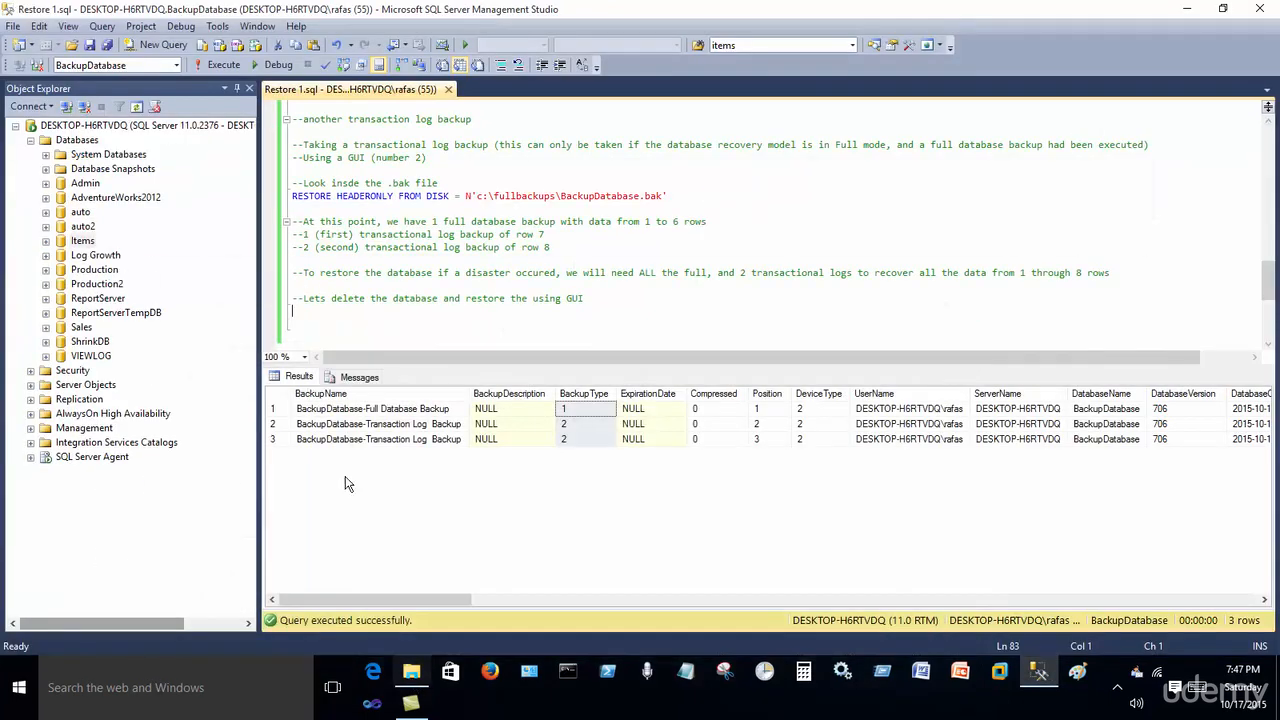
# Step: Start a database restore with a device as the source and open the backup device selection
pyautogui.rightClick(78, 142)
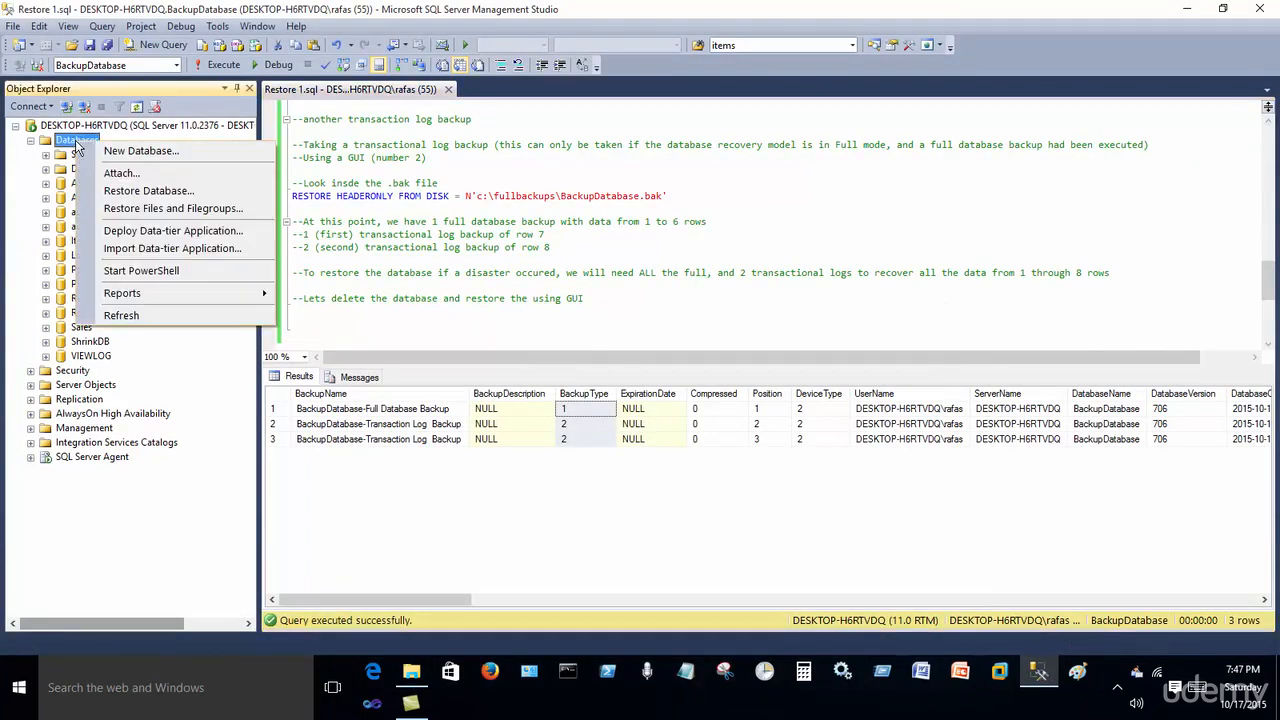
pyautogui.click(186, 194)
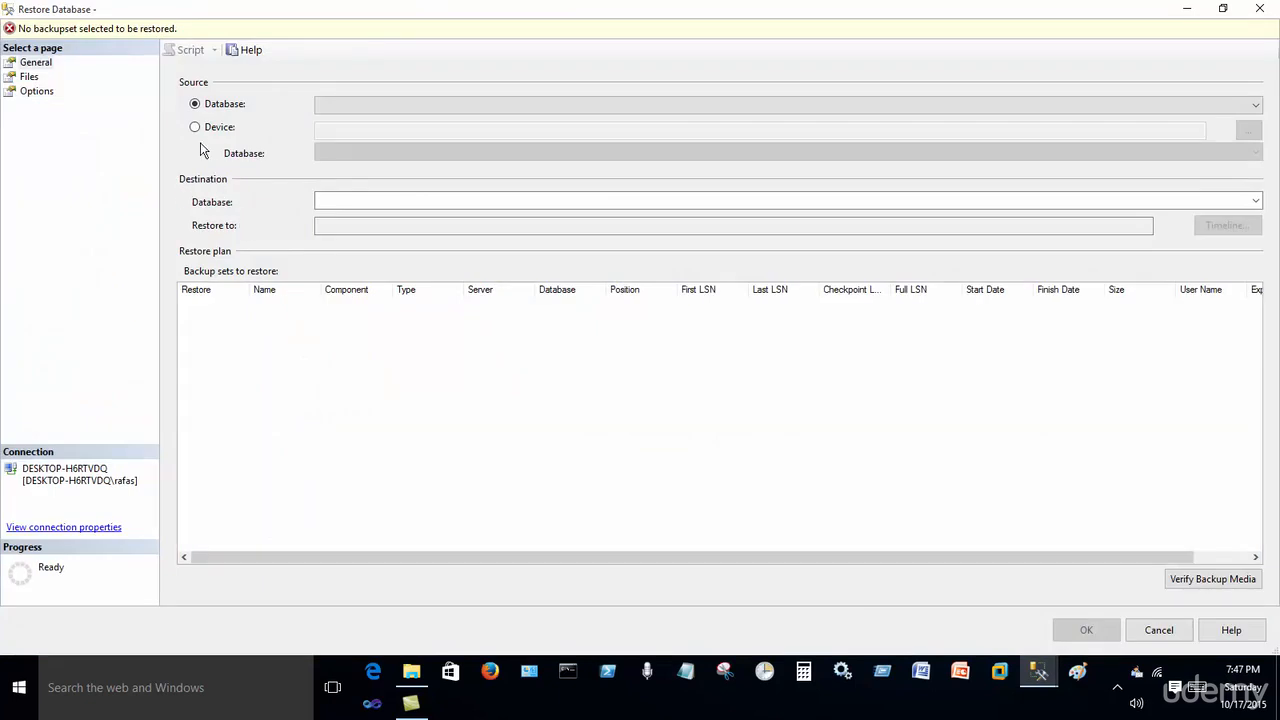
pyautogui.click(195, 127)
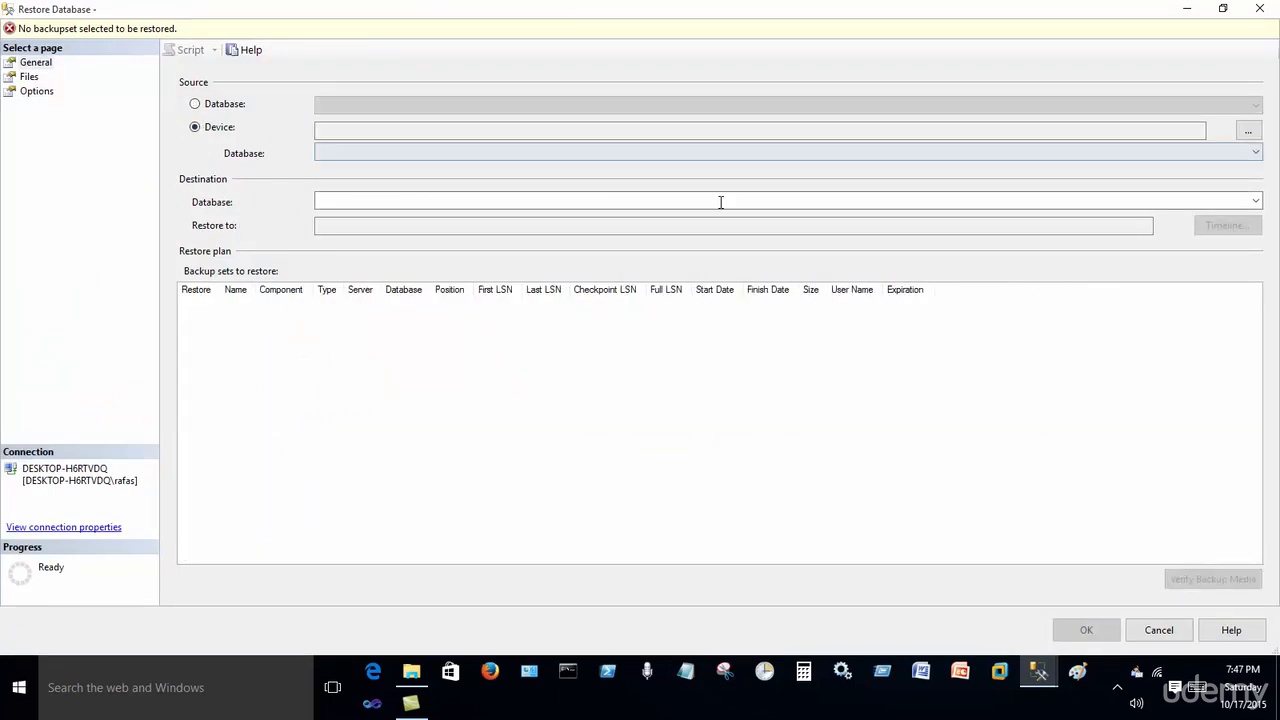
pyautogui.click(1248, 131)
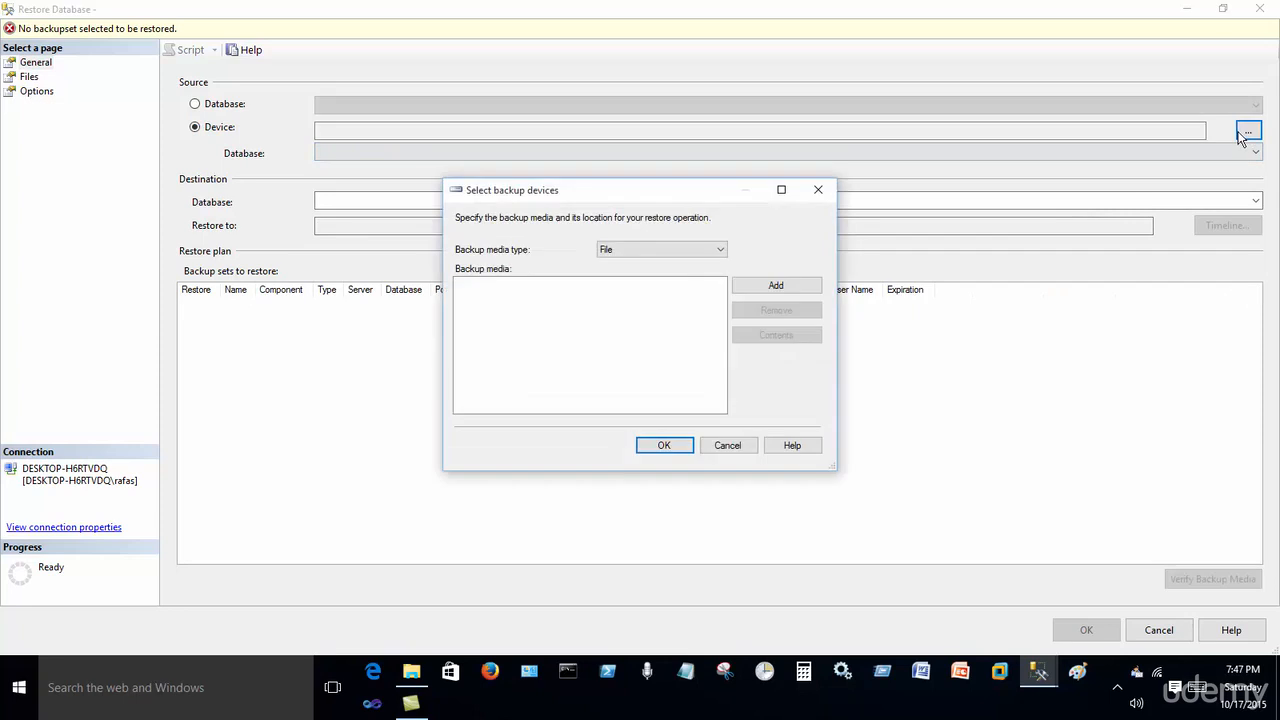
# Step: Add C:\FullBackups\backupdatabase.bak as the backup media for the restore
pyautogui.click(776, 285)
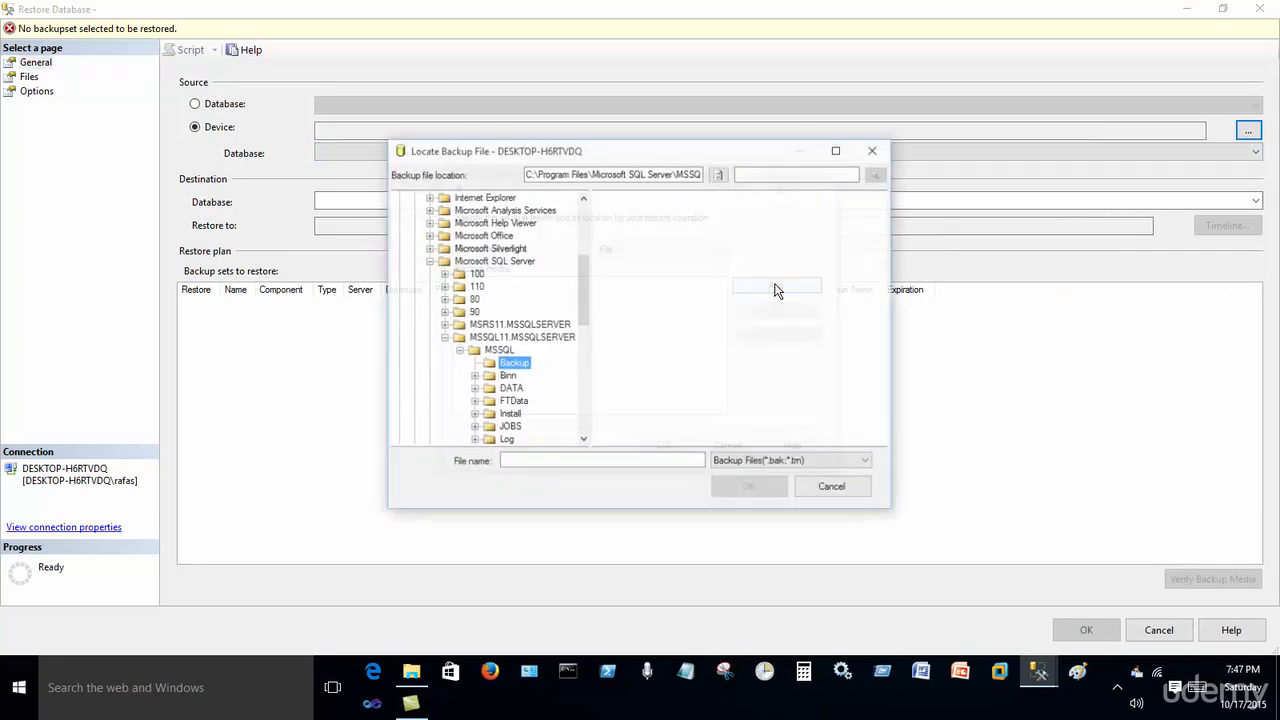
pyautogui.click(428, 261)
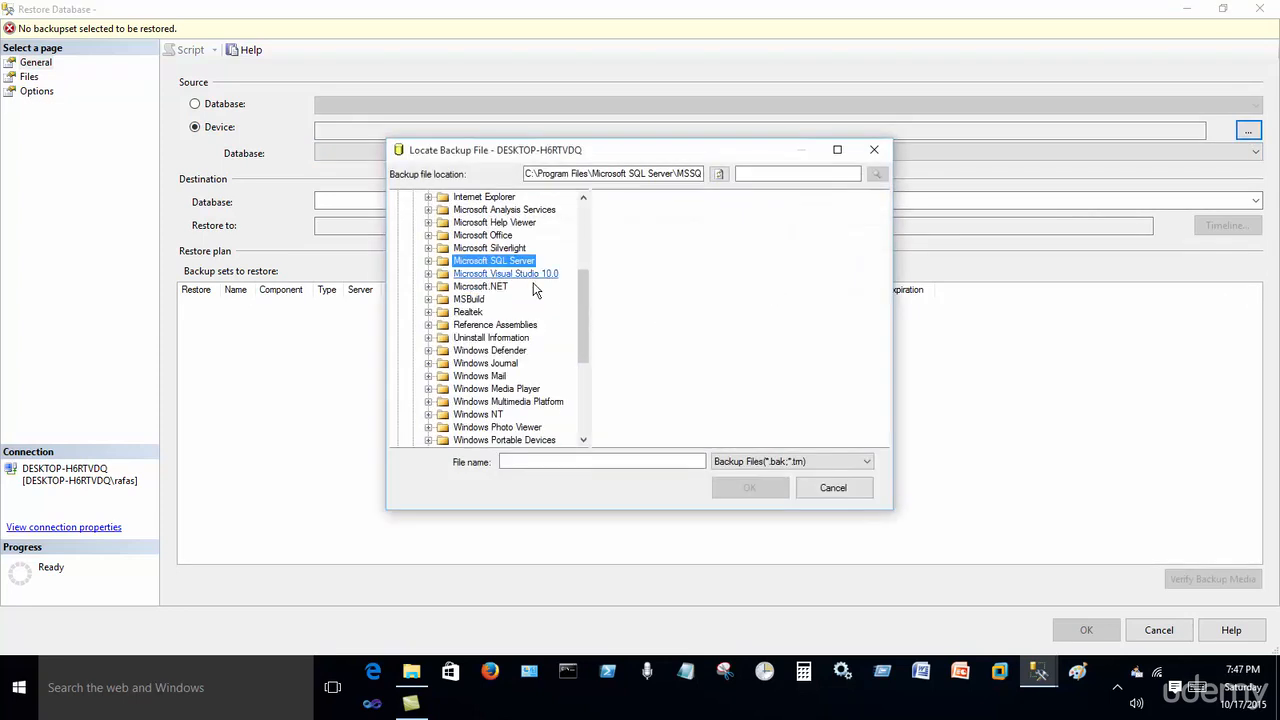
pyautogui.moveTo(583, 305); pyautogui.dragTo(592, 232)
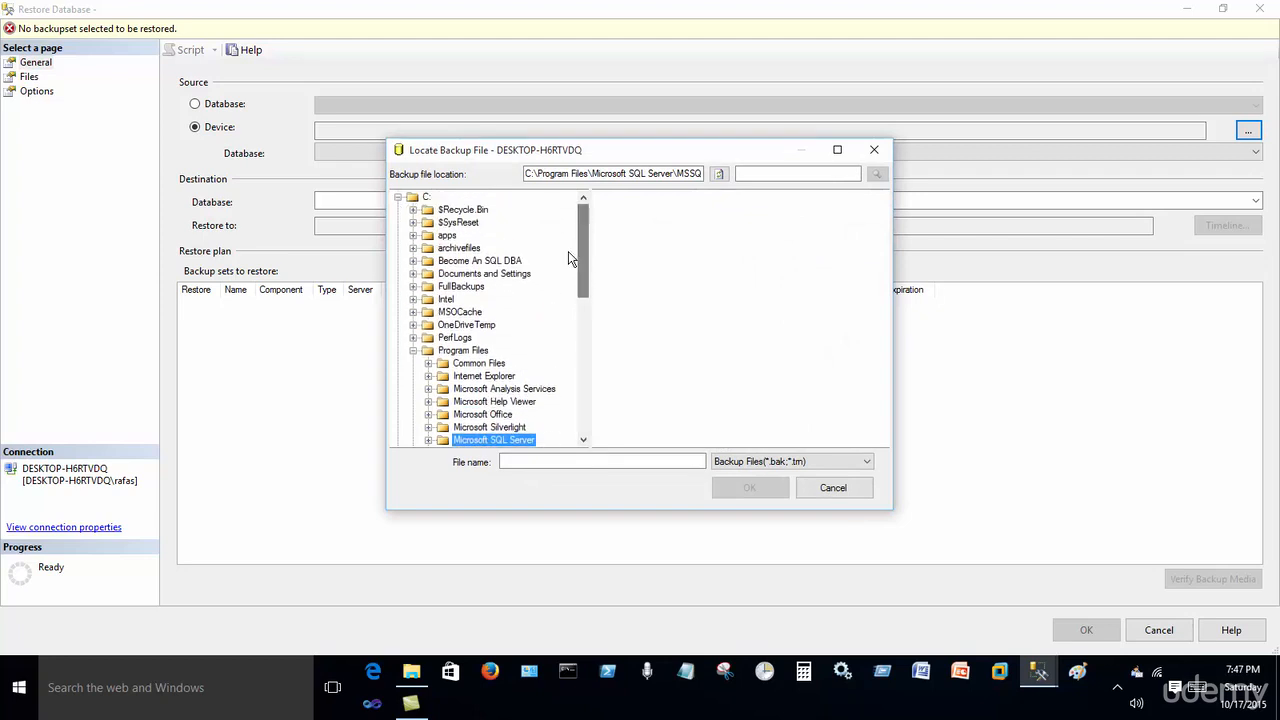
pyautogui.click(476, 290)
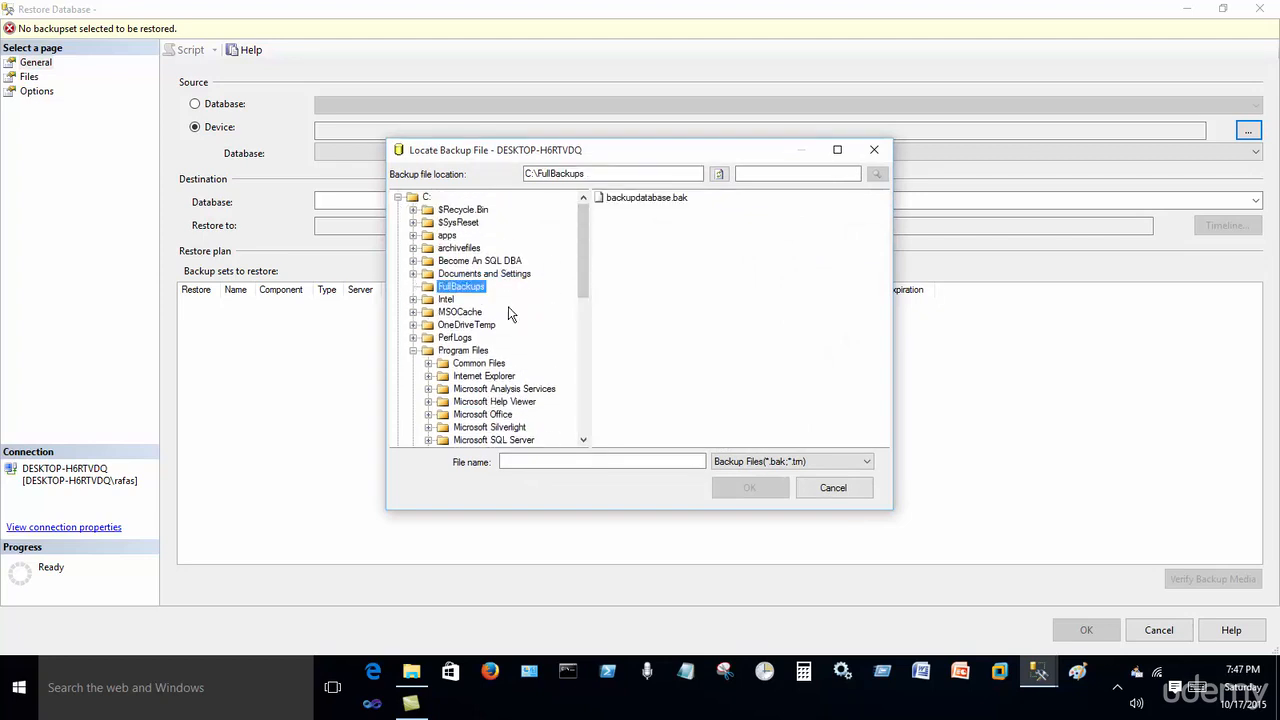
pyautogui.click(651, 199)
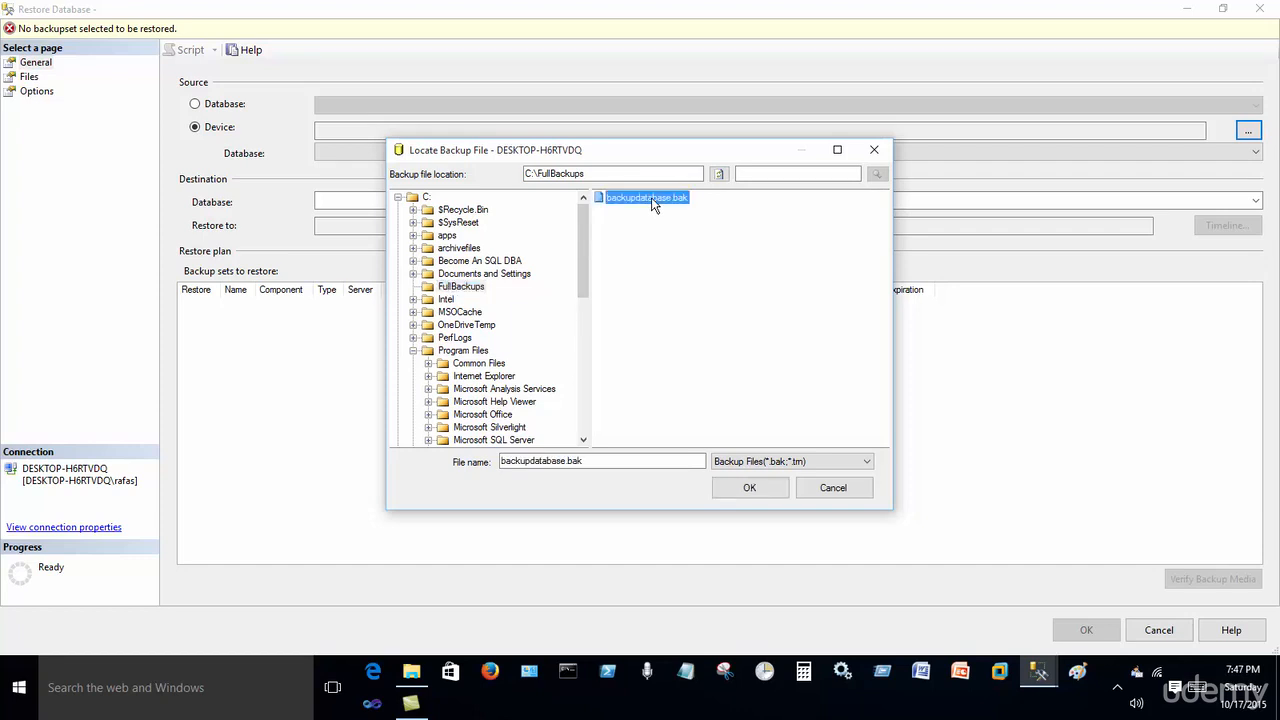
pyautogui.click(758, 487)
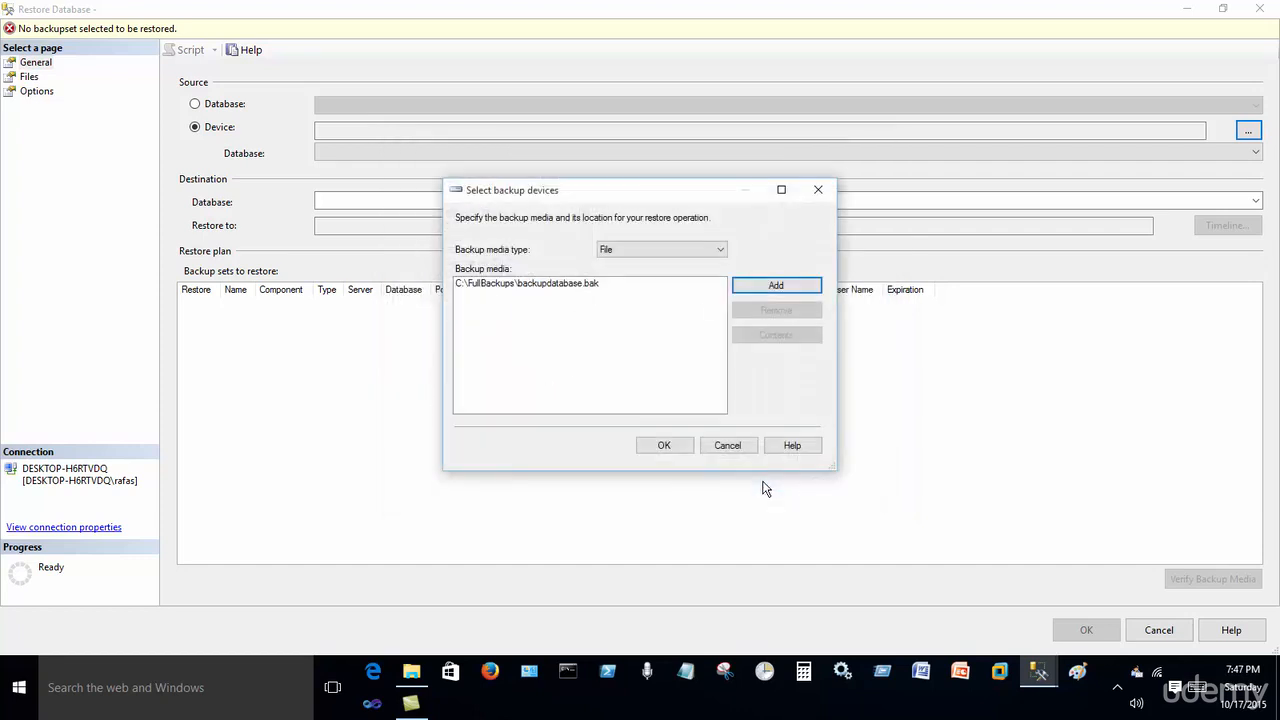
pyautogui.click(680, 450)
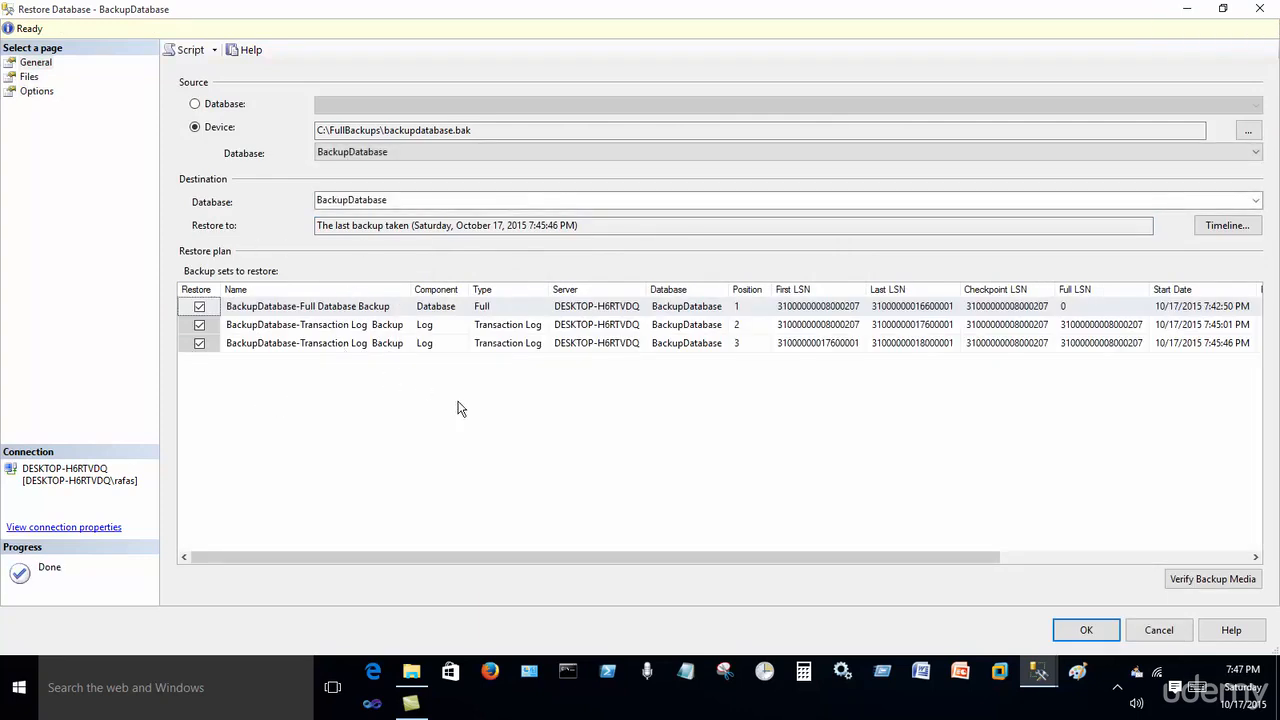
# Step: Restore BackupDatabase from the full backup and both transaction log backup sets
pyautogui.click(1075, 633)
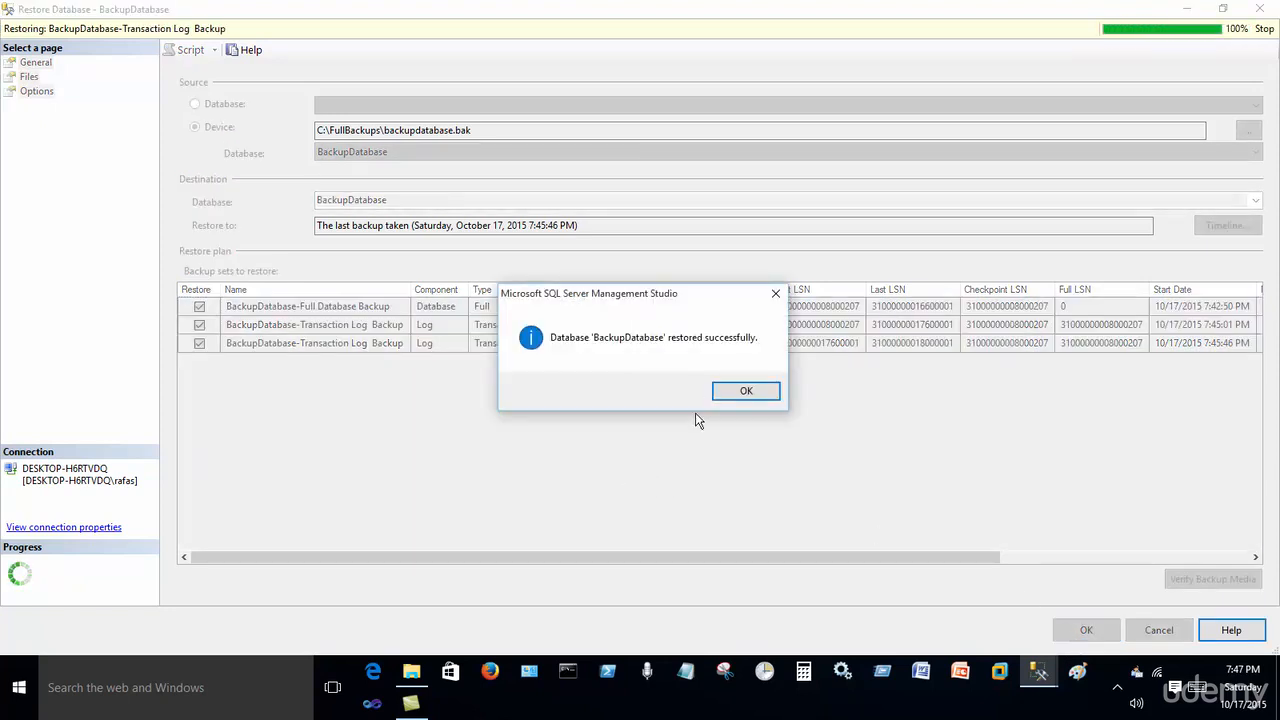
pyautogui.click(730, 390)
pyautogui.click(449, 313)
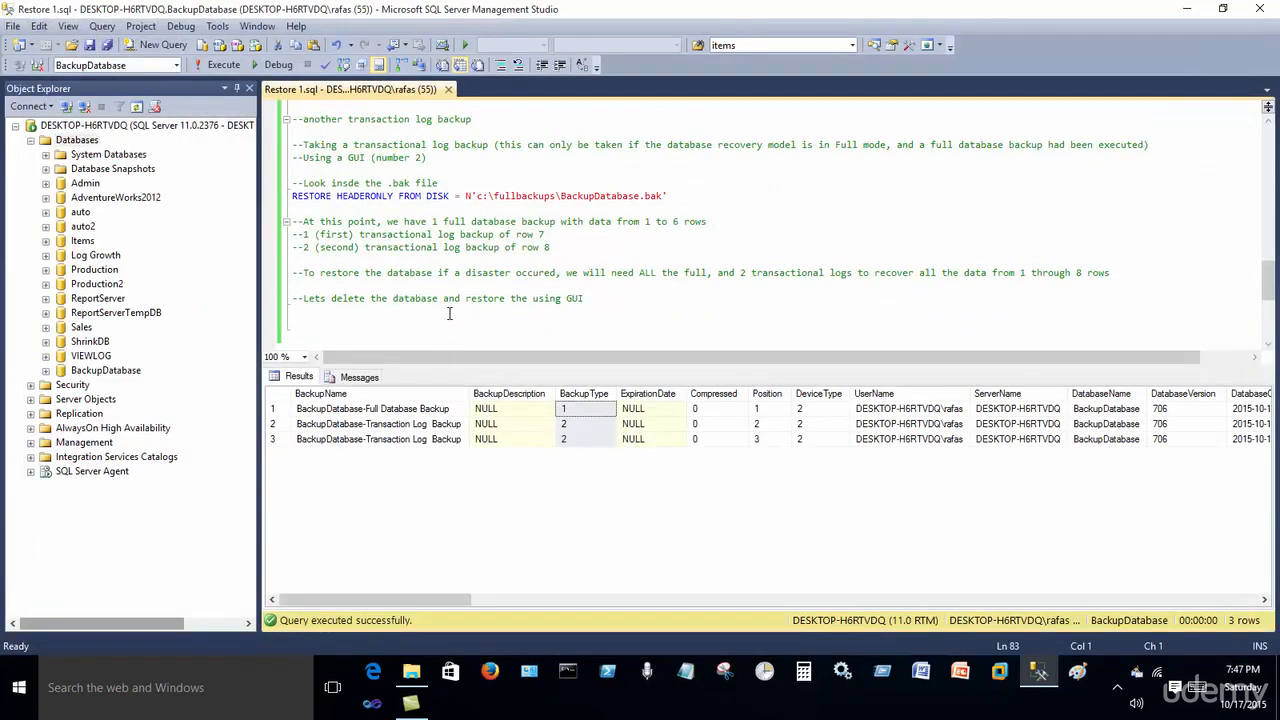
# Step: Run select * from Products on the restored BackupDatabase and examine the returned rows
pyautogui.scroll(3, 449, 313)
pyautogui.moveTo(416, 209); pyautogui.dragTo(276, 209)
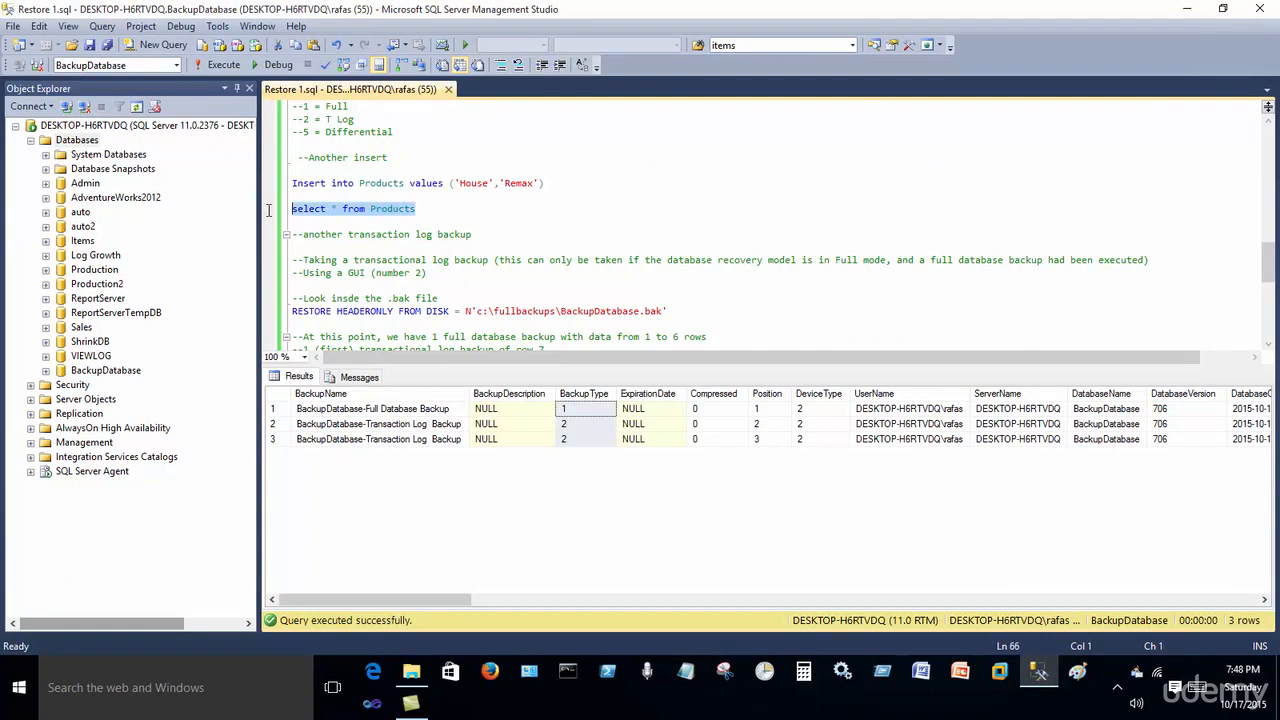
pyautogui.click(212, 65)
pyautogui.click(205, 66)
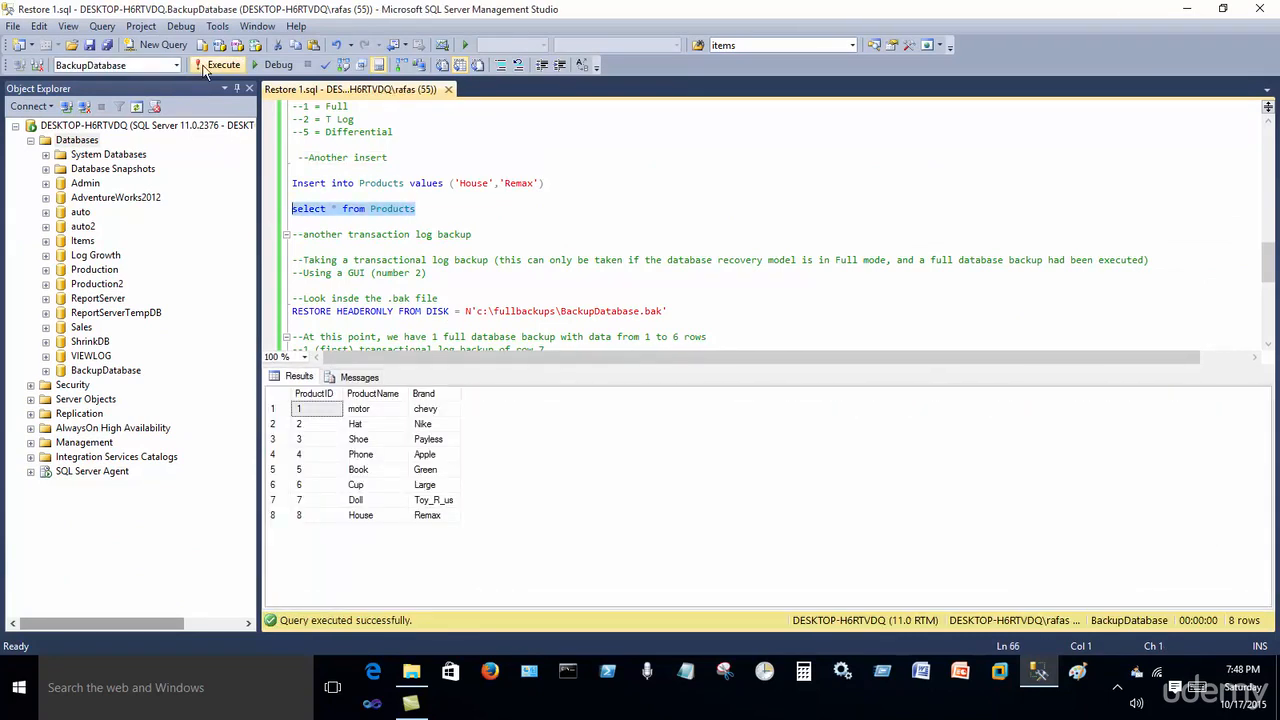
pyautogui.click(328, 520)
pyautogui.moveTo(312, 410); pyautogui.dragTo(453, 522)
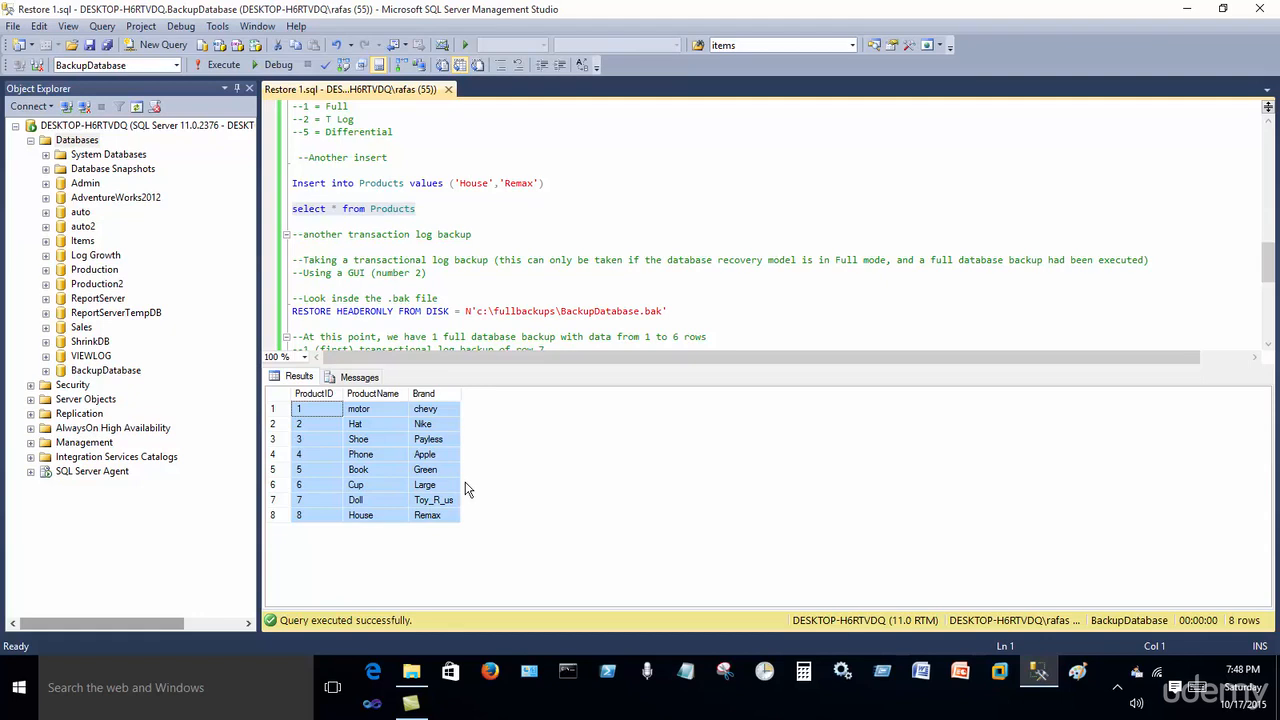
# Step: Refresh the database list and delete the restored BackupDatabase again, closing its existing connections
pyautogui.click(496, 227)
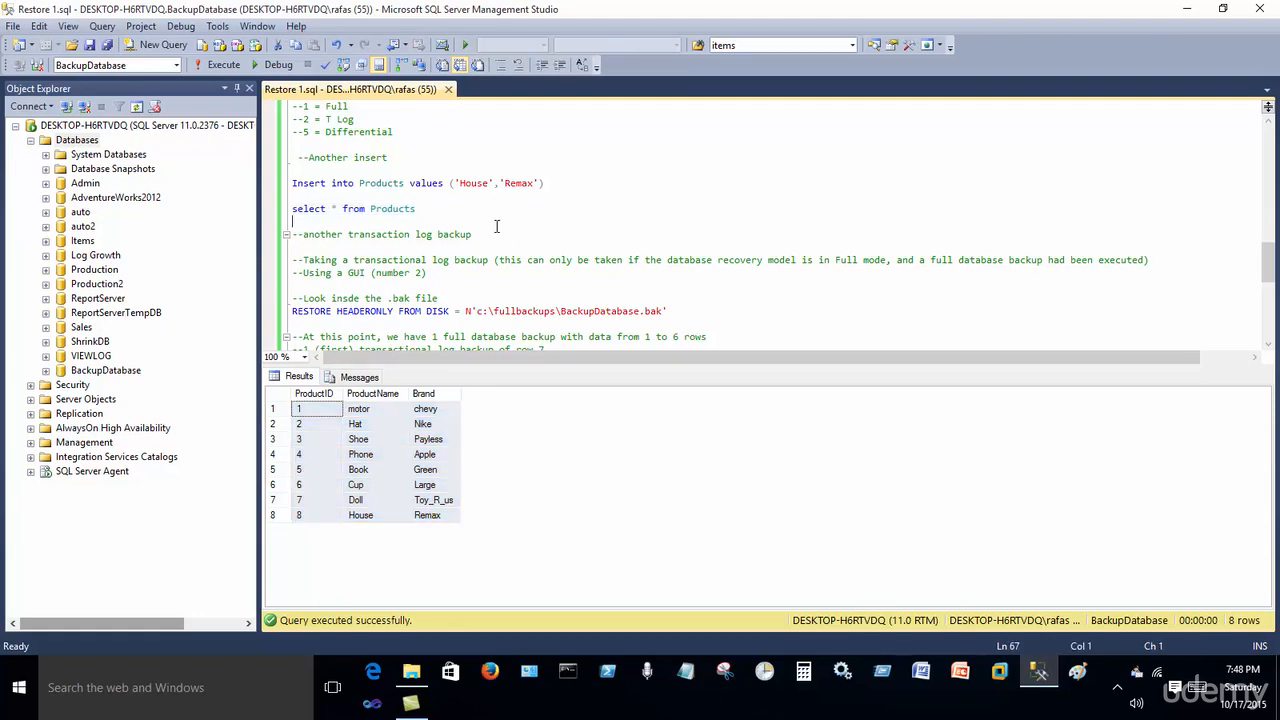
pyautogui.scroll(-4, 520, 240)
pyautogui.click(514, 246)
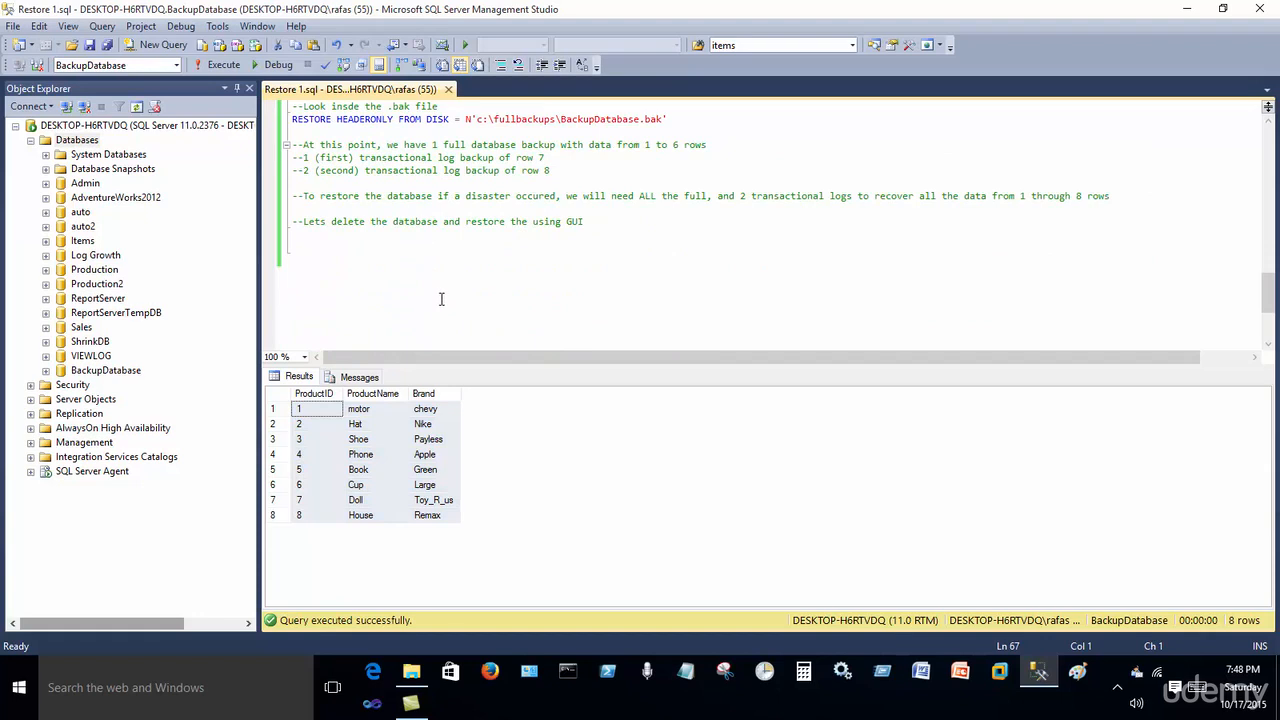
pyautogui.click(138, 107)
pyautogui.rightClick(105, 242)
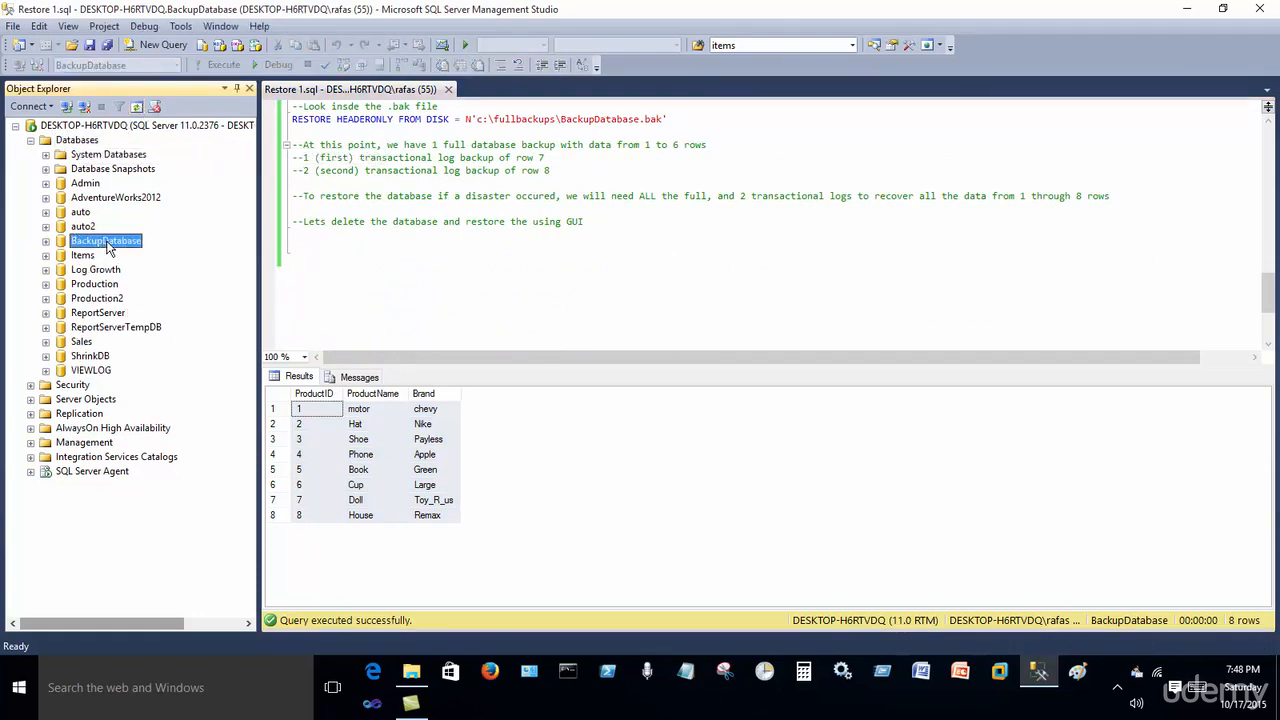
pyautogui.click(163, 440)
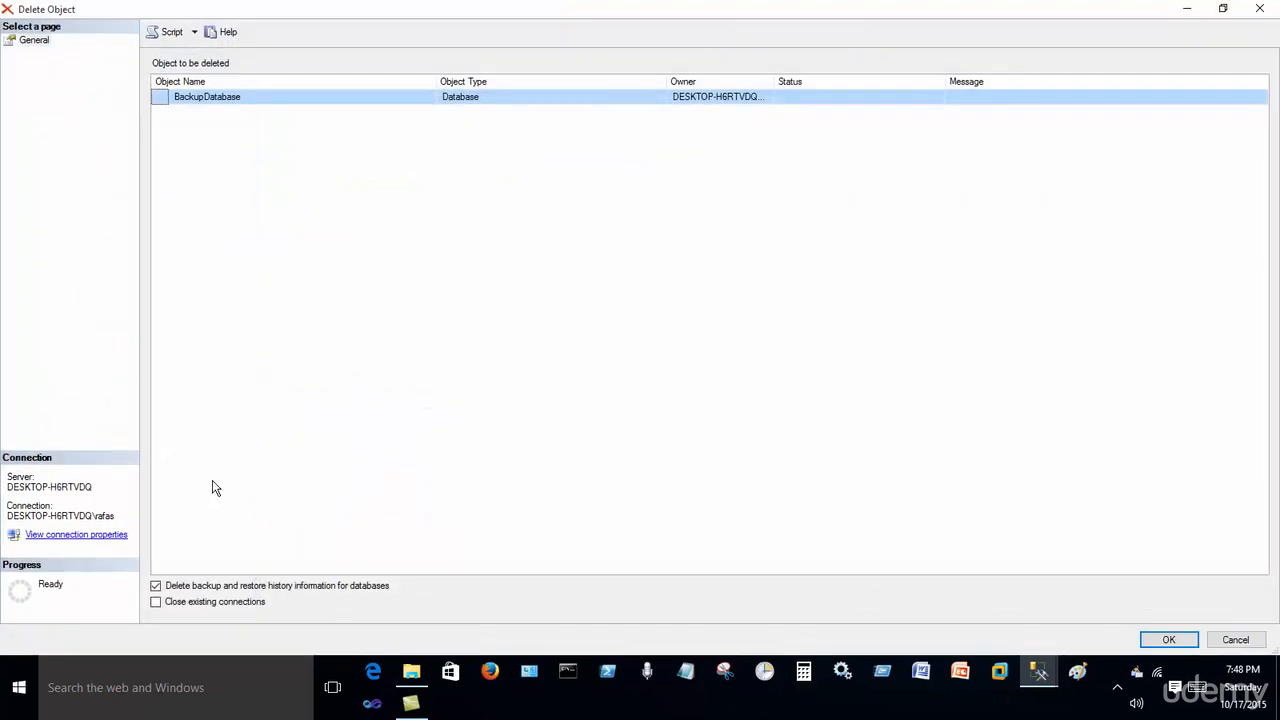
pyautogui.click(192, 602)
pyautogui.click(1168, 640)
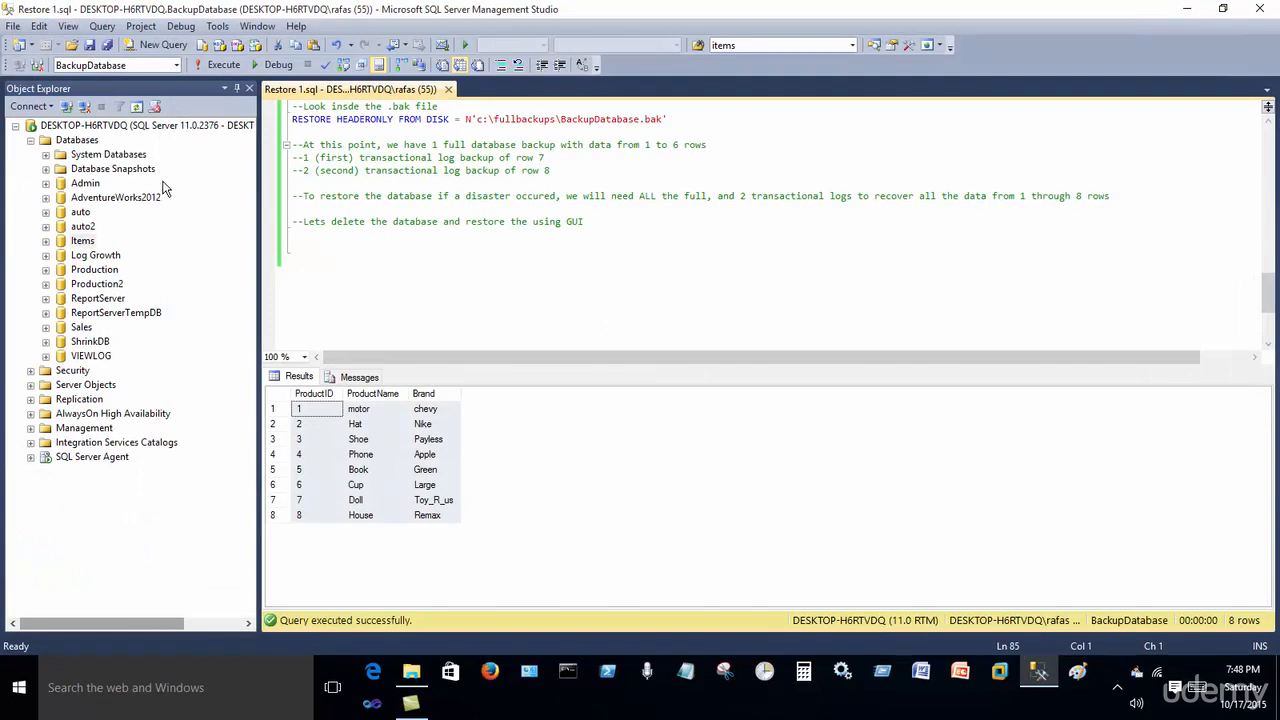
# Step: Run RESTORE HEADERONLY on c:\fullbackups\BackupDatabase.bak again and examine the BackupType column
pyautogui.moveTo(682, 127); pyautogui.dragTo(291, 120)
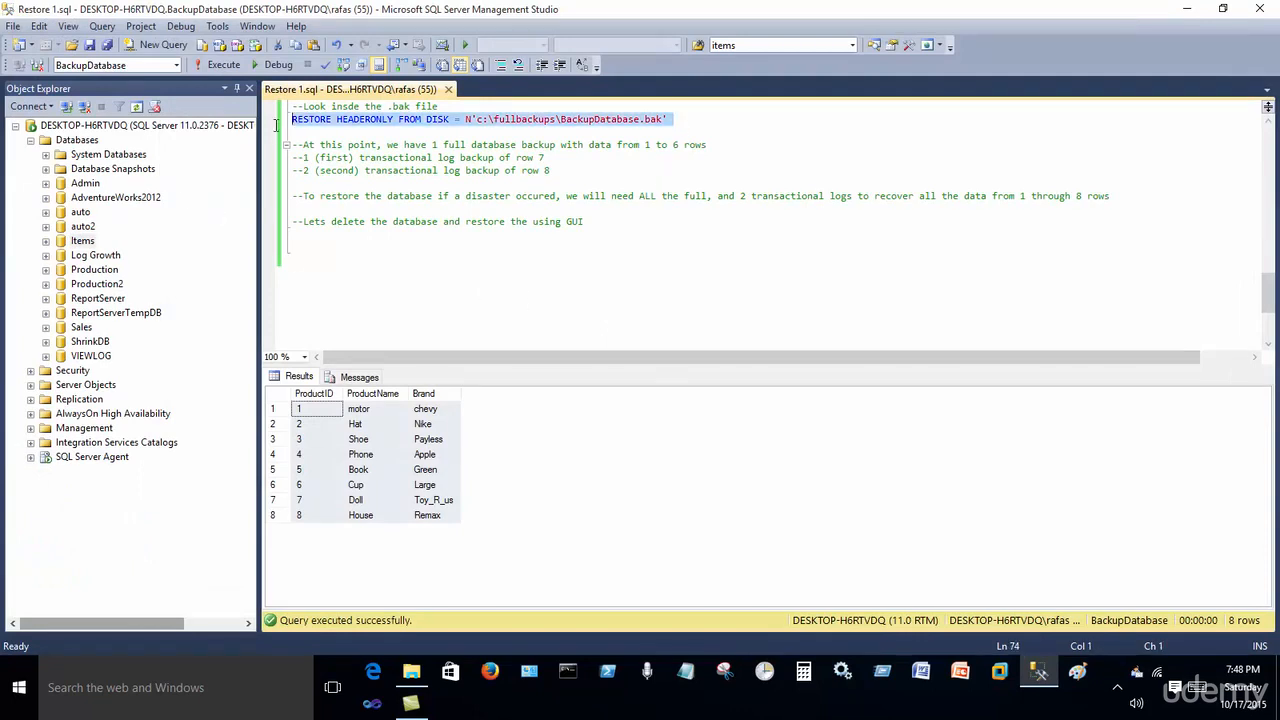
pyautogui.click(220, 65)
pyautogui.click(220, 65)
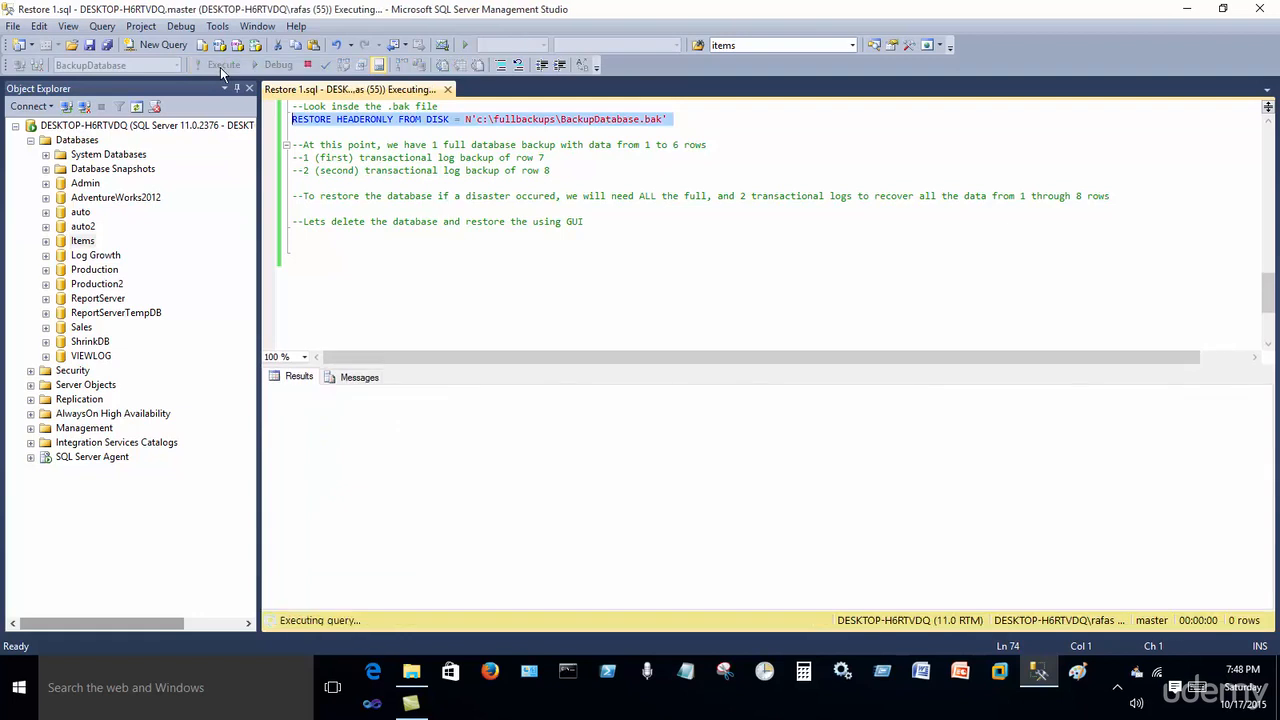
pyautogui.click(592, 396)
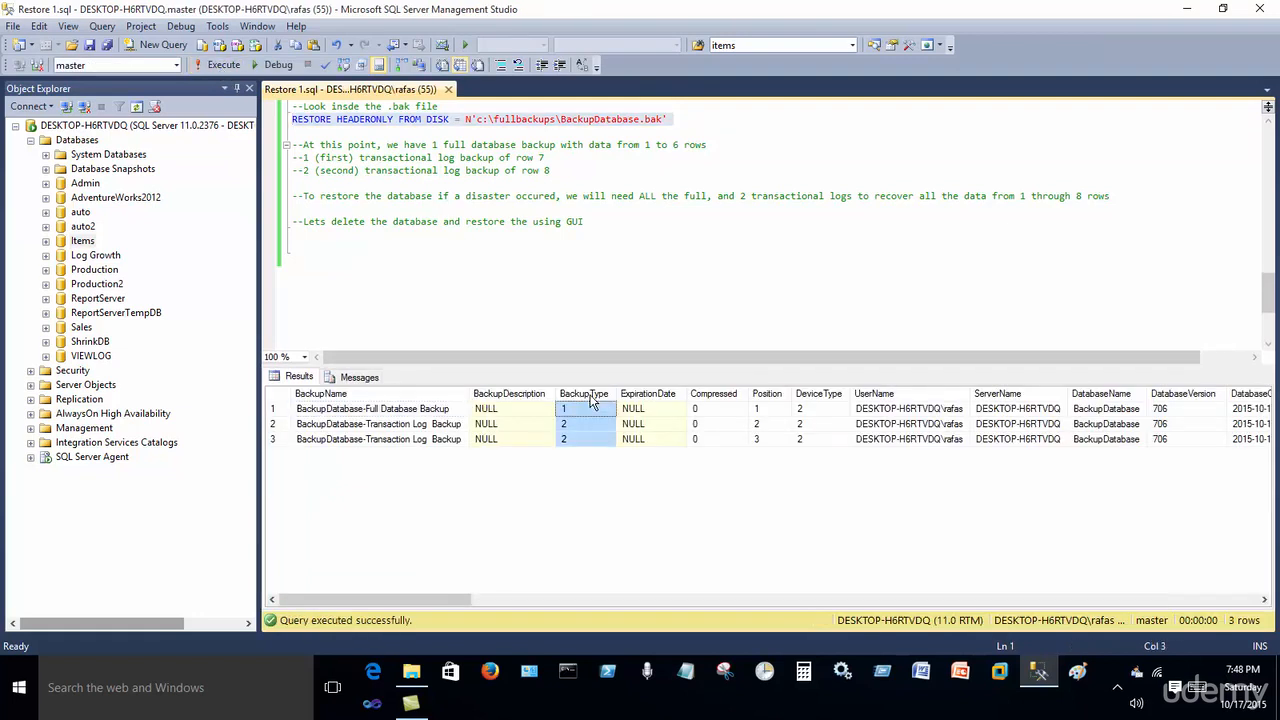
# Step: Start a database restore using the device file C:\FullBackups\backupdatabase.bak as the source
pyautogui.click(86, 146)
pyautogui.rightClick(86, 146)
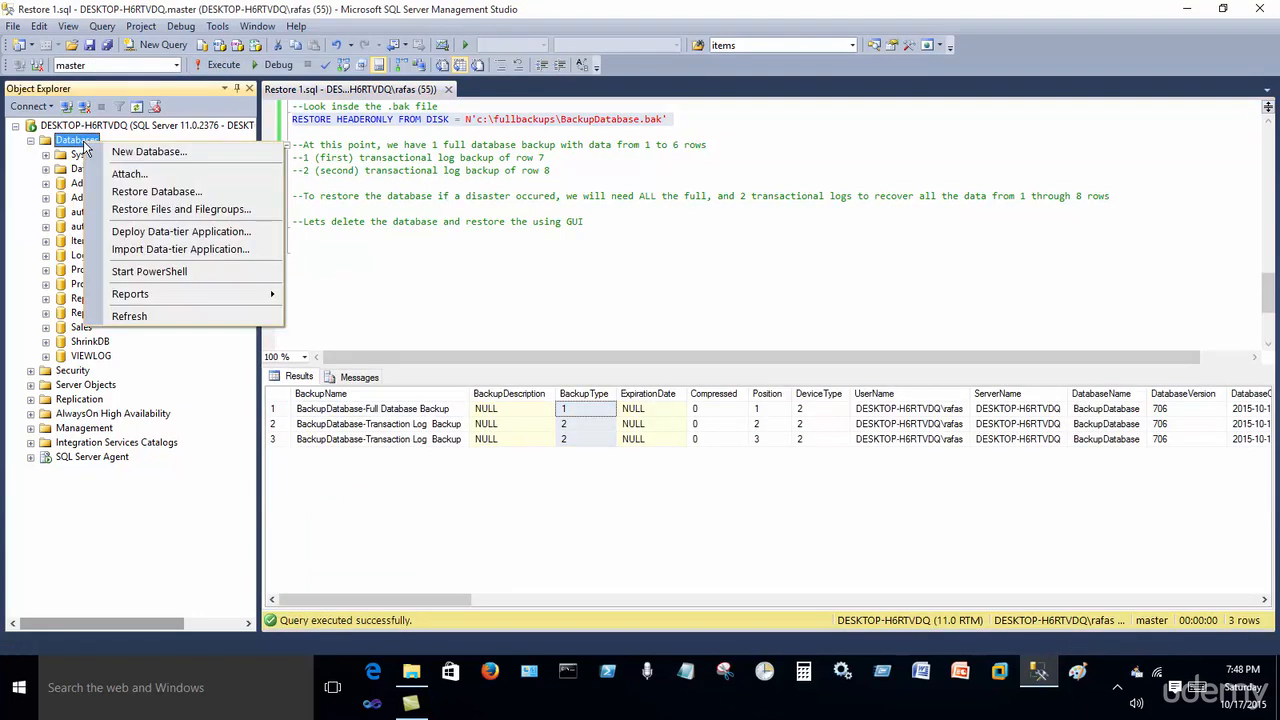
pyautogui.click(185, 191)
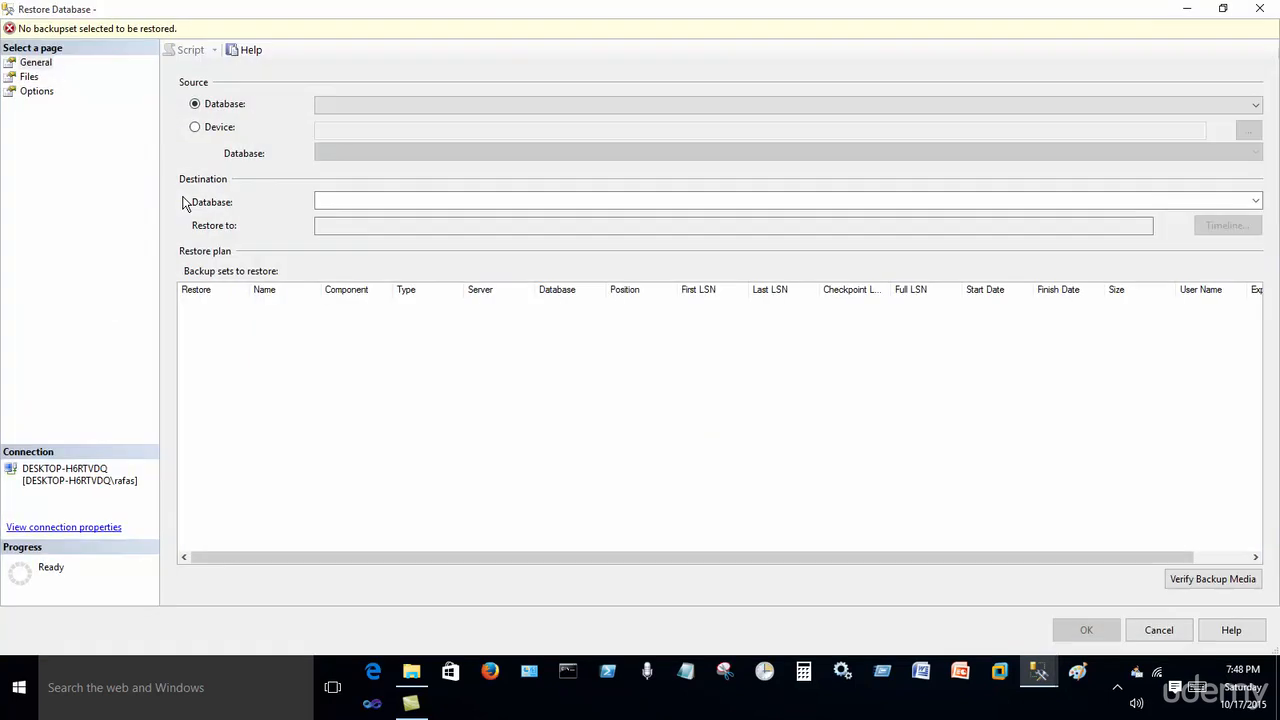
pyautogui.click(196, 128)
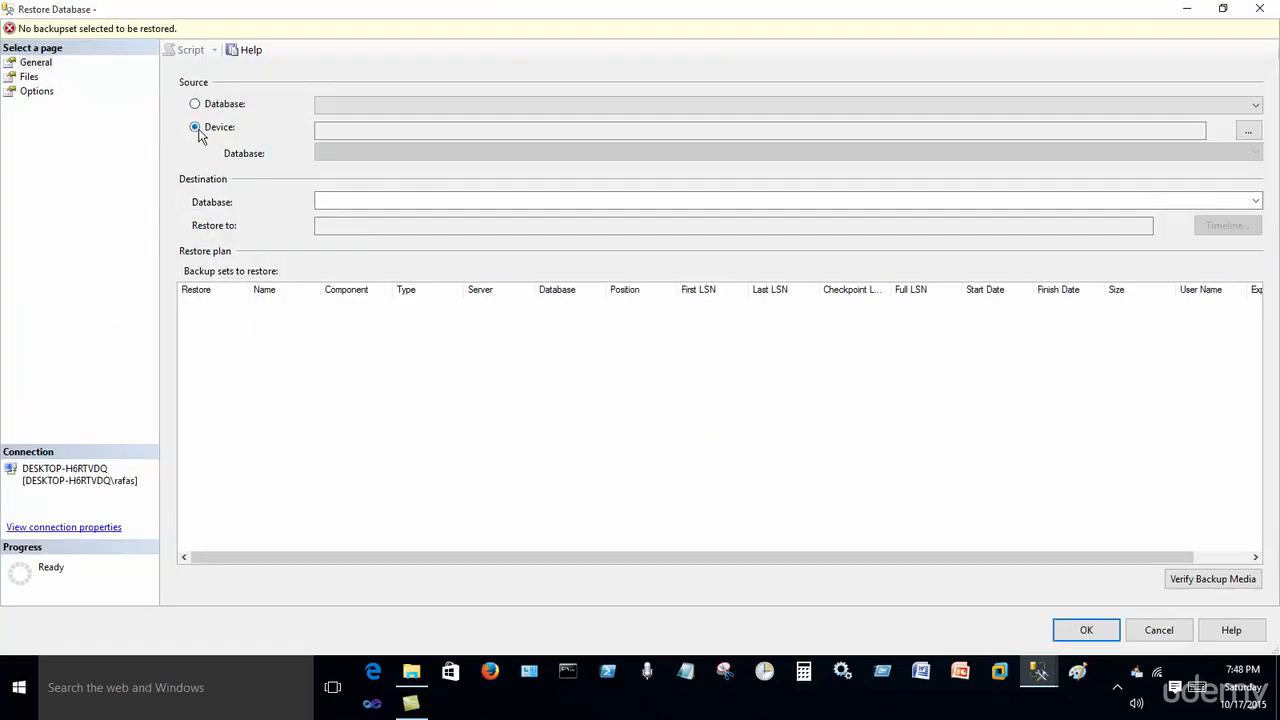
pyautogui.click(1248, 131)
pyautogui.click(785, 285)
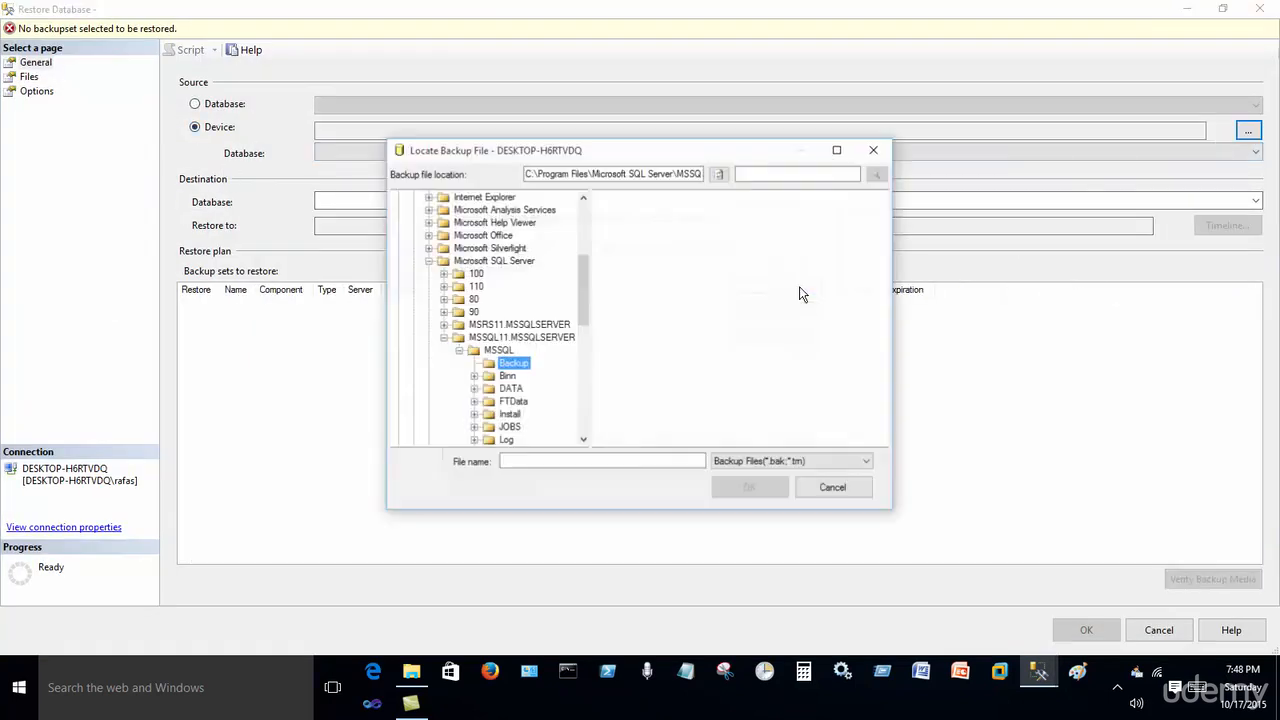
pyautogui.click(427, 261)
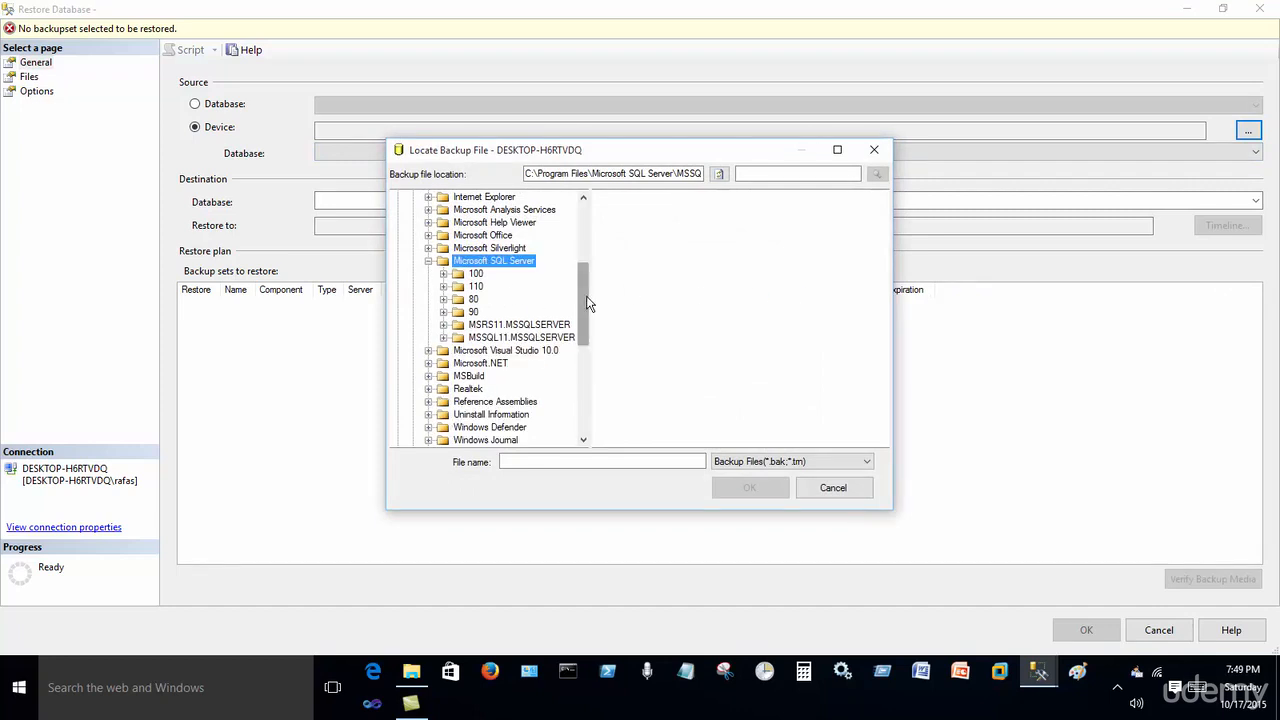
pyautogui.scroll(4, 586, 300)
pyautogui.click(466, 249)
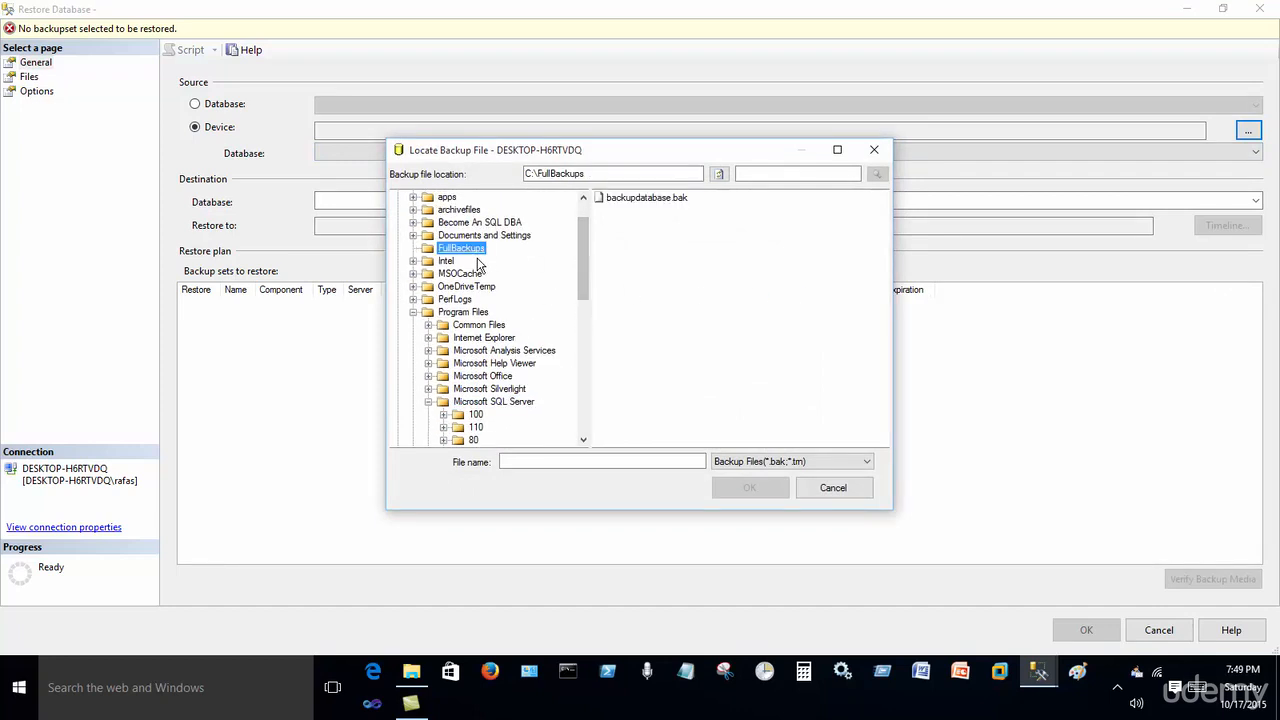
pyautogui.click(651, 202)
pyautogui.click(750, 489)
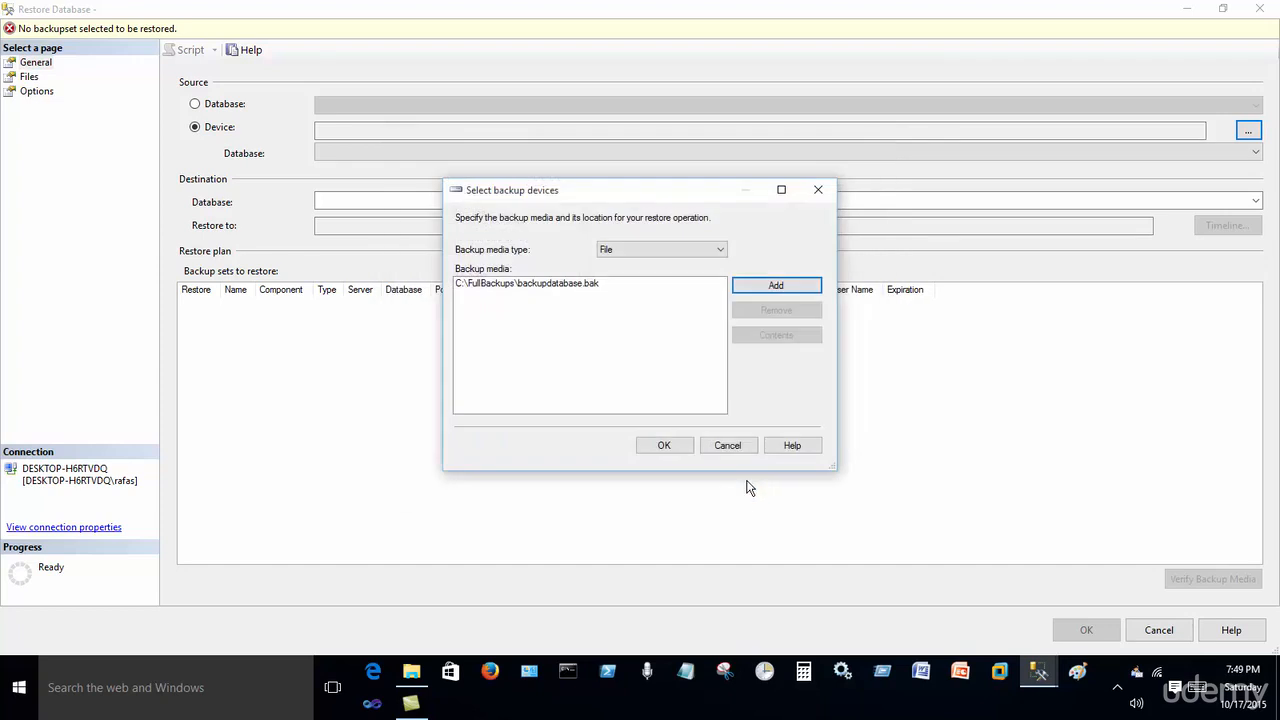
pyautogui.click(663, 446)
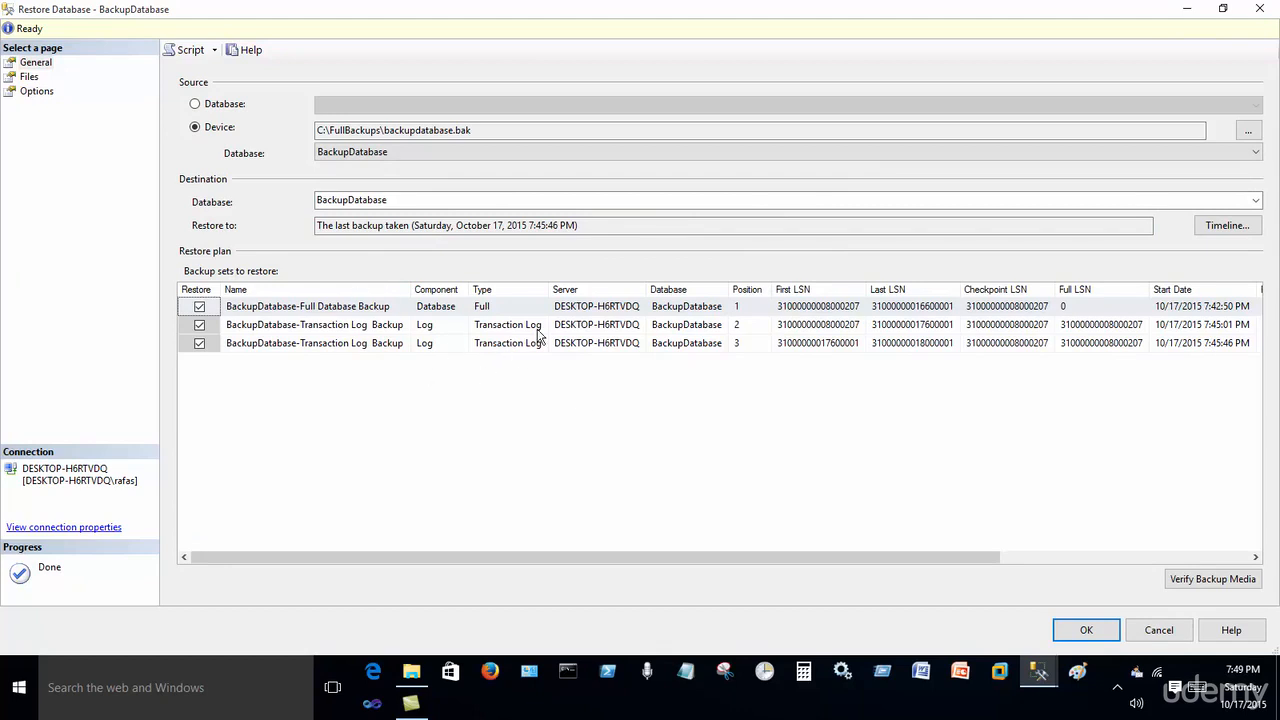
# Step: Restore BackupDatabase from only the full backup and the first transaction log backup, leaving out the second log backup
pyautogui.click(200, 307)
pyautogui.click(201, 308)
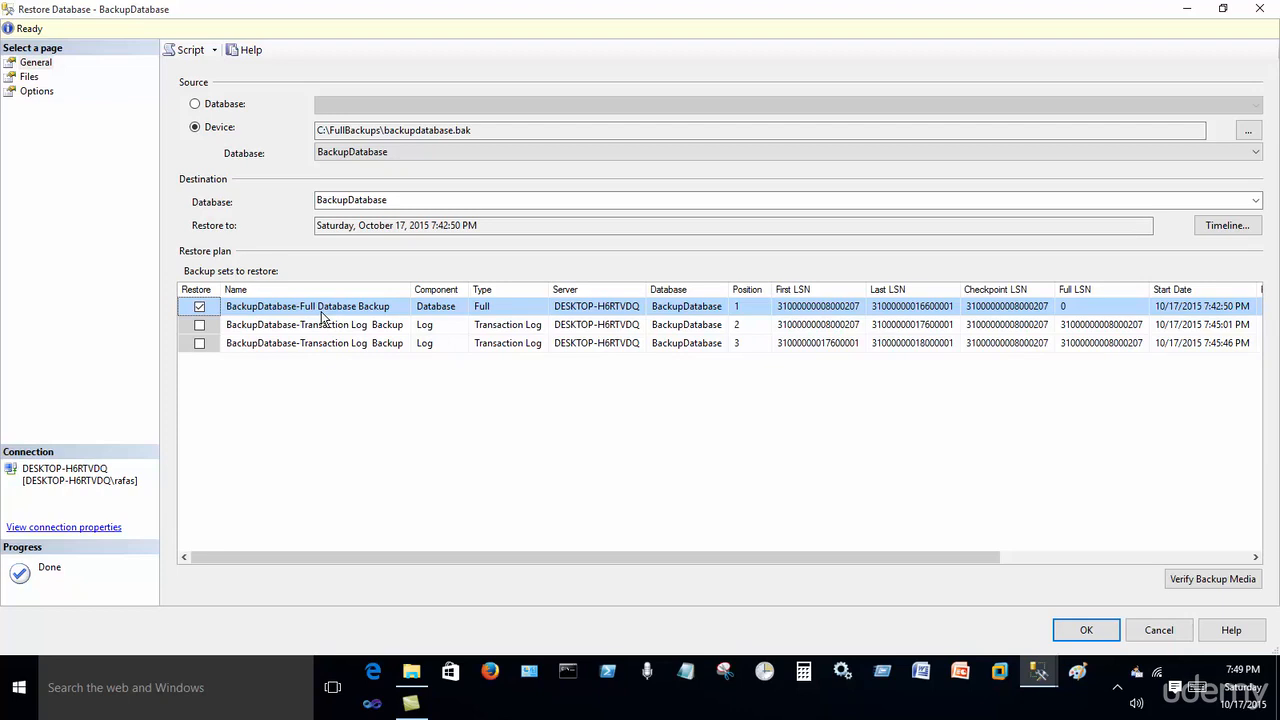
pyautogui.click(199, 325)
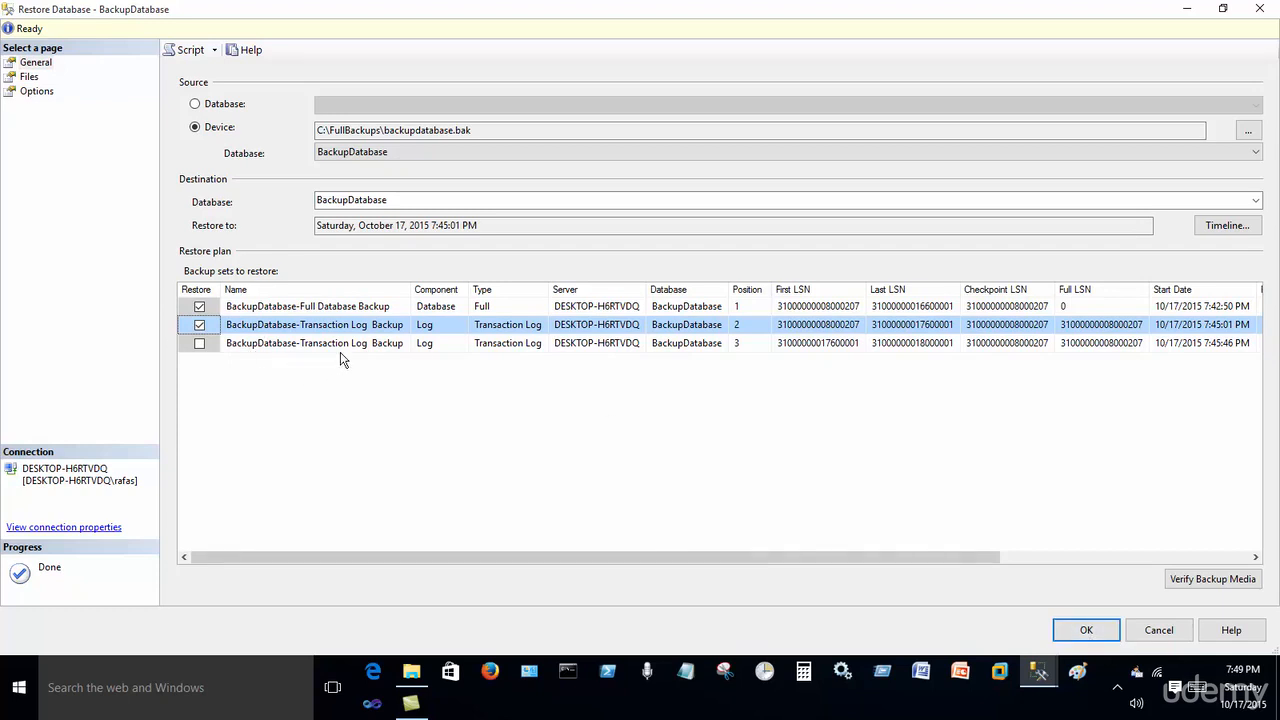
pyautogui.click(1080, 630)
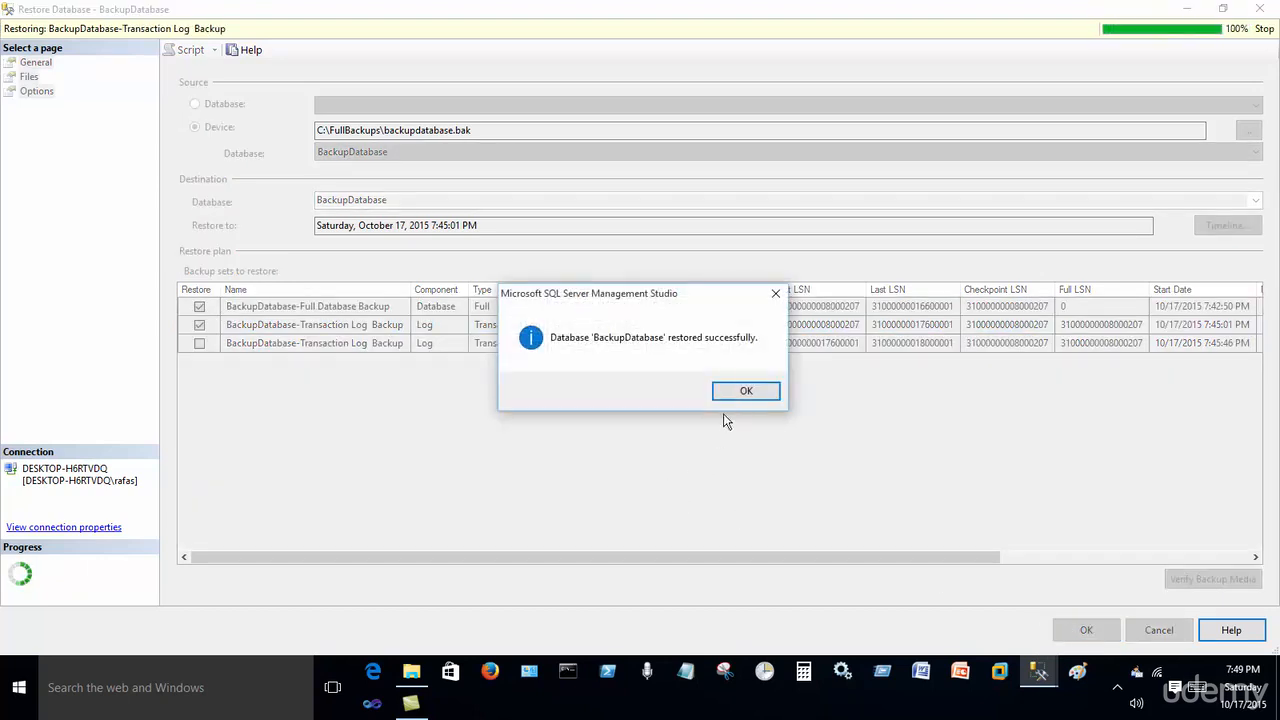
pyautogui.click(742, 392)
# Step: Refresh the database list, query the top 1000 rows of BackupDatabase's dbo.Products table, examine them and close the query
pyautogui.click(137, 106)
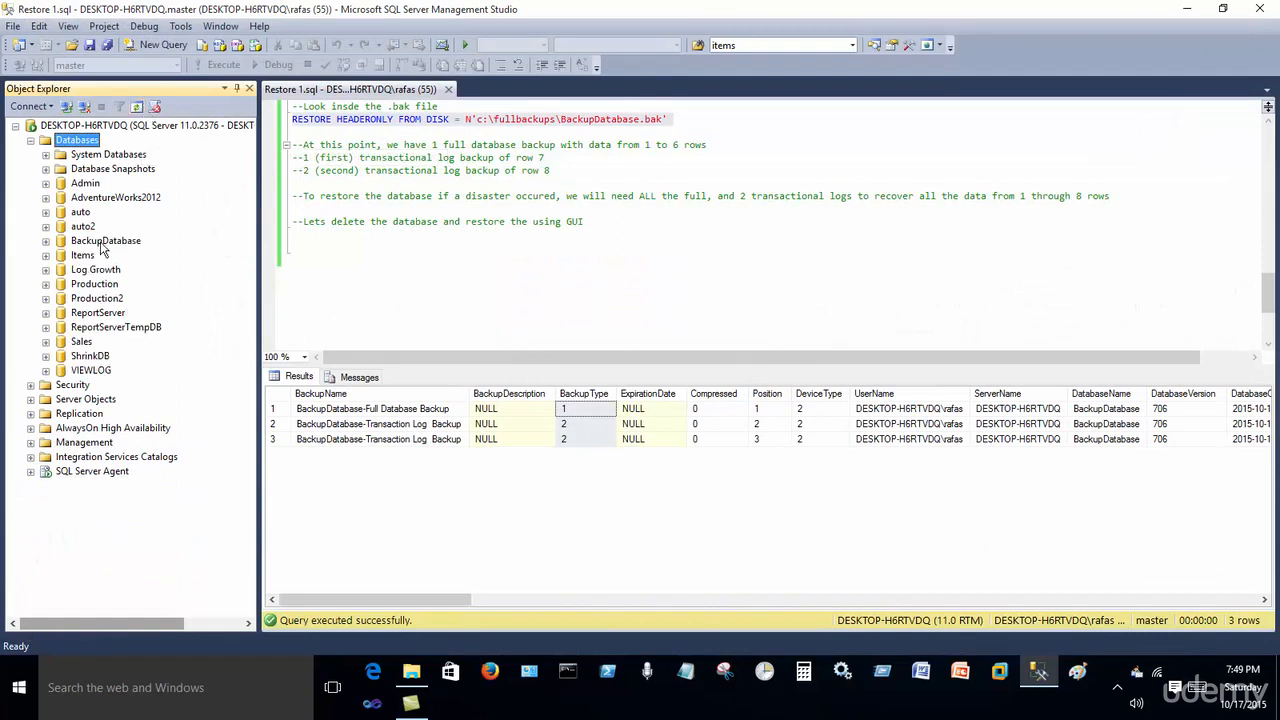
pyautogui.click(45, 241)
pyautogui.click(61, 270)
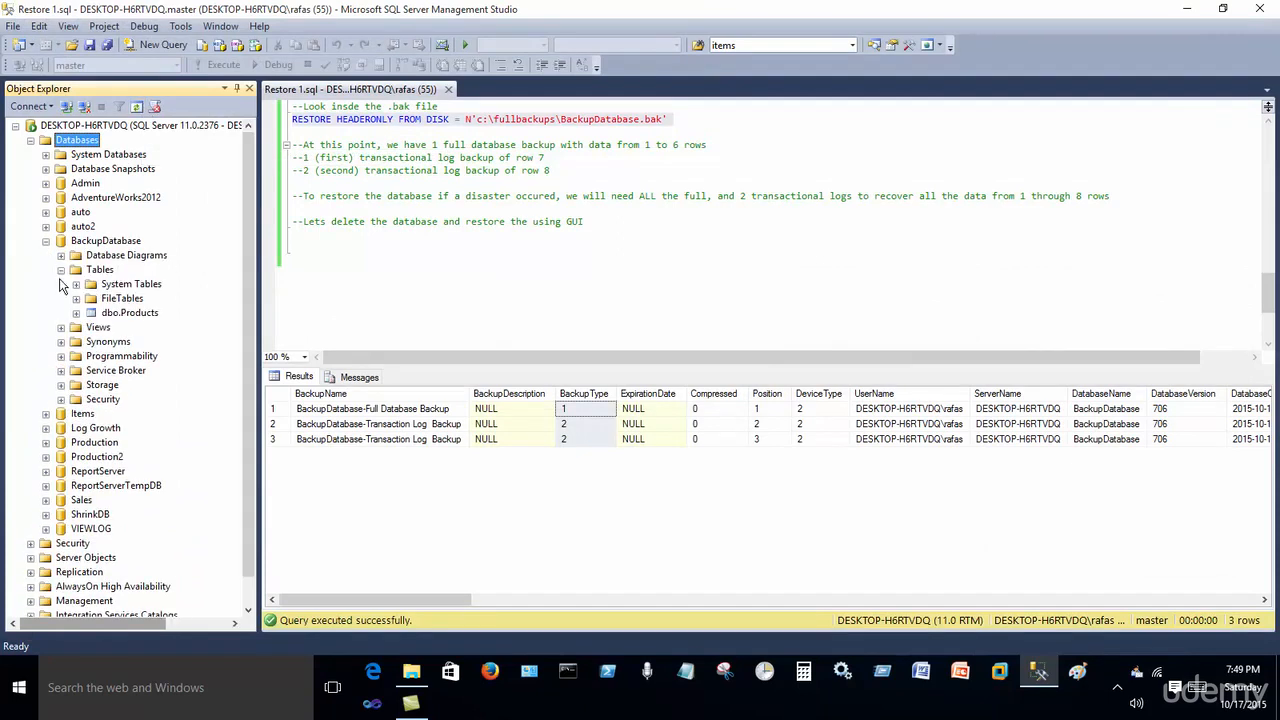
pyautogui.rightClick(150, 318)
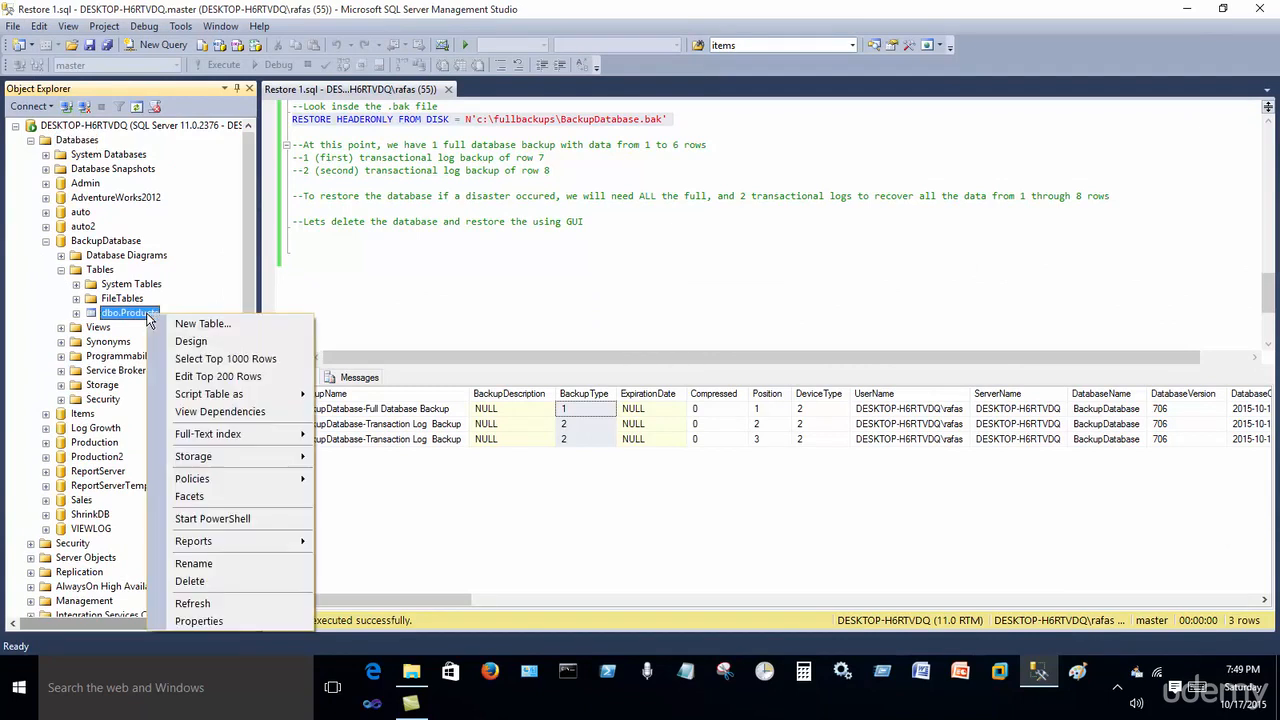
pyautogui.click(257, 362)
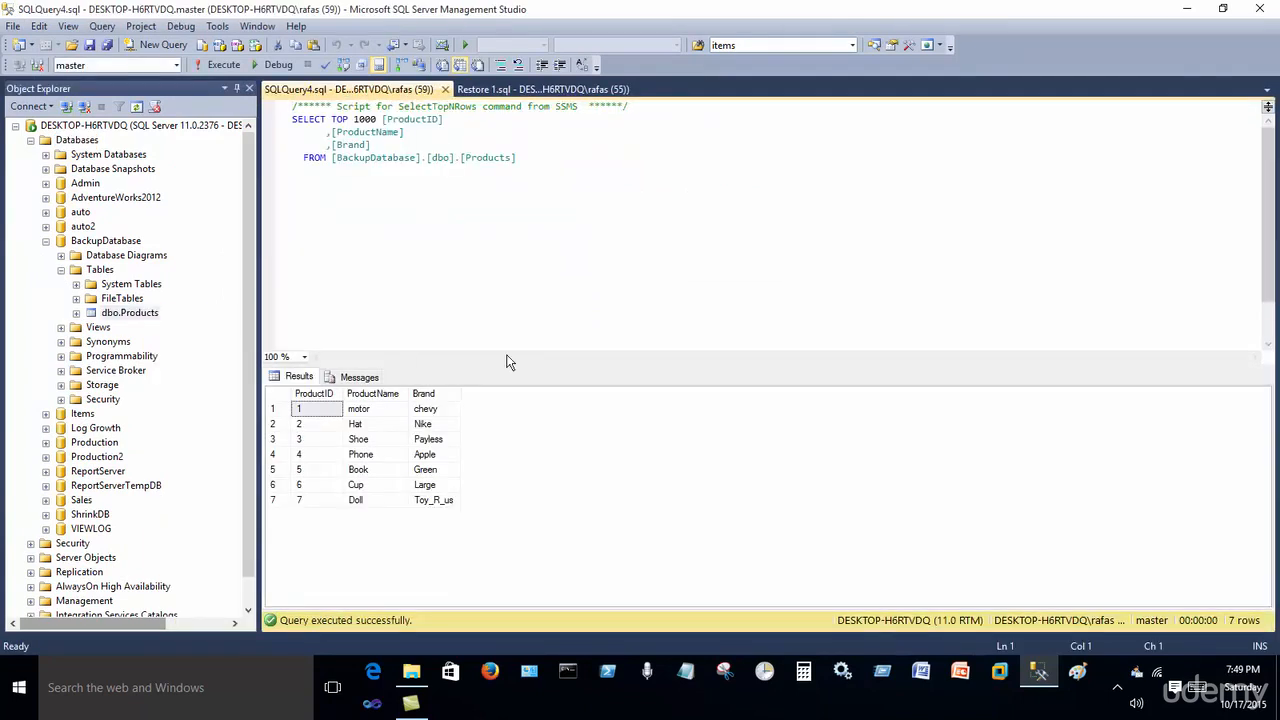
pyautogui.click(314, 469)
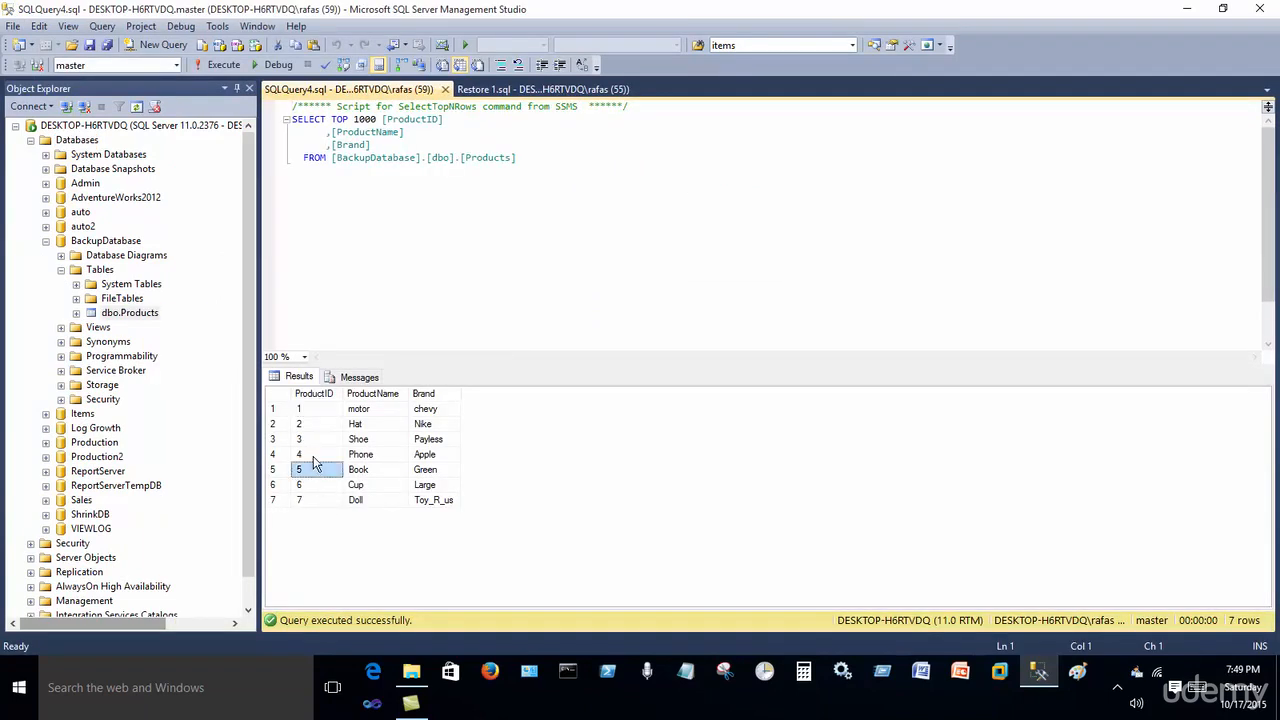
pyautogui.moveTo(300, 410); pyautogui.dragTo(424, 488)
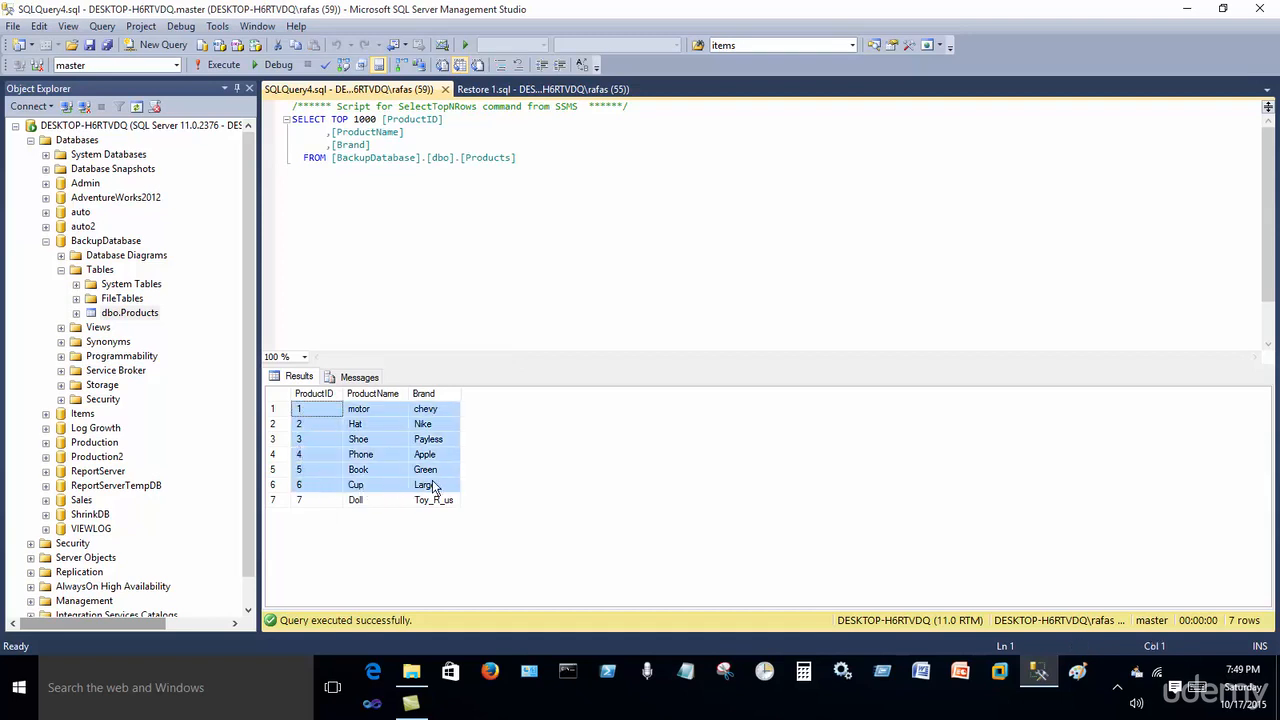
pyautogui.click(300, 501)
pyautogui.click(279, 505)
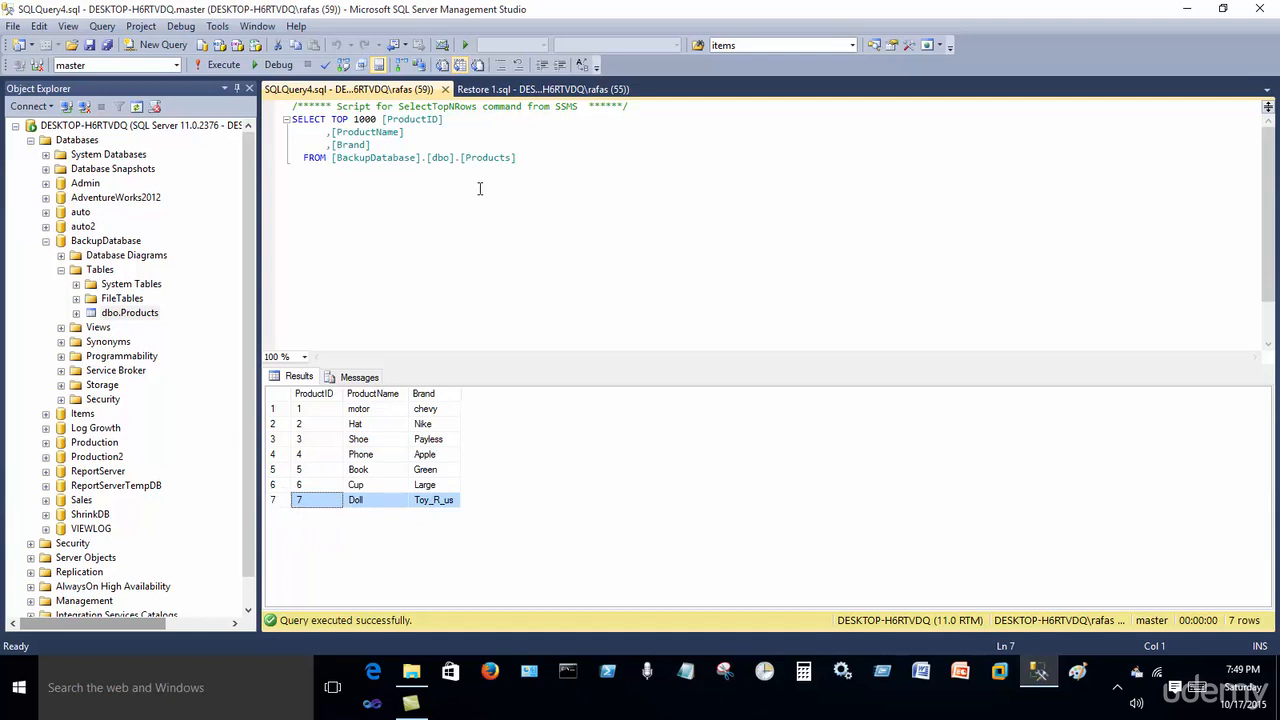
pyautogui.click(445, 89)
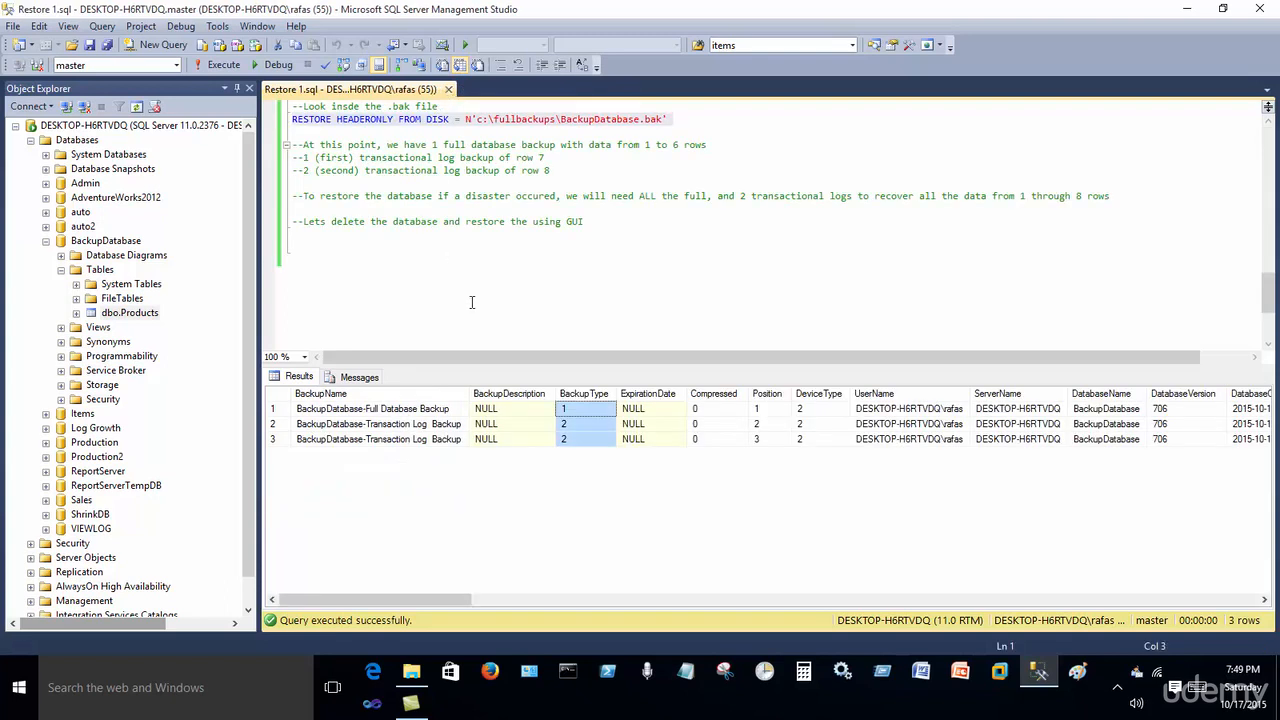
# Step: Examine the BackupType value of each backup set in the RESTORE HEADERONLY results
pyautogui.click(593, 440)
pyautogui.press('Down')
pyautogui.press('Down')
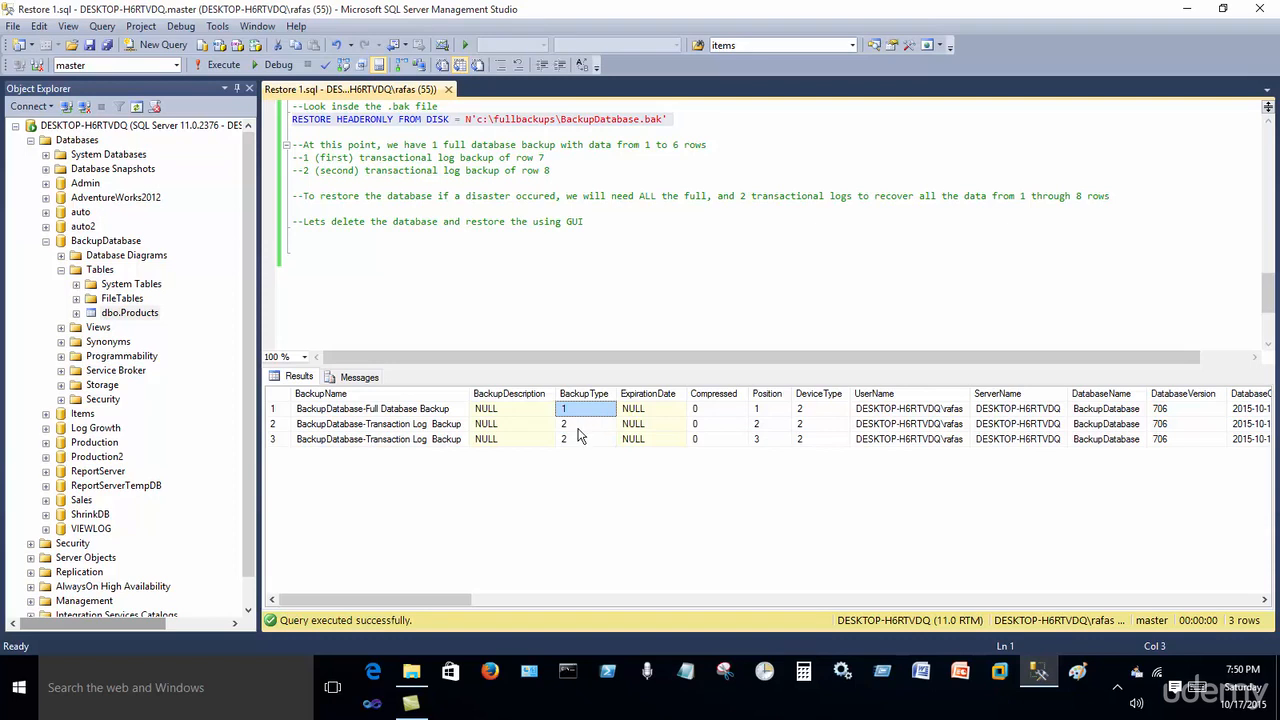
pyautogui.click(583, 424)
pyautogui.click(577, 440)
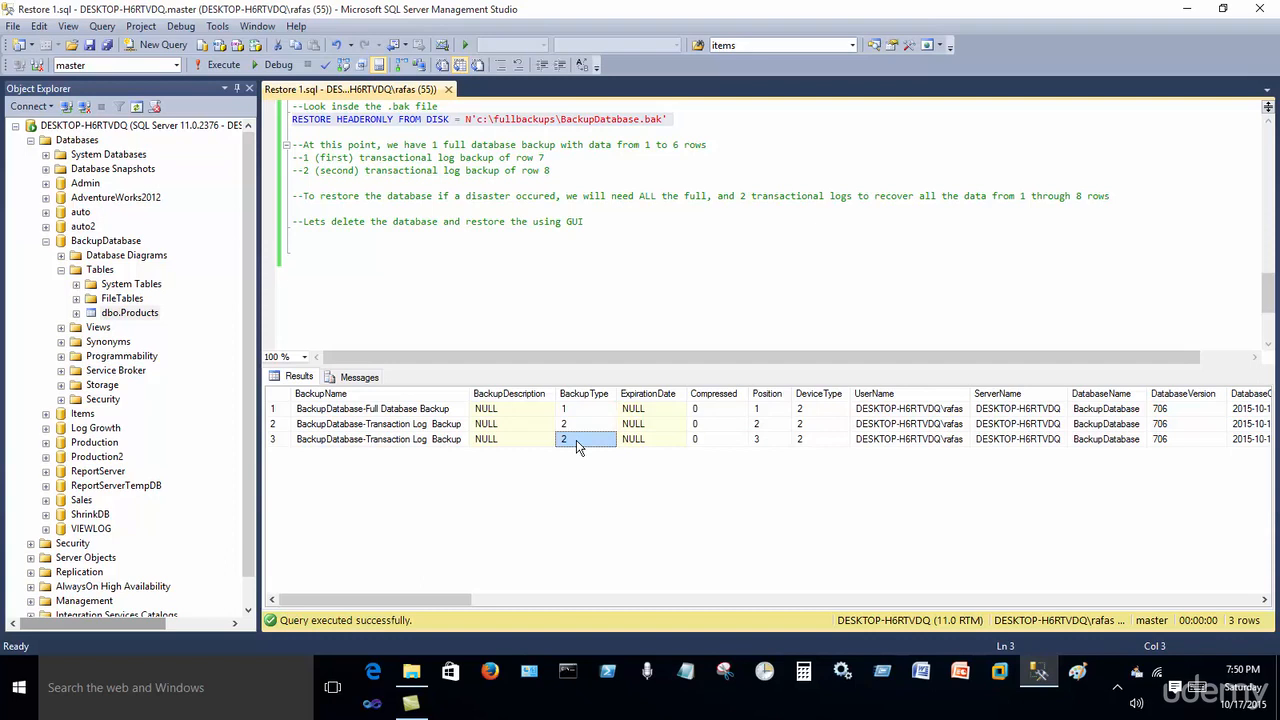
pyautogui.click(546, 327)
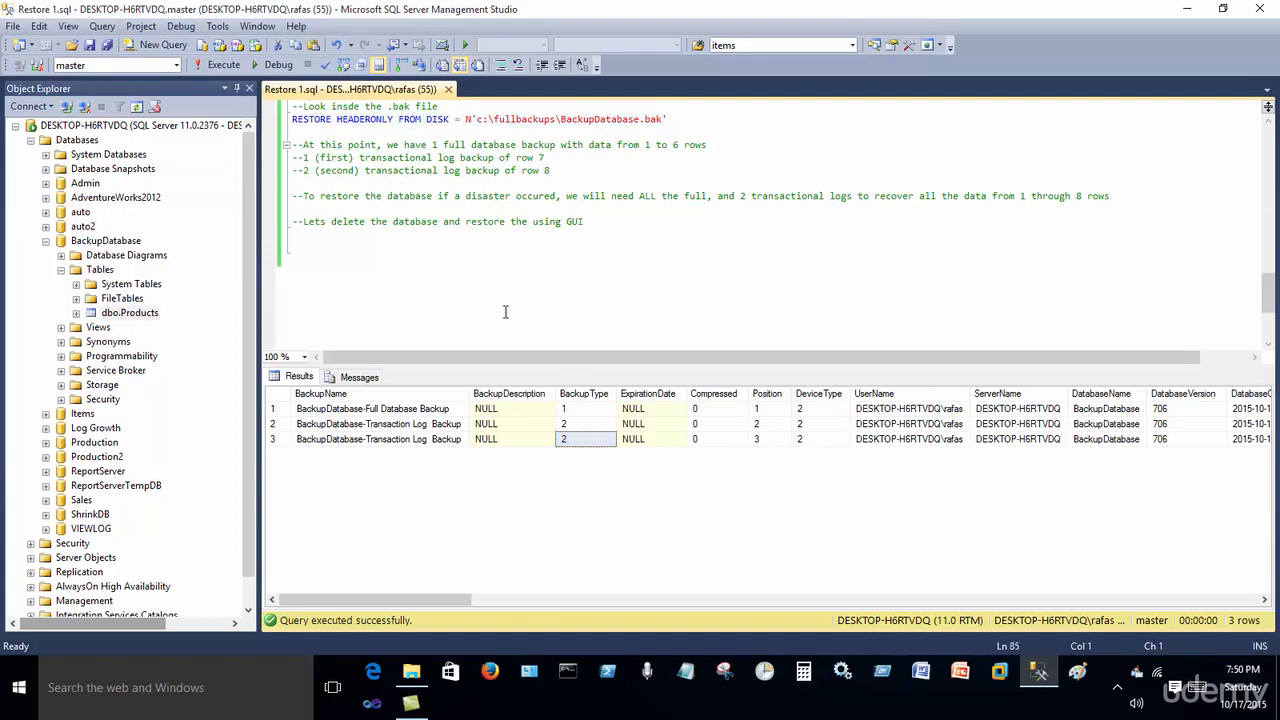
# Step: Delete BackupDatabase, closing its existing connections
pyautogui.click(45, 241)
pyautogui.rightClick(120, 245)
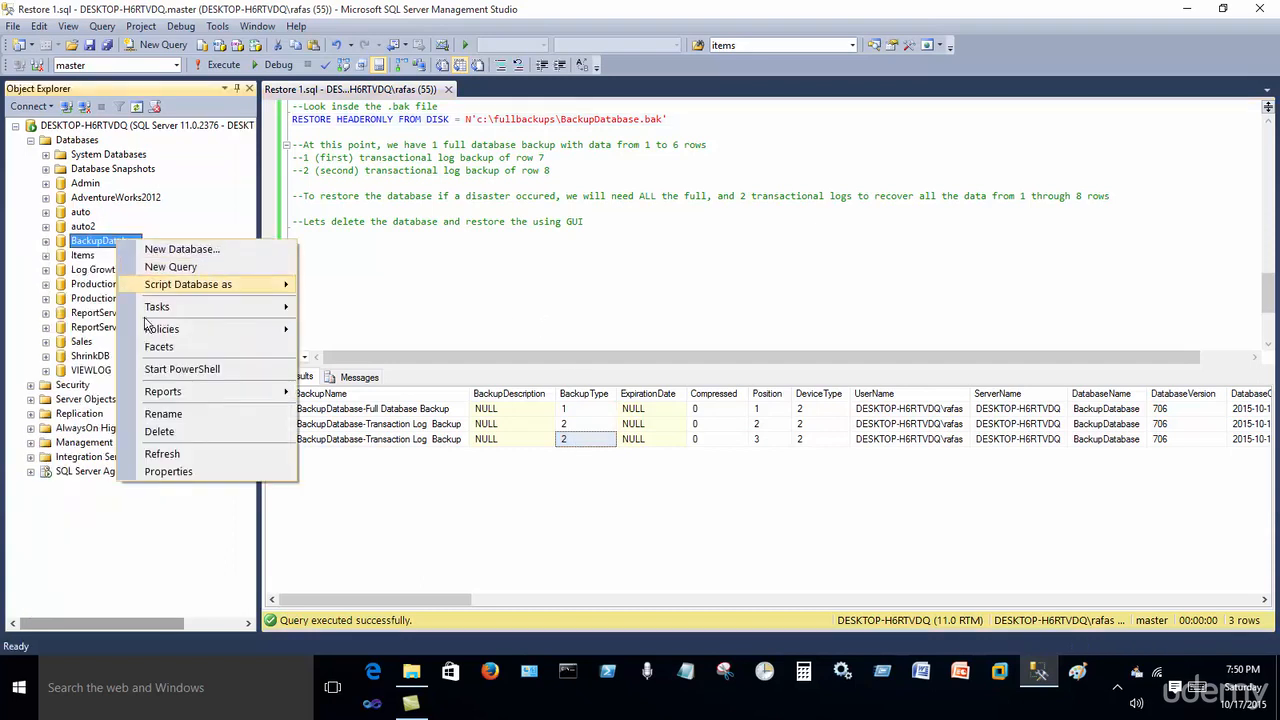
pyautogui.click(178, 432)
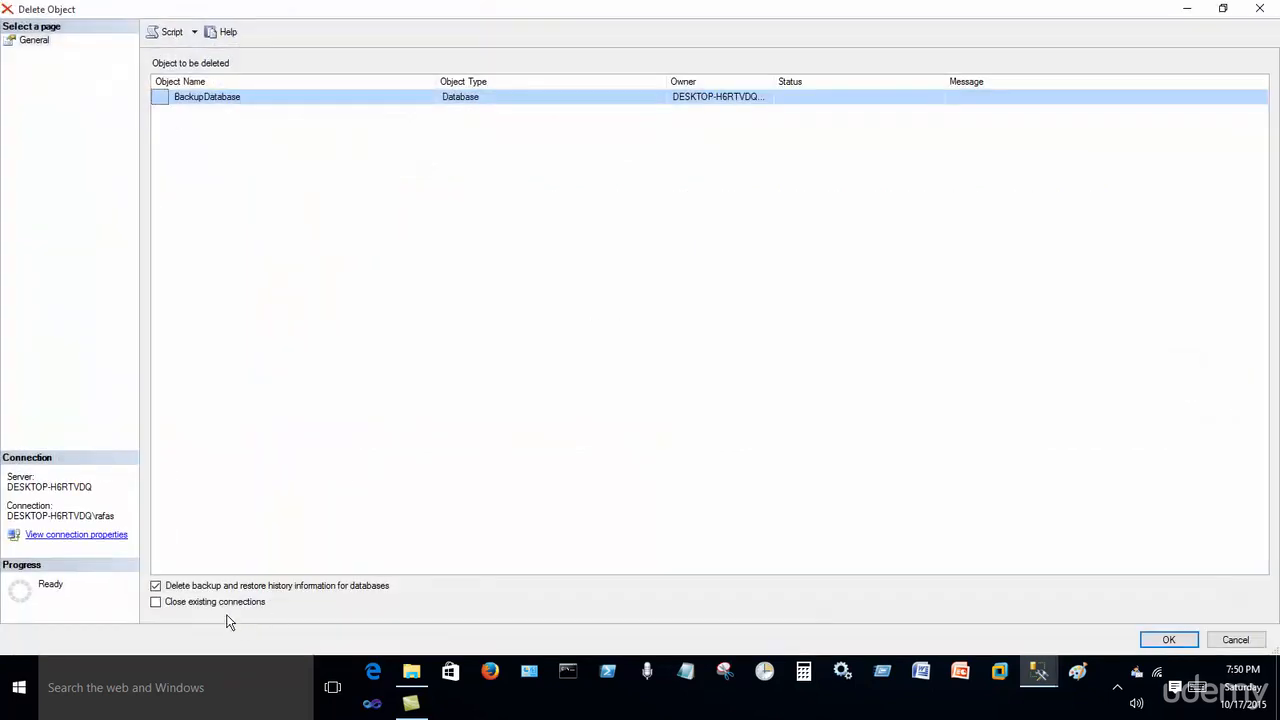
pyautogui.click(220, 602)
pyautogui.click(1165, 639)
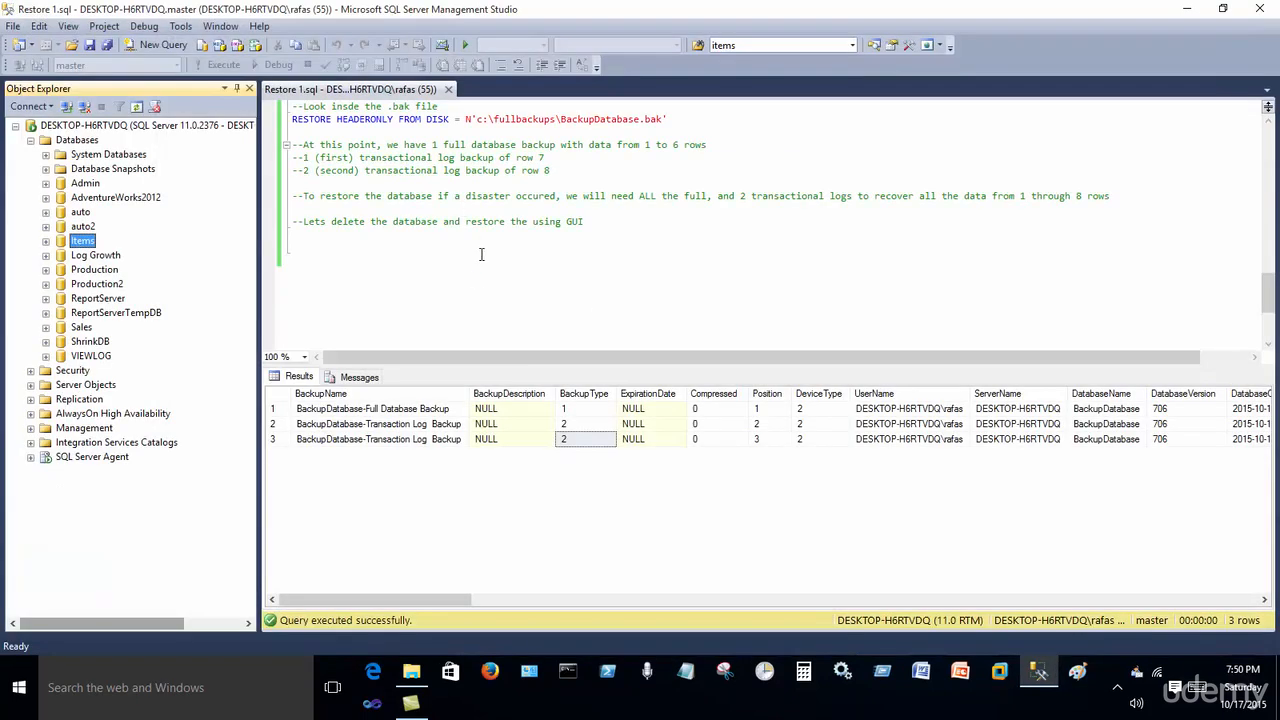
pyautogui.click(478, 270)
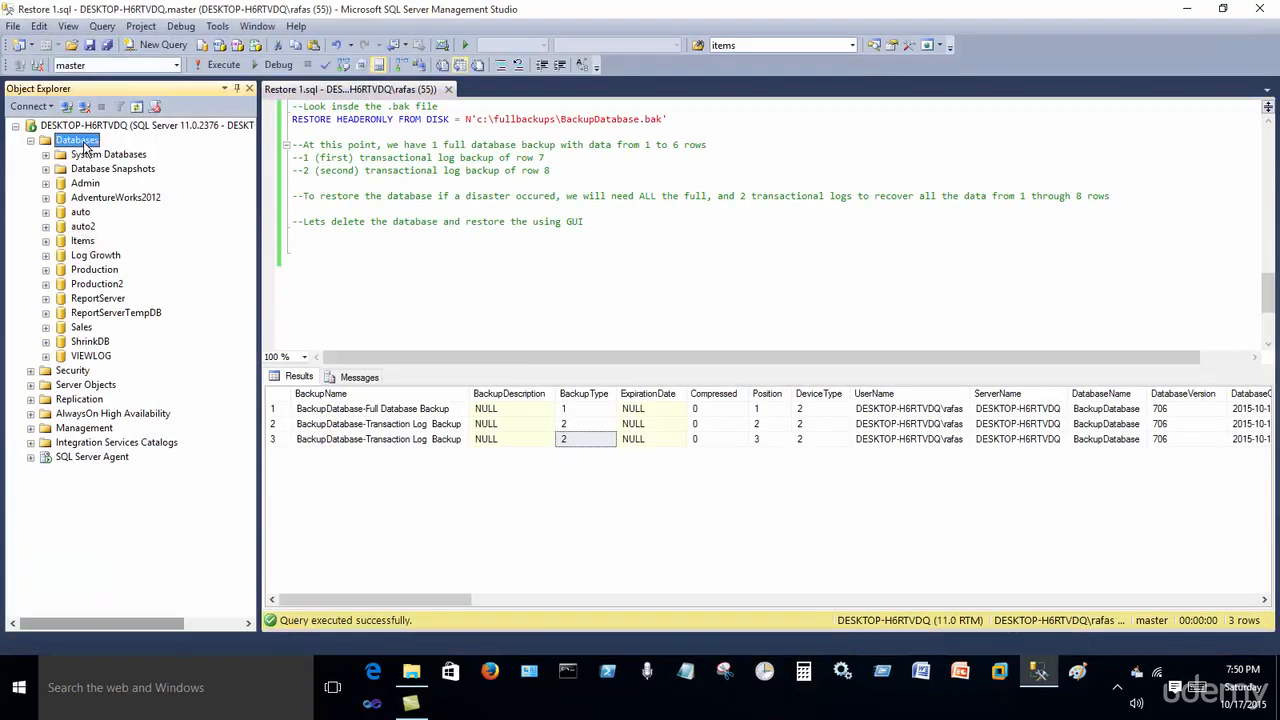
# Step: Open a new database restore and load C:\FullBackups\backupdatabase.bak as its source device
pyautogui.rightClick(80, 141)
pyautogui.click(125, 191)
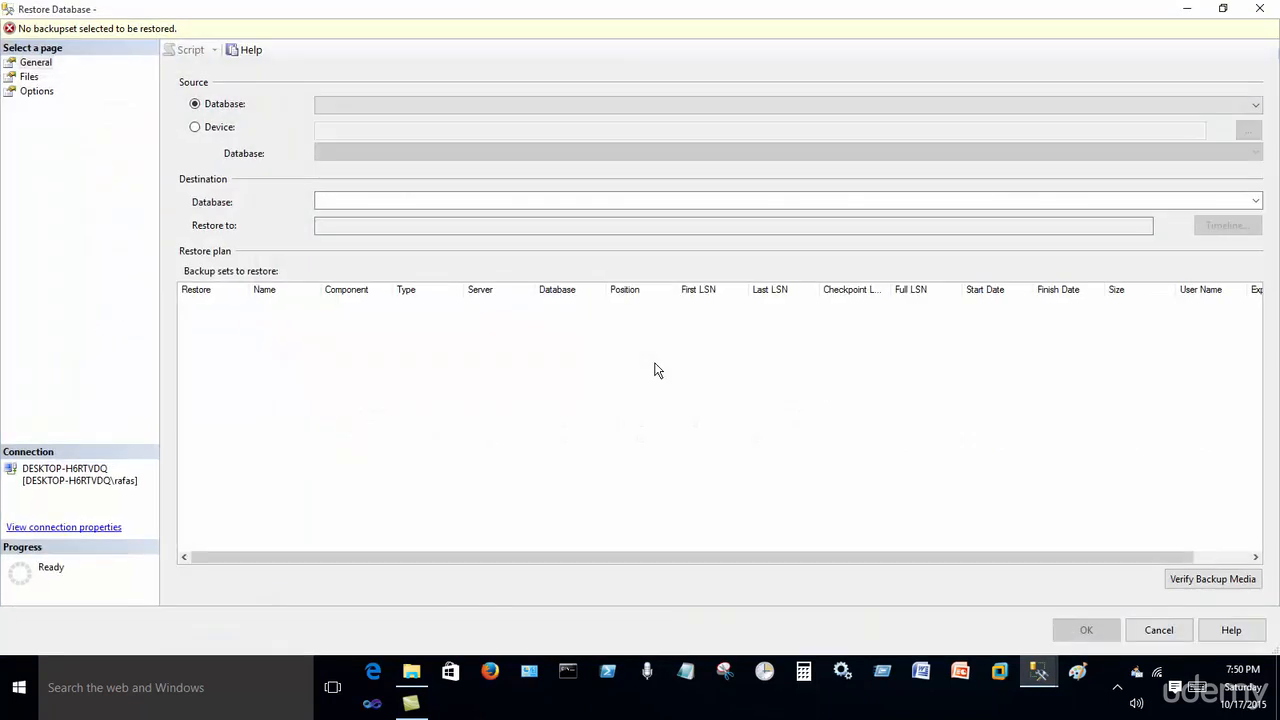
pyautogui.click(211, 132)
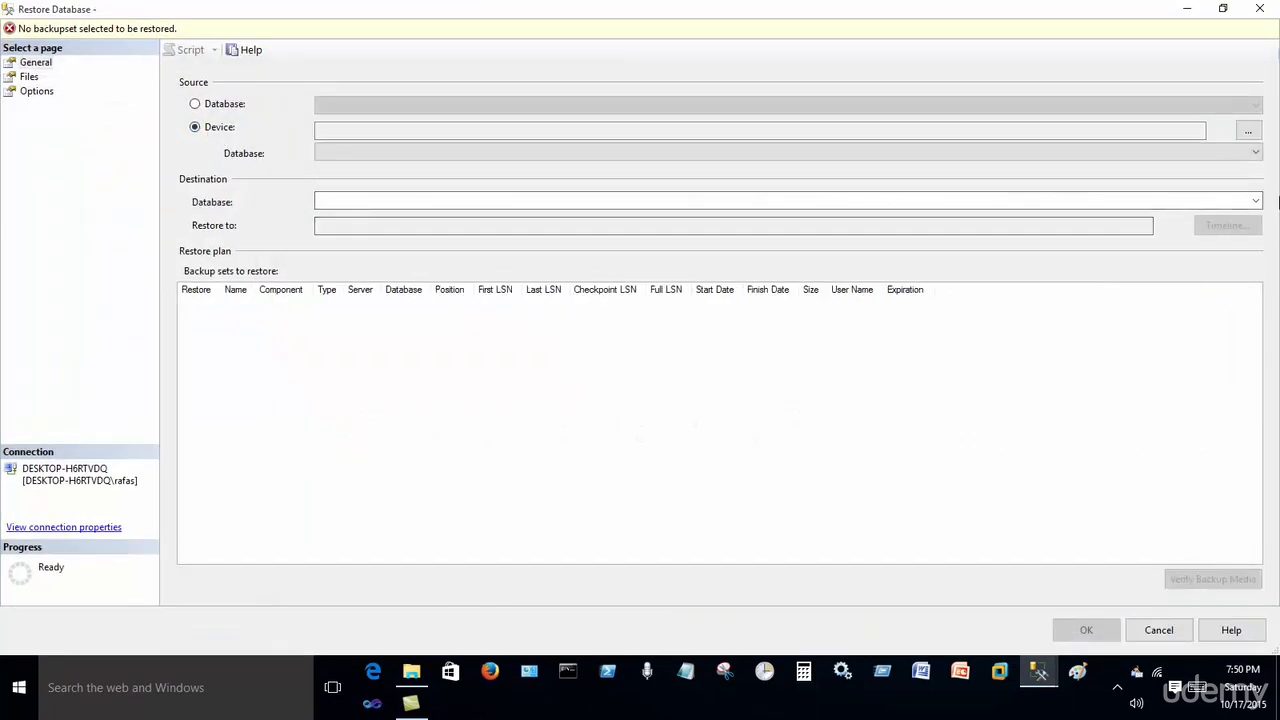
pyautogui.click(1248, 134)
pyautogui.click(776, 286)
pyautogui.moveTo(594, 334); pyautogui.dragTo(588, 242)
pyautogui.click(470, 287)
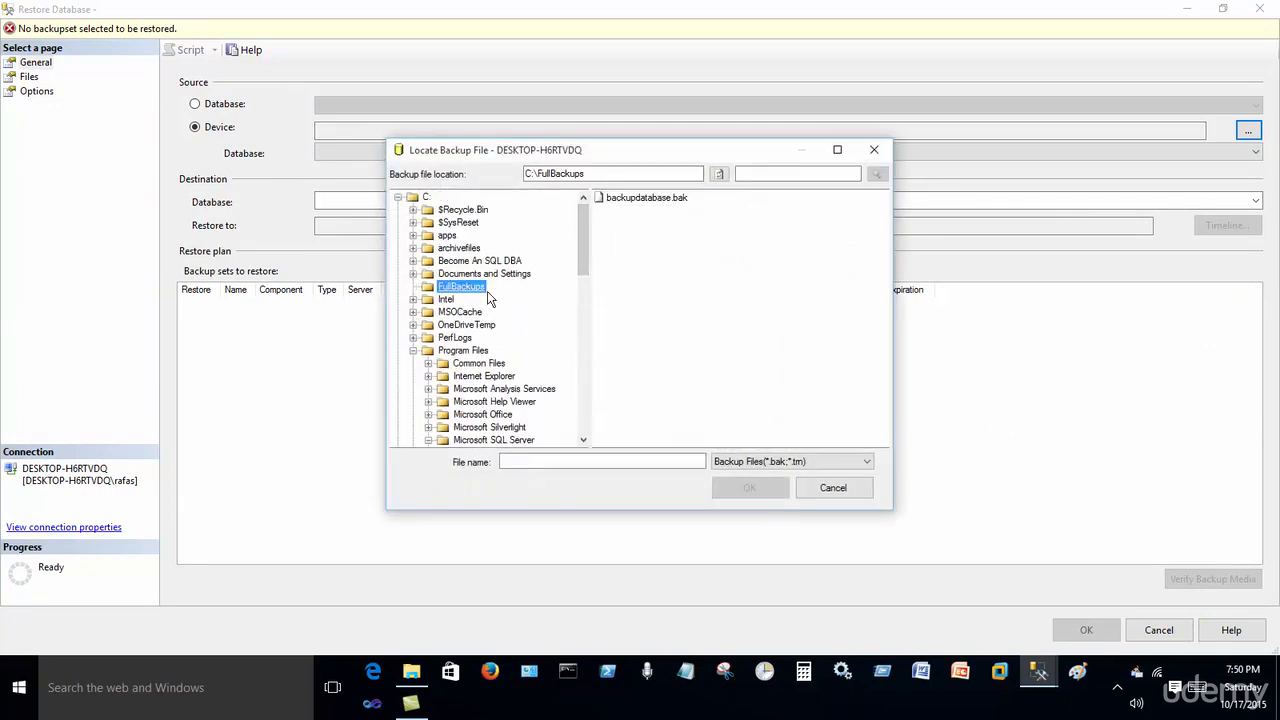
pyautogui.click(640, 198)
pyautogui.click(749, 488)
pyautogui.click(664, 447)
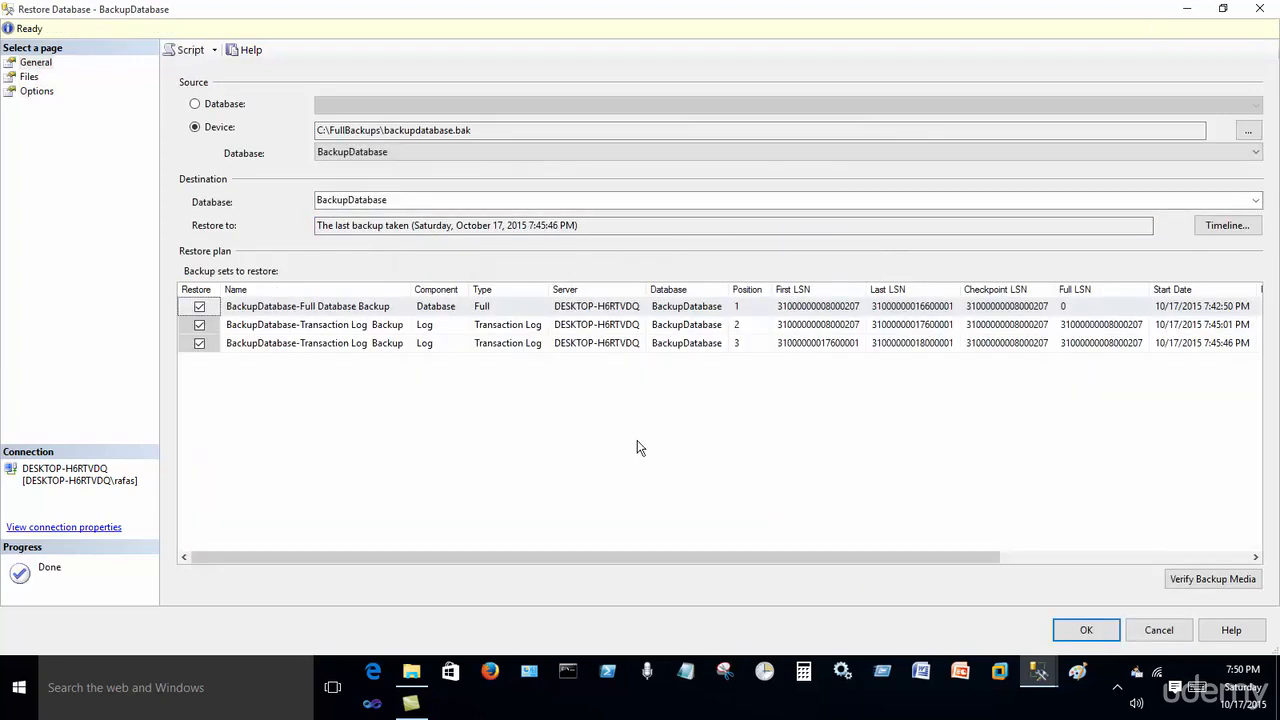
# Step: Try different backup set combinations in the restore plan: full backup only, full plus first transaction log, and all three sets
pyautogui.click(200, 308)
pyautogui.click(200, 308)
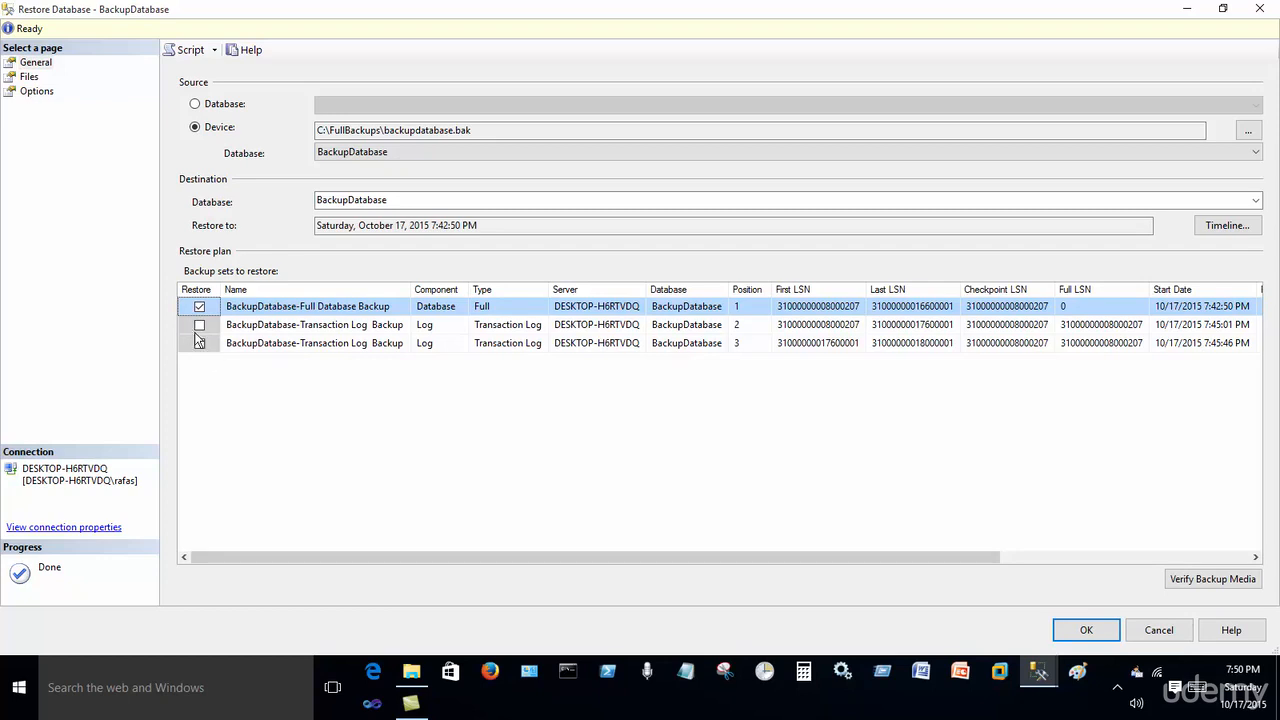
pyautogui.click(204, 347)
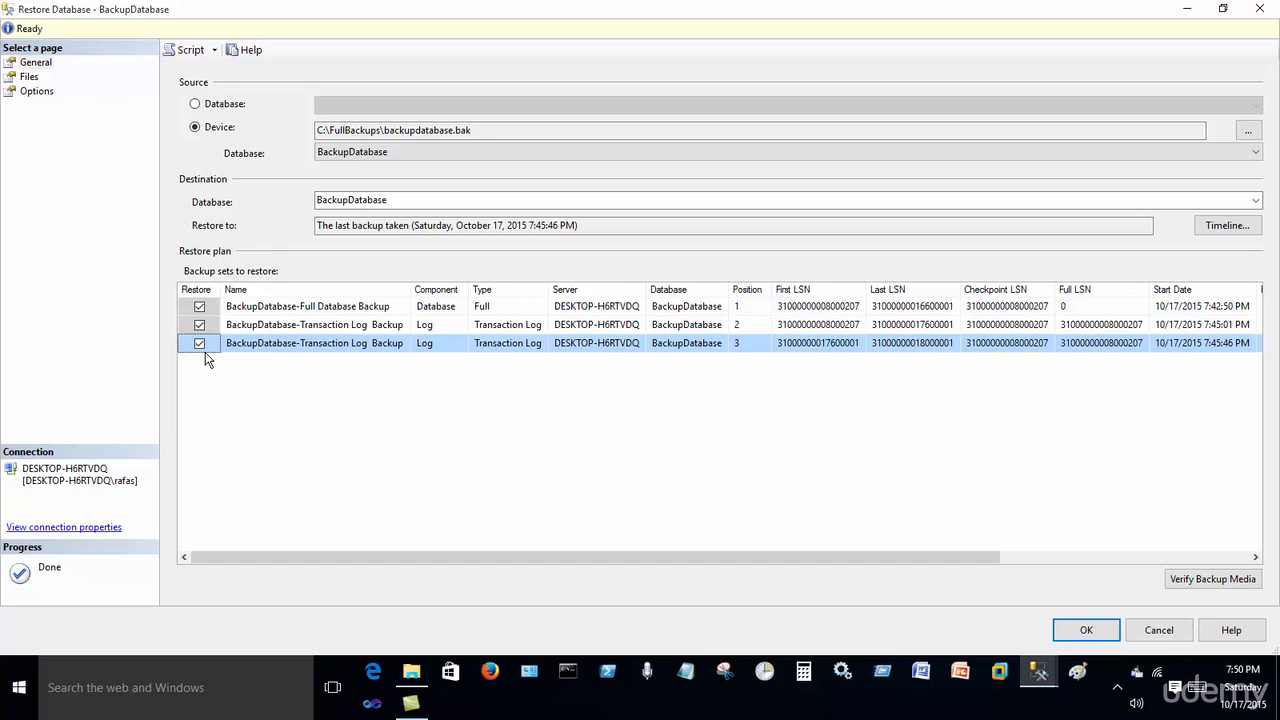
pyautogui.click(200, 307)
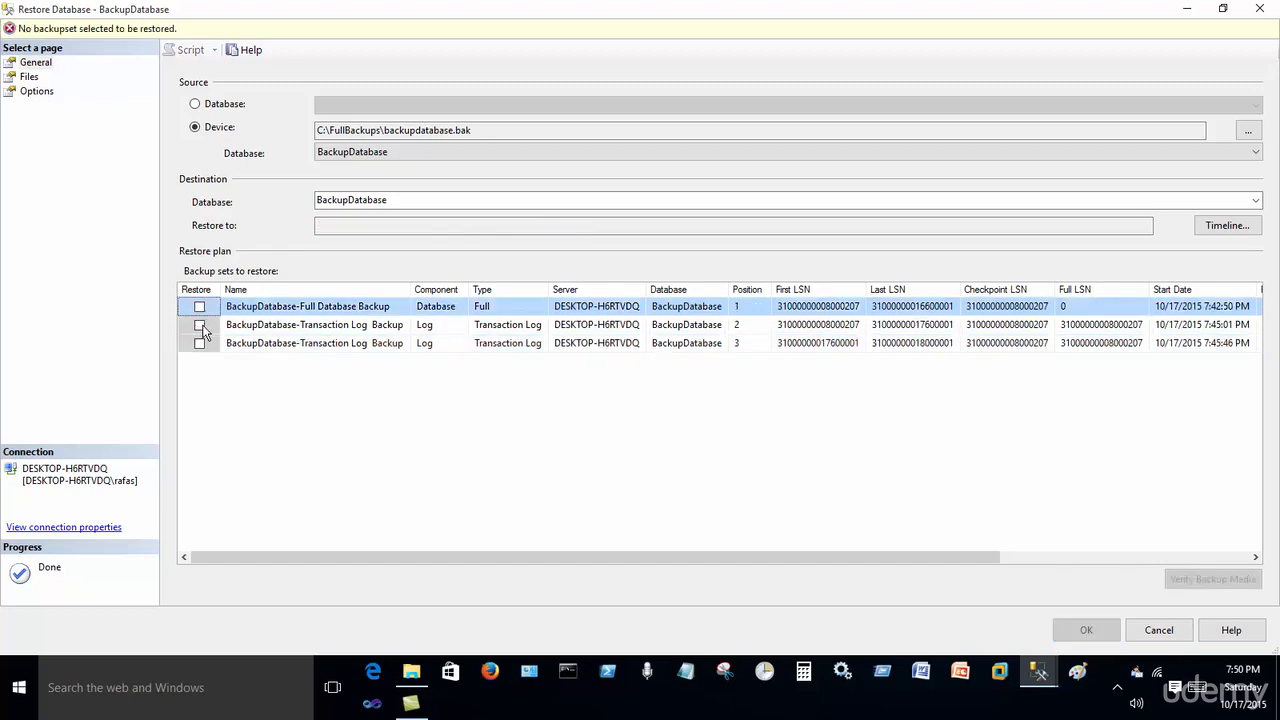
pyautogui.click(200, 325)
pyautogui.click(200, 344)
pyautogui.click(200, 344)
pyautogui.click(200, 344)
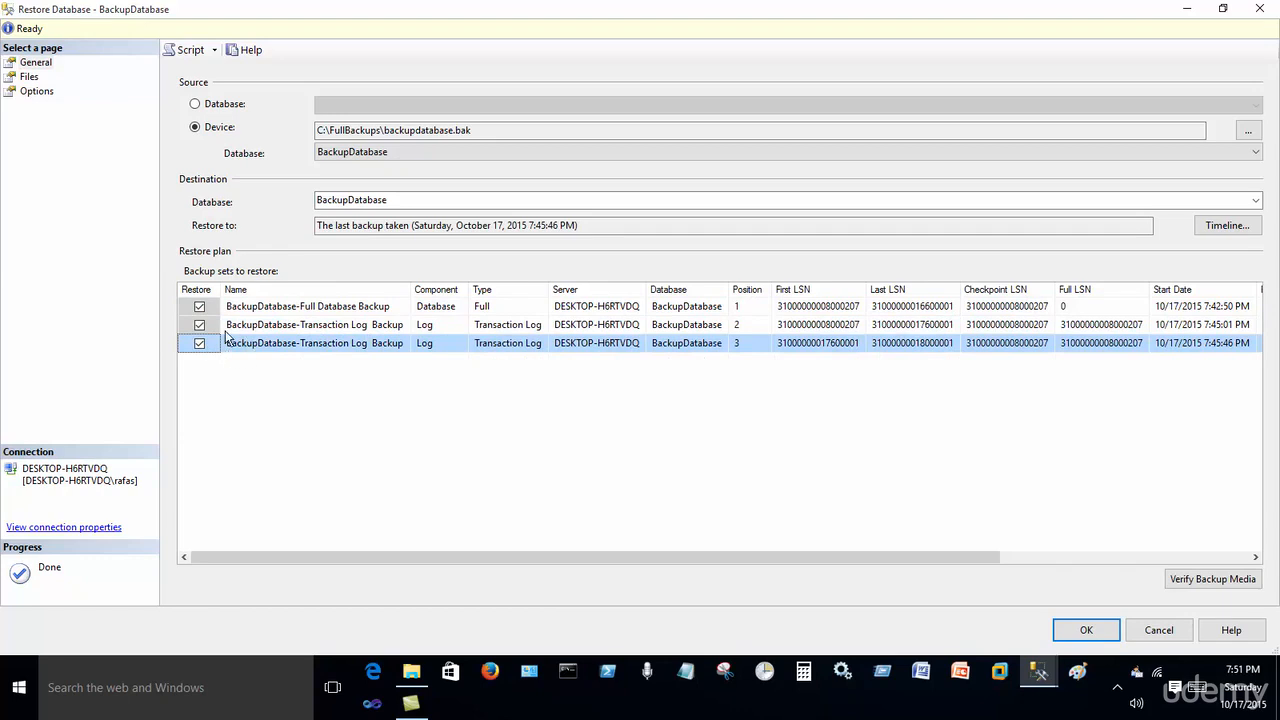
pyautogui.click(212, 330)
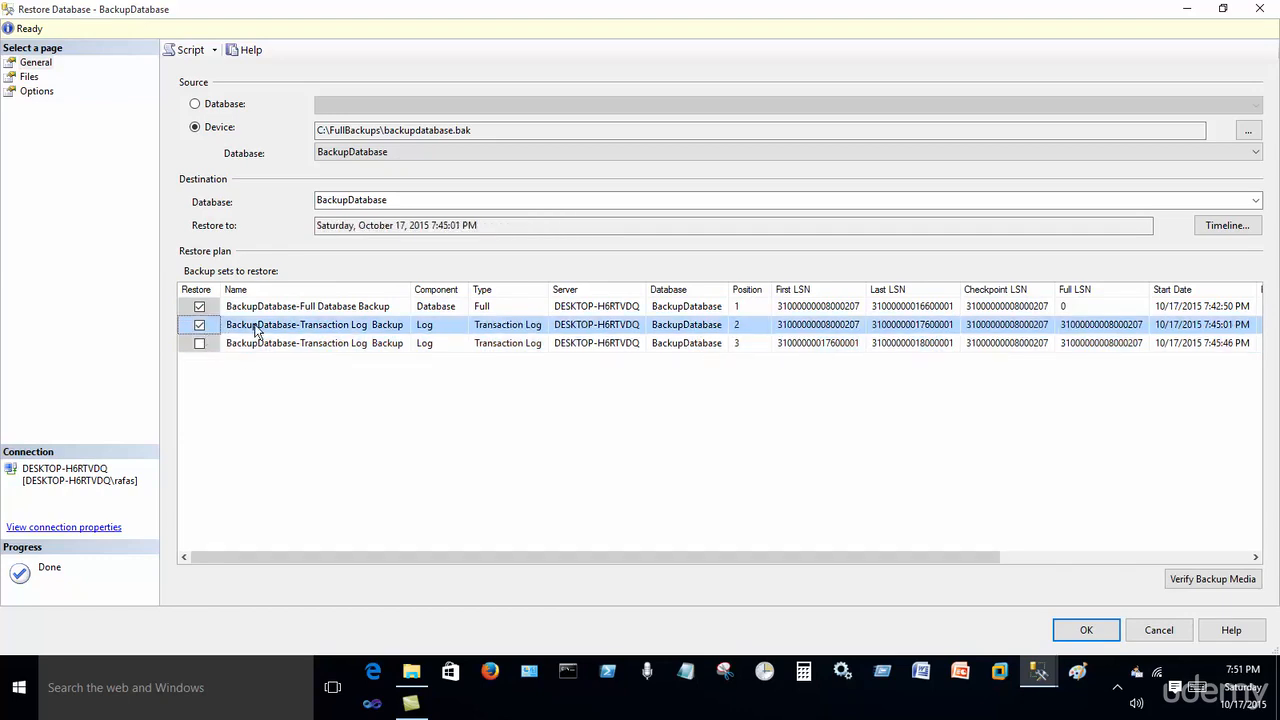
pyautogui.click(199, 345)
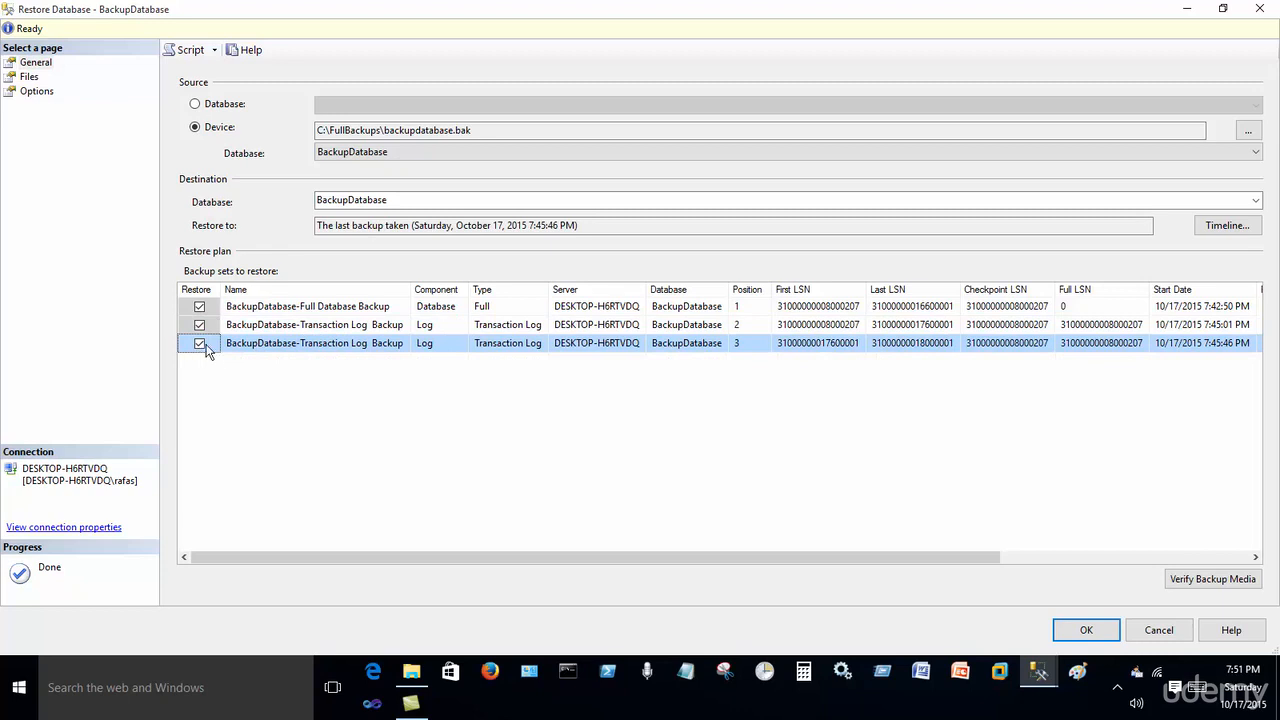
pyautogui.click(206, 330)
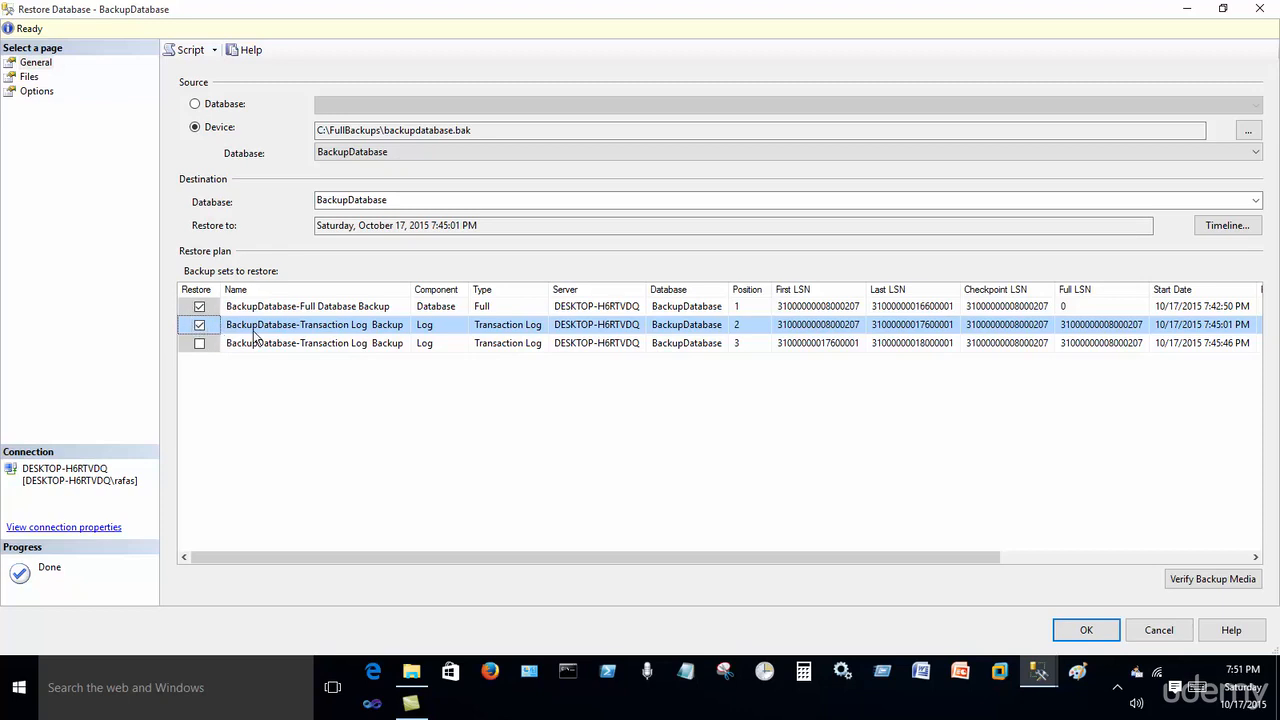
pyautogui.click(199, 343)
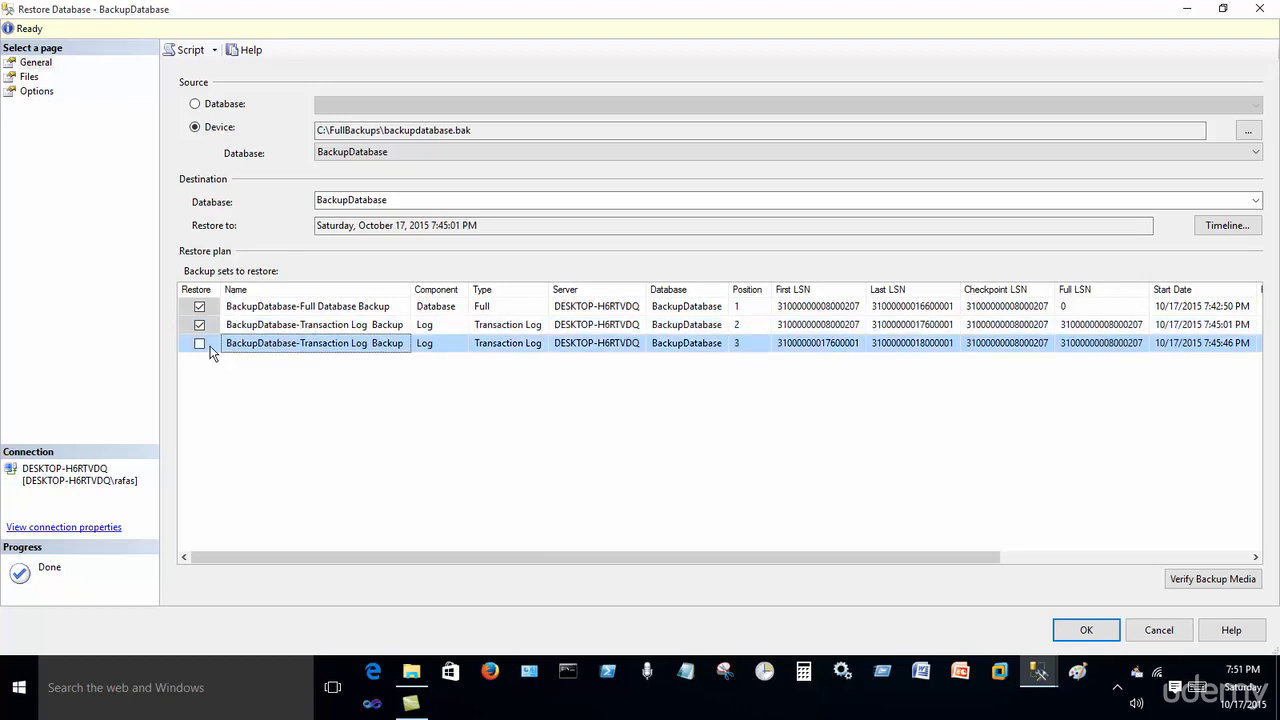
pyautogui.click(199, 343)
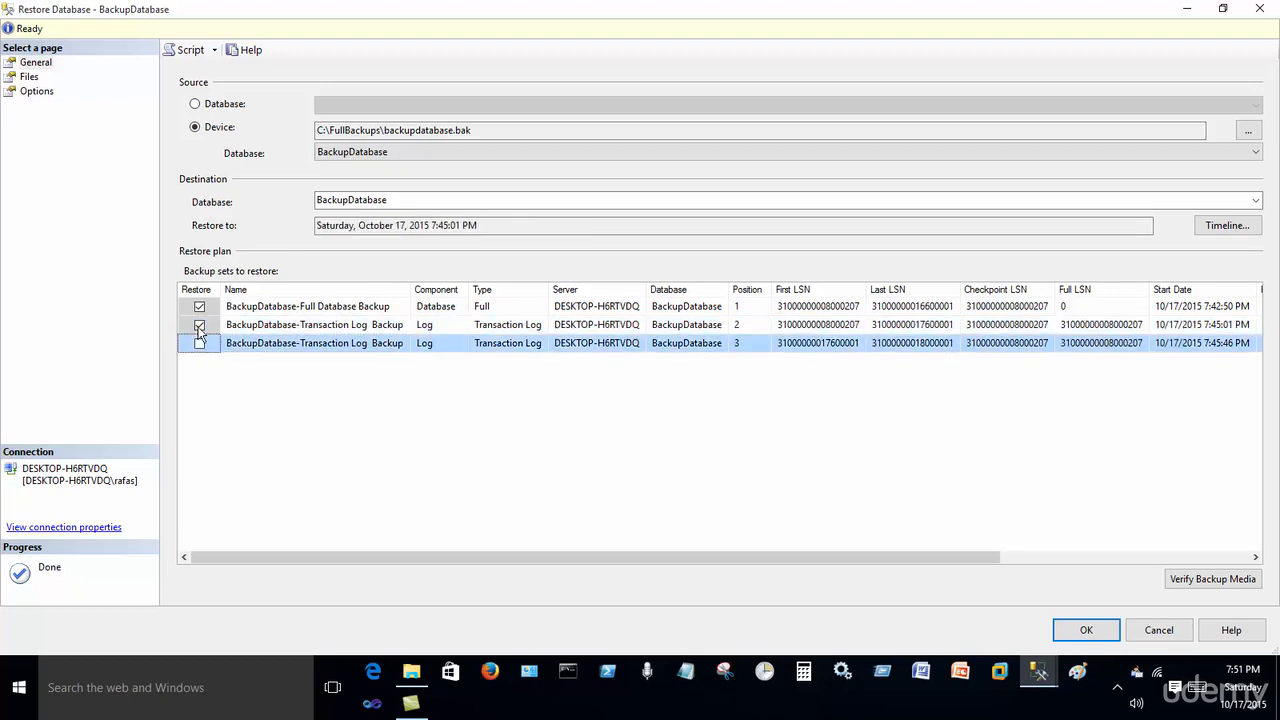
pyautogui.click(199, 343)
pyautogui.click(199, 327)
pyautogui.click(199, 343)
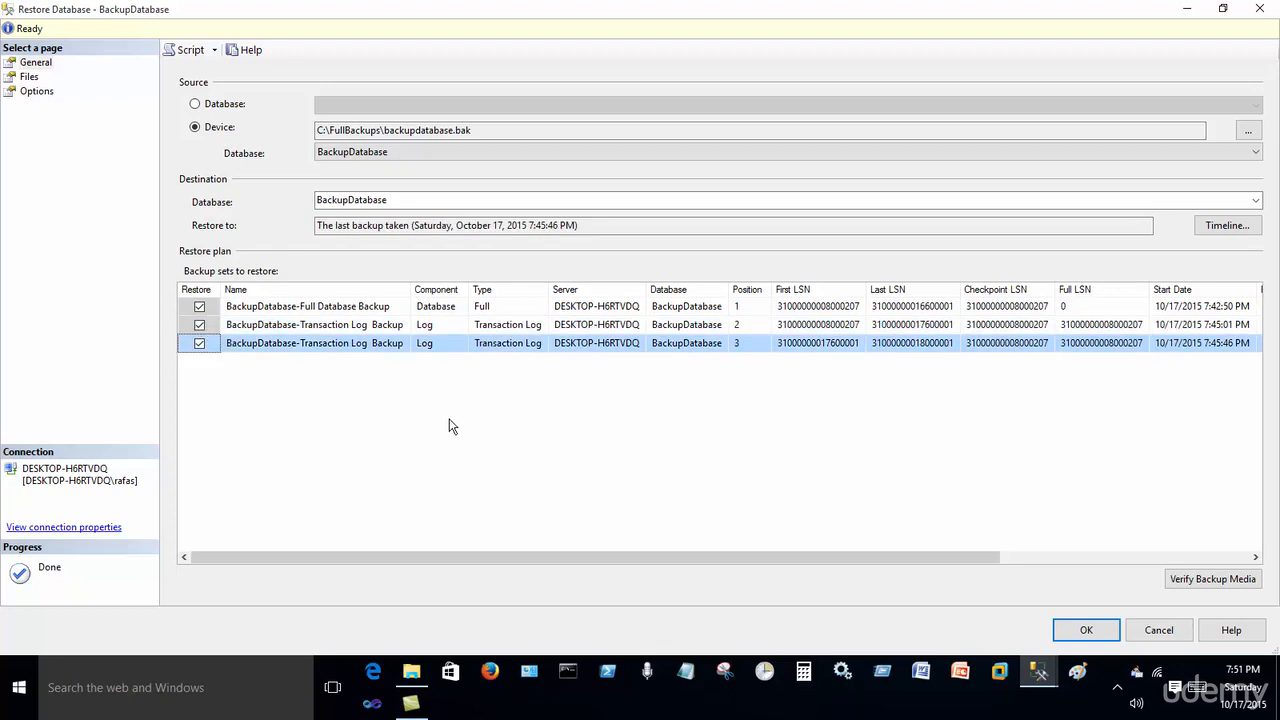
# Step: Restore BackupDatabase from the full backup and both transaction log backups, and refresh the database list
pyautogui.click(1080, 630)
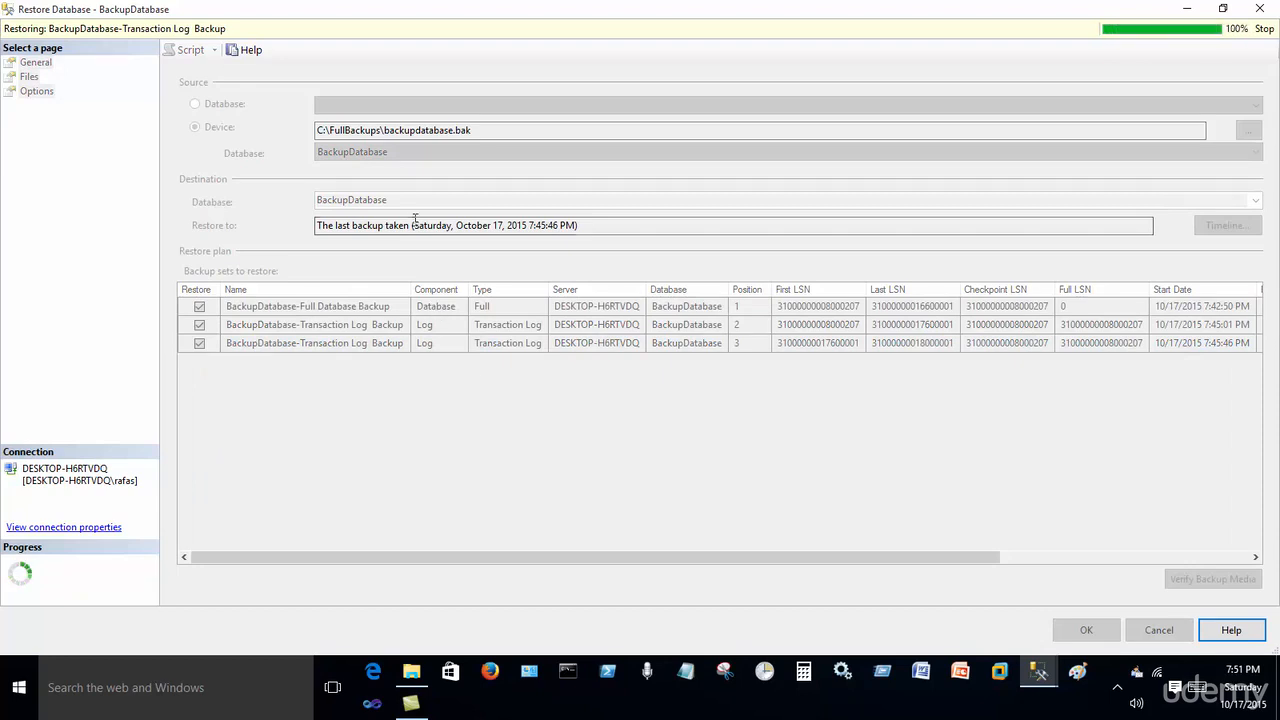
pyautogui.click(772, 397)
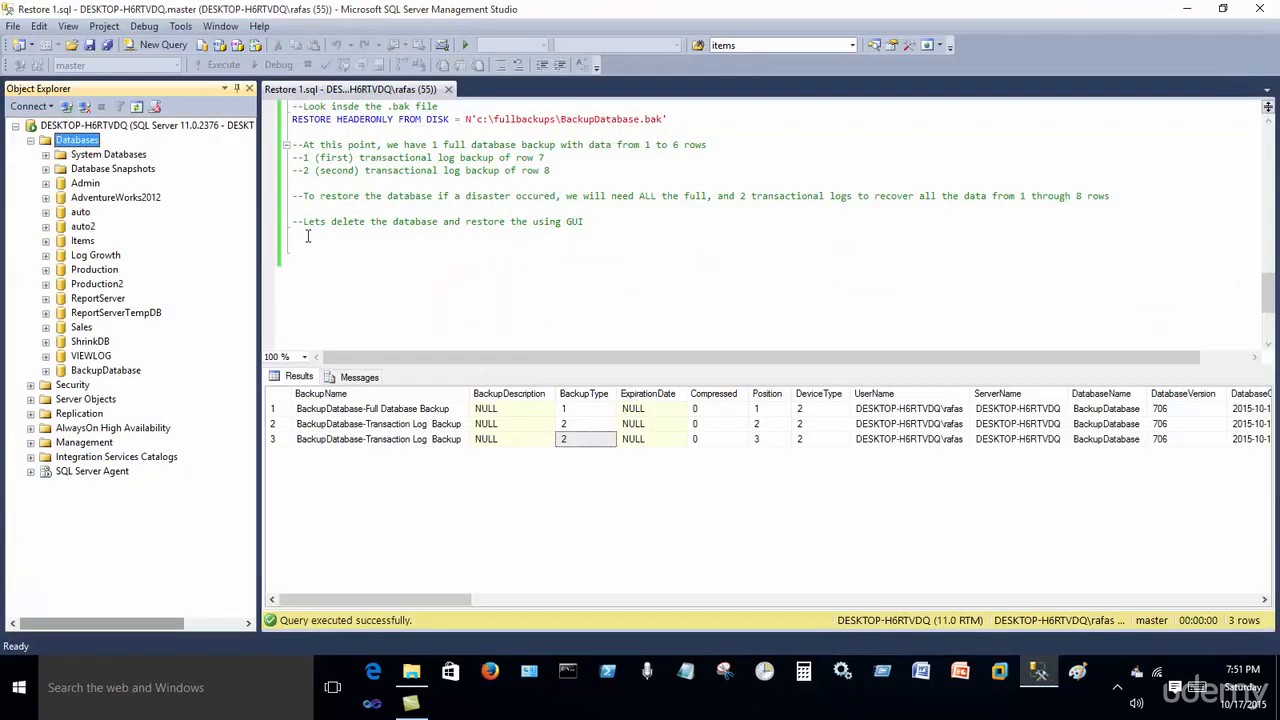
pyautogui.click(80, 141)
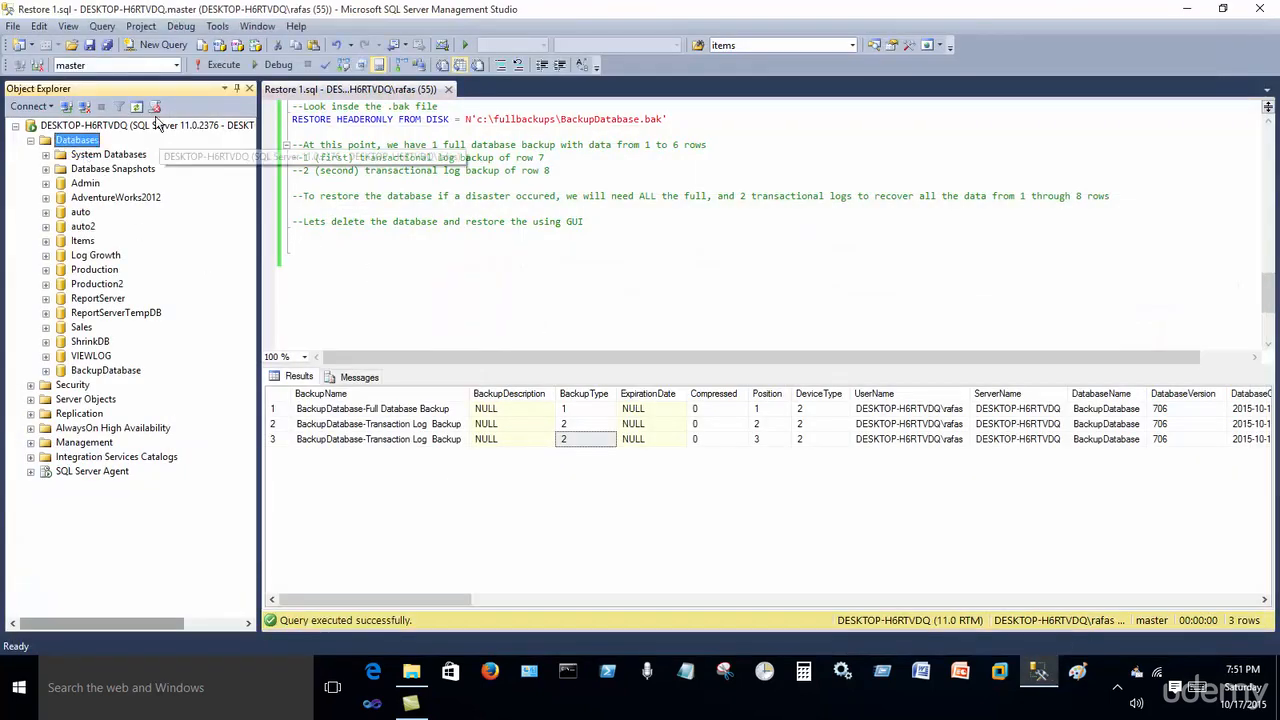
pyautogui.click(137, 106)
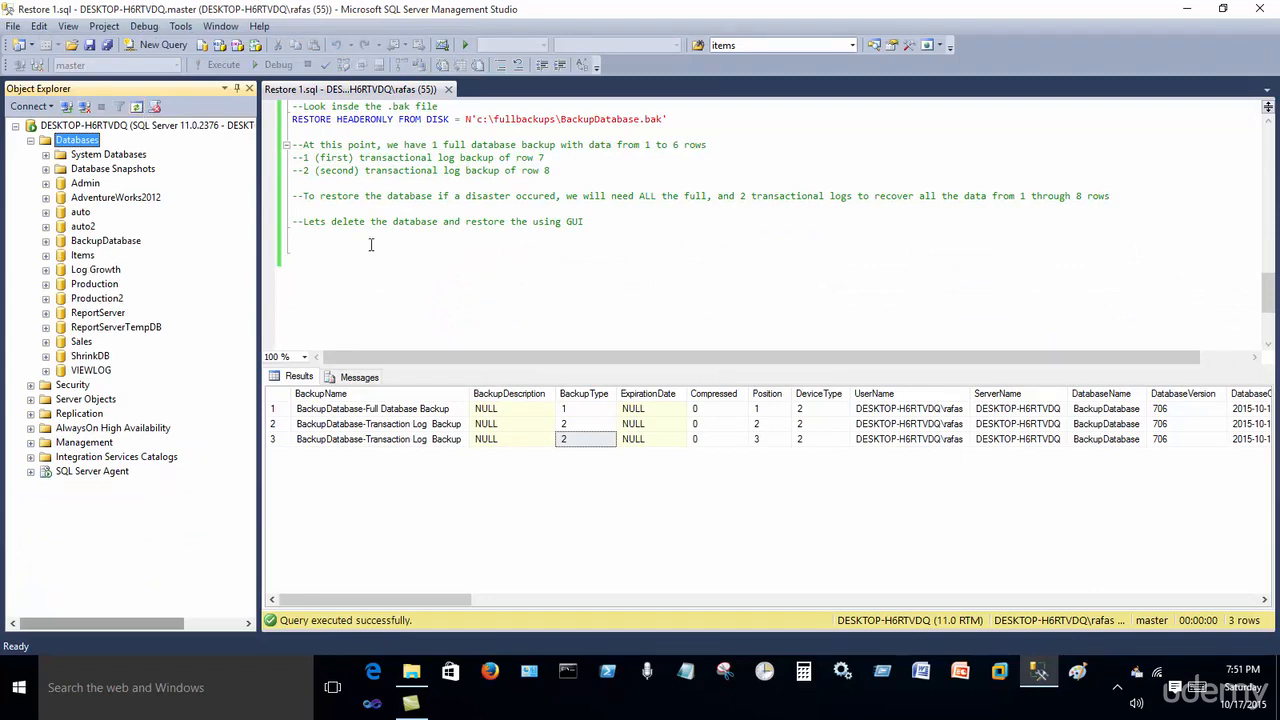
# Step: Run the script's select * from Products query against the master database
pyautogui.click(462, 290)
pyautogui.scroll(3, 471, 297)
pyautogui.moveTo(445, 140); pyautogui.dragTo(190, 125)
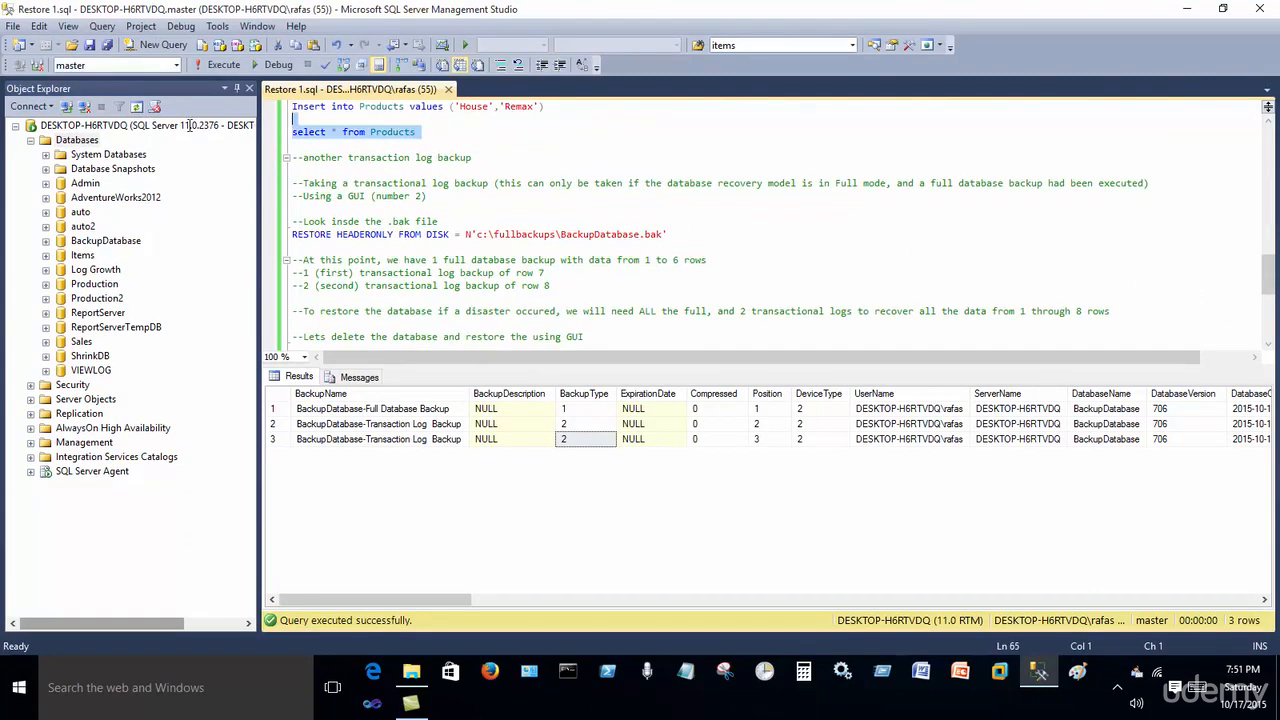
pyautogui.click(216, 65)
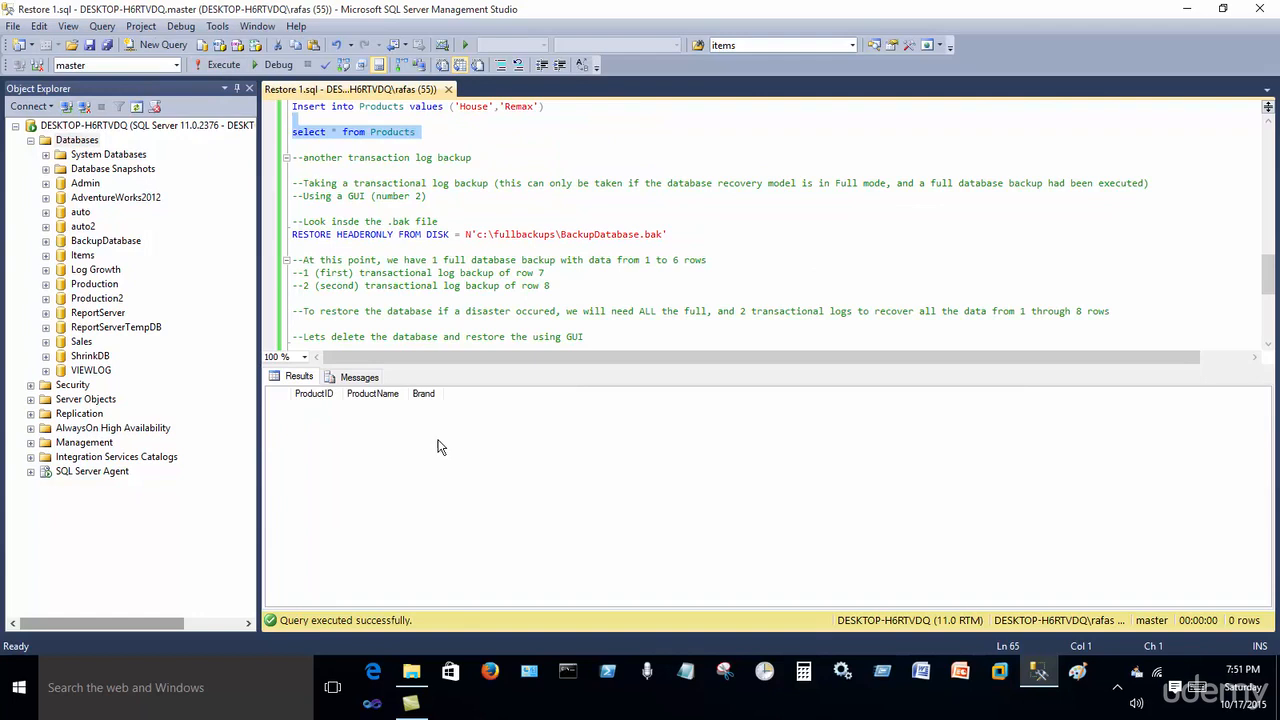
# Step: Switch the query's database to BackupDatabase and rerun select * from Products to check the restored rows
pyautogui.click(440, 154)
pyautogui.moveTo(413, 133); pyautogui.dragTo(280, 133)
pyautogui.click(217, 65)
pyautogui.click(175, 65)
pyautogui.click(117, 115)
pyautogui.click(213, 66)
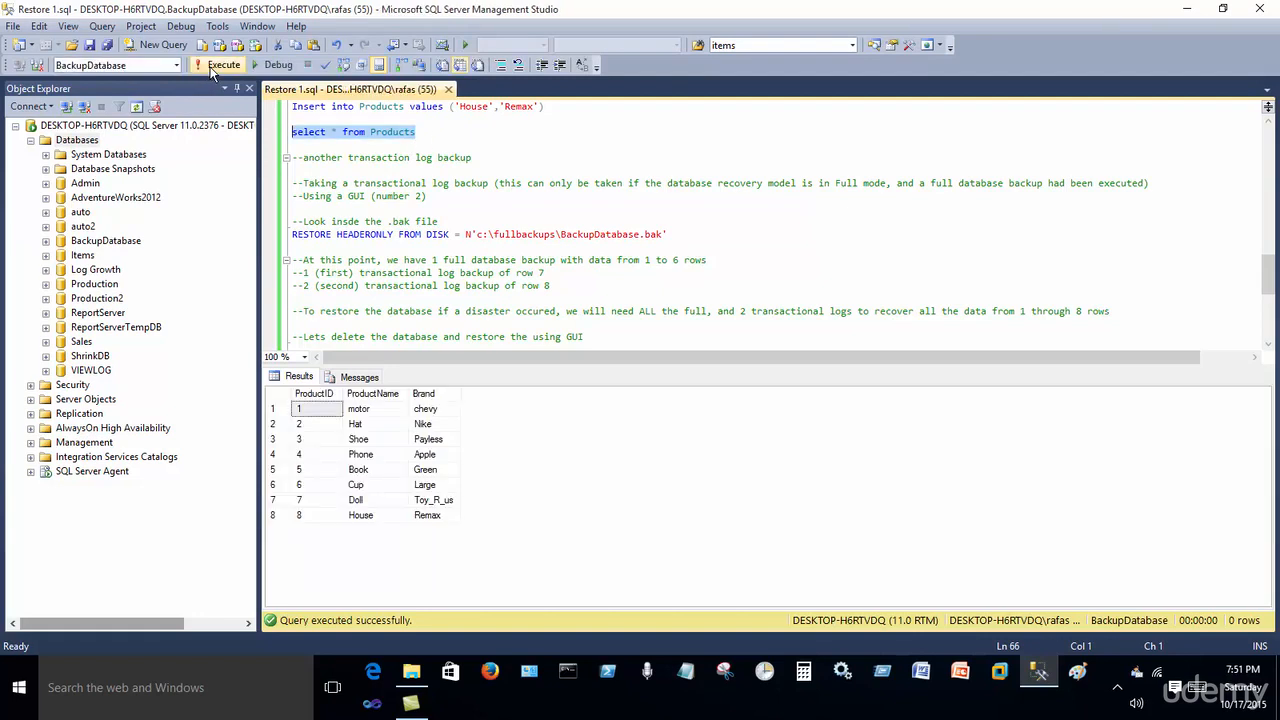
pyautogui.click(656, 283)
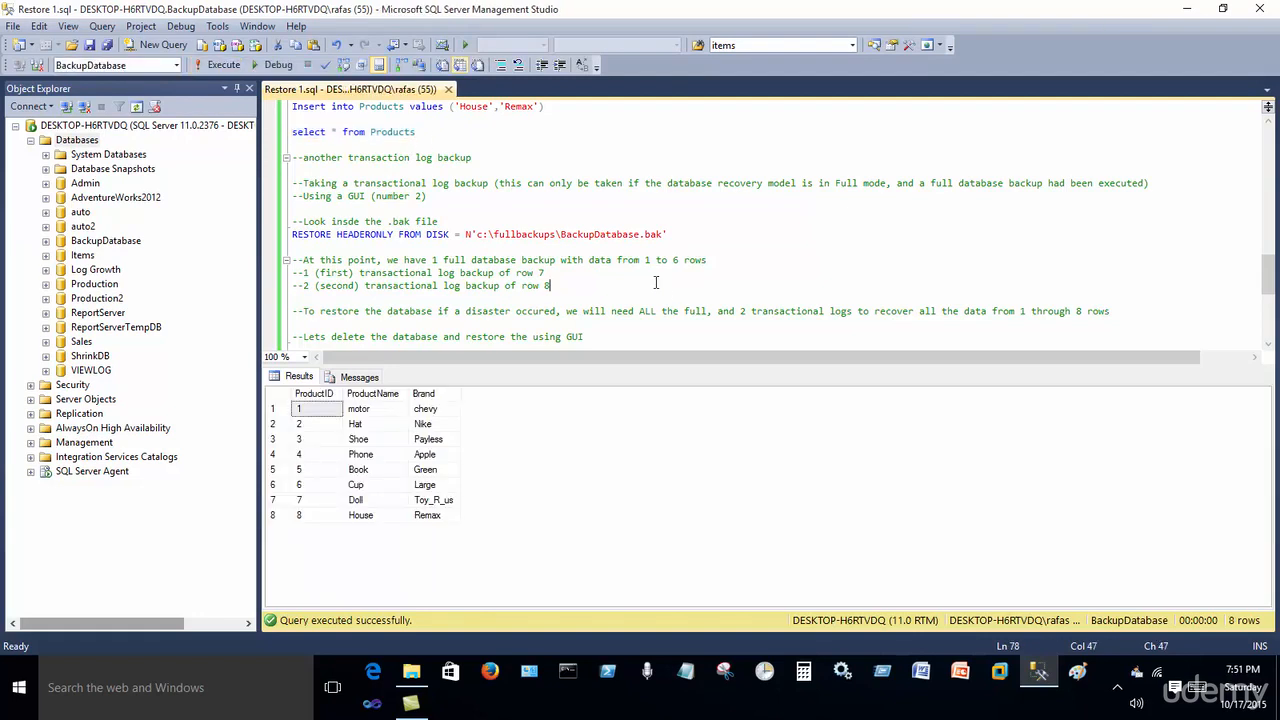
pyautogui.scroll(7, 656, 283)
pyautogui.scroll(10, 656, 283)
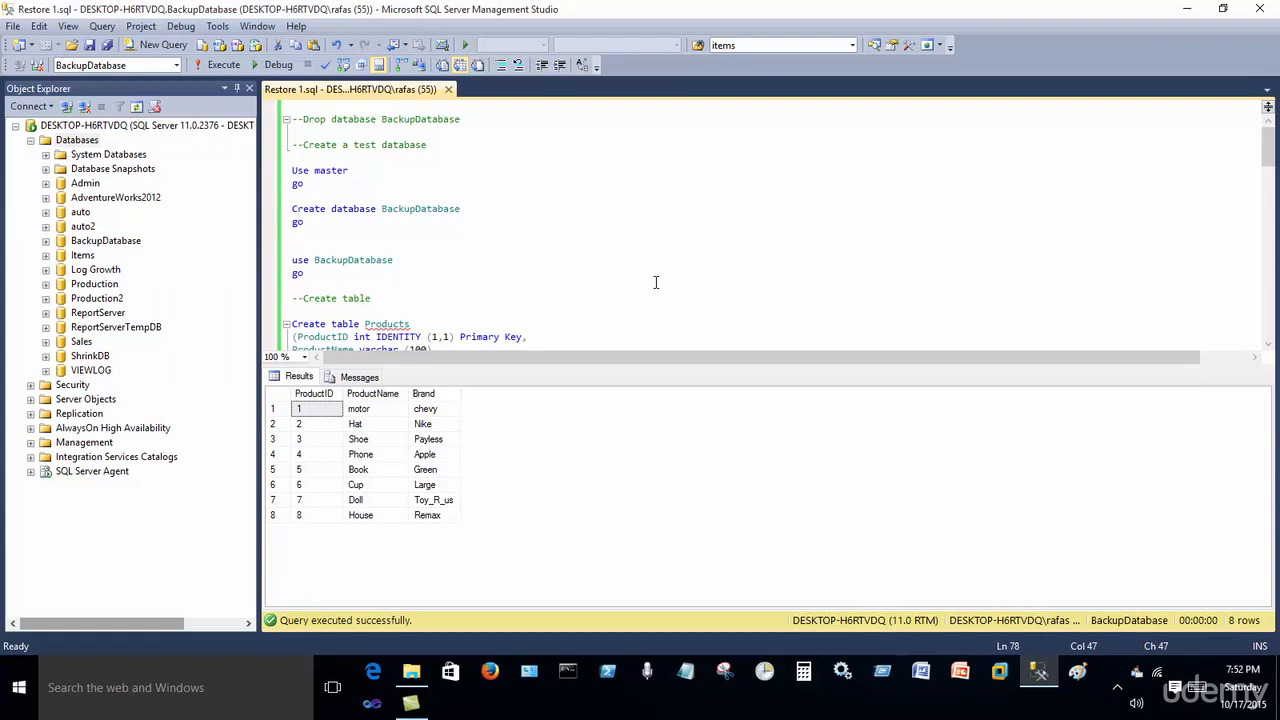
pyautogui.click(656, 282)
pyautogui.click(1117, 687)
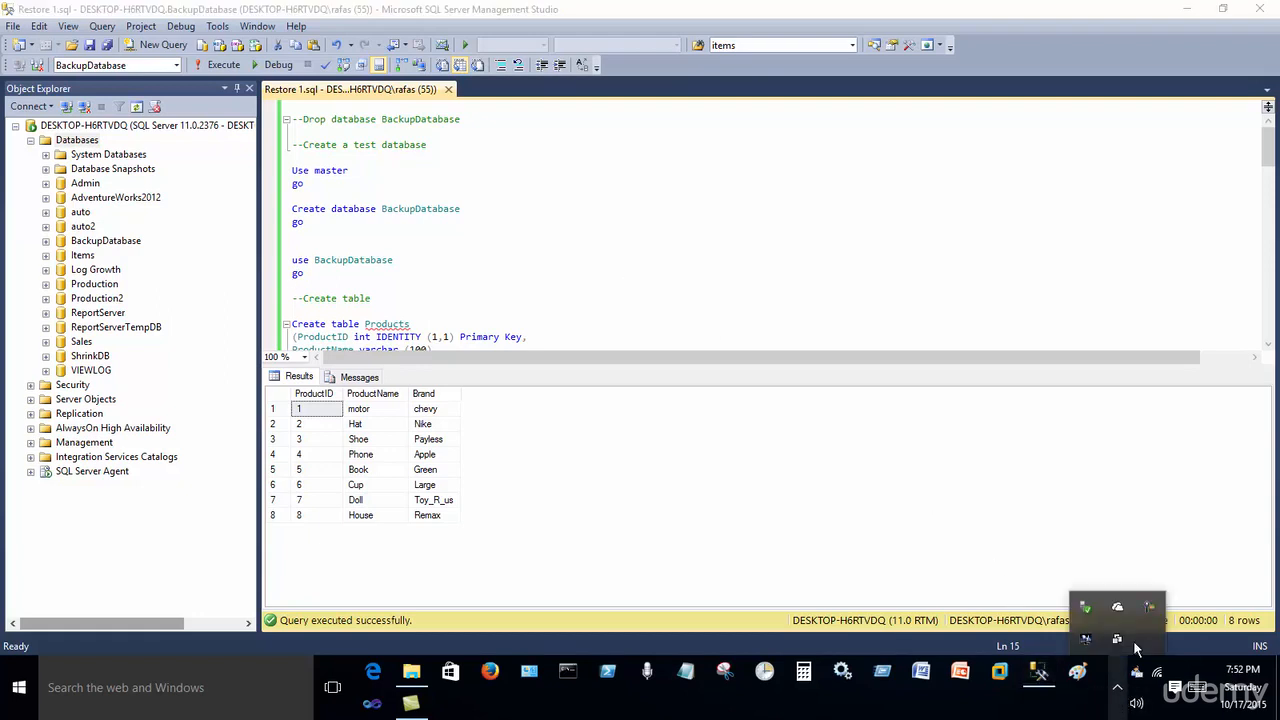